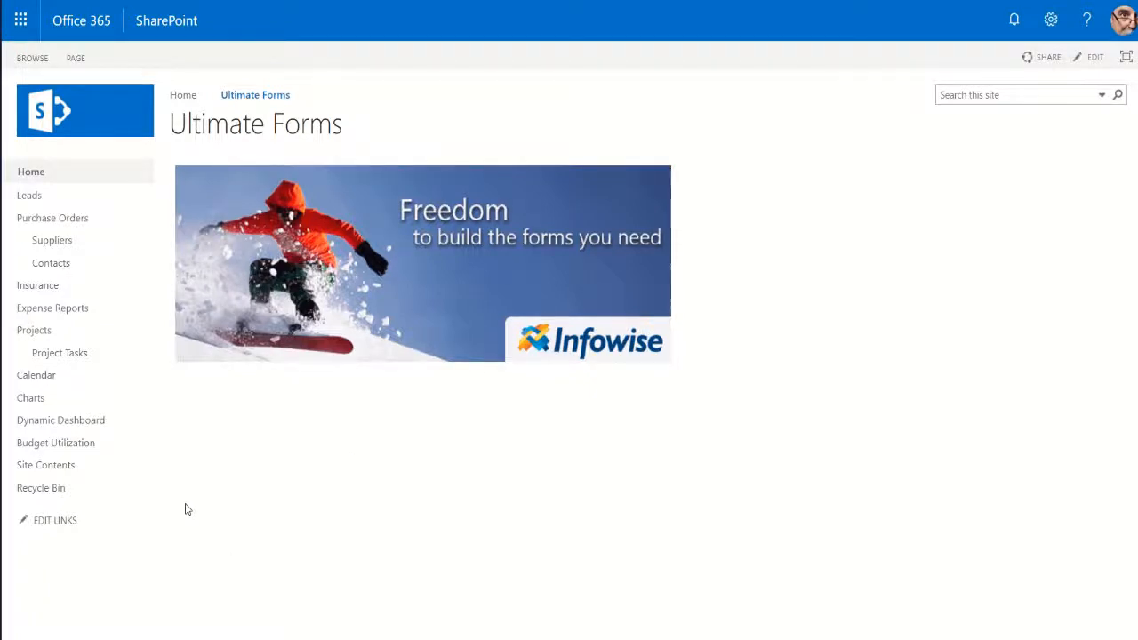
- Open the Contacts list and bring up its form for a new item
click(65, 270)
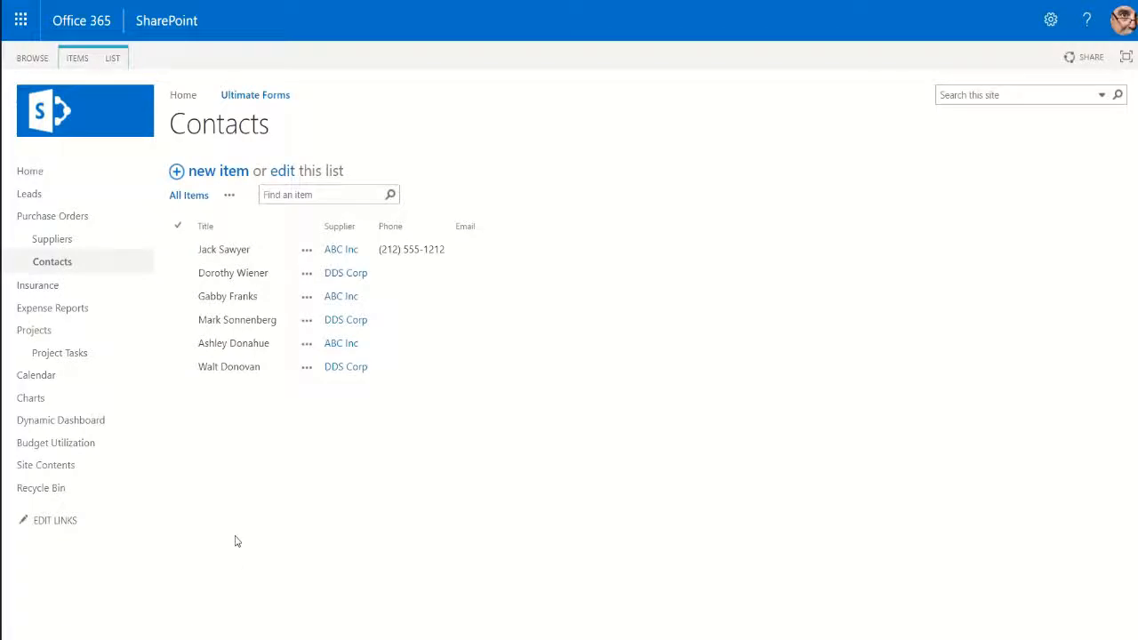
click(175, 170)
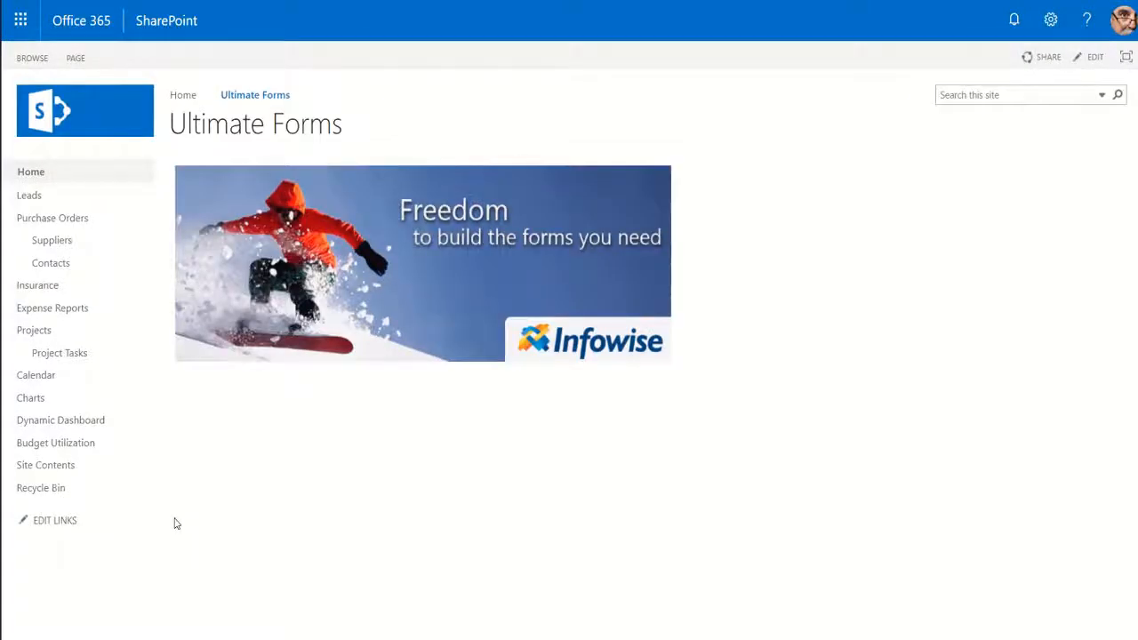
- Open the first lead in the Leads list and view its Contact Details and Address tabs
click(32, 195)
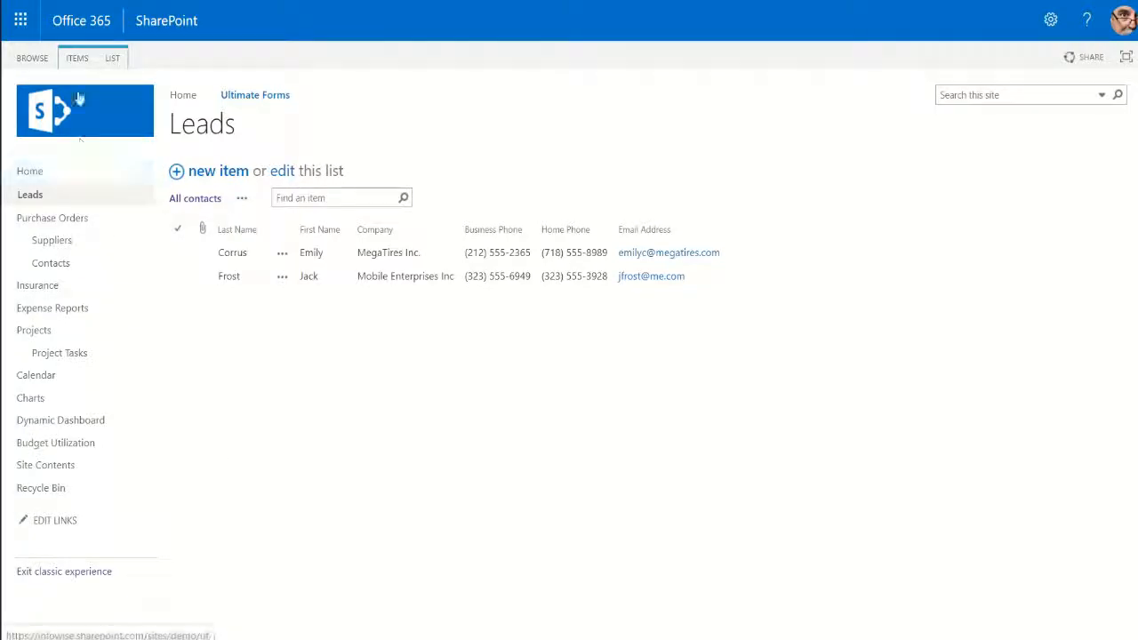
click(77, 59)
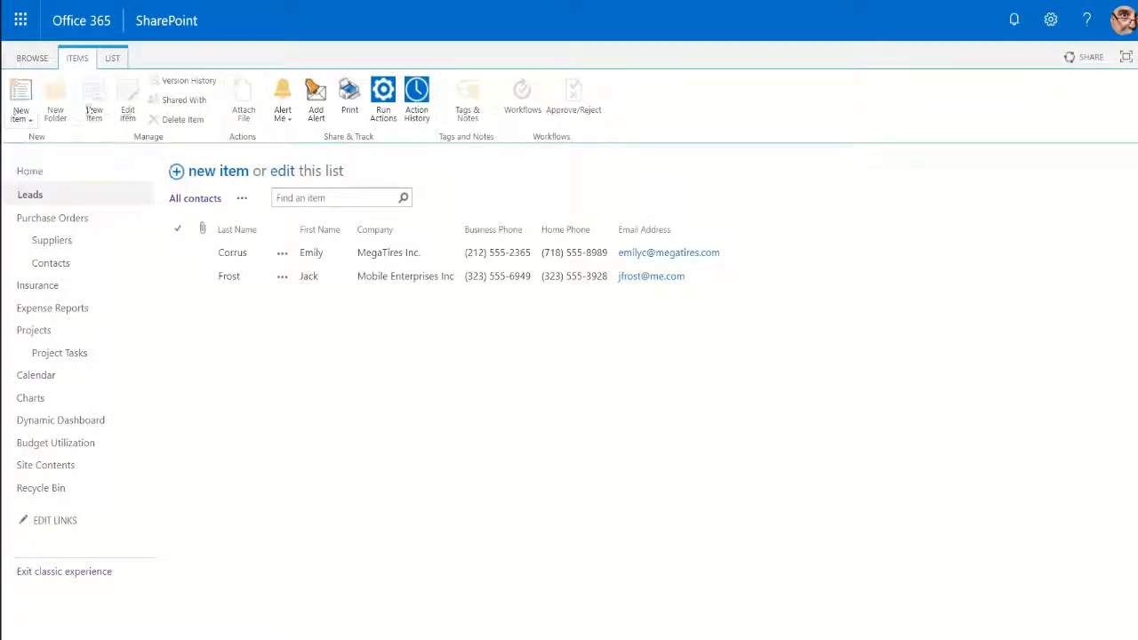
click(200, 255)
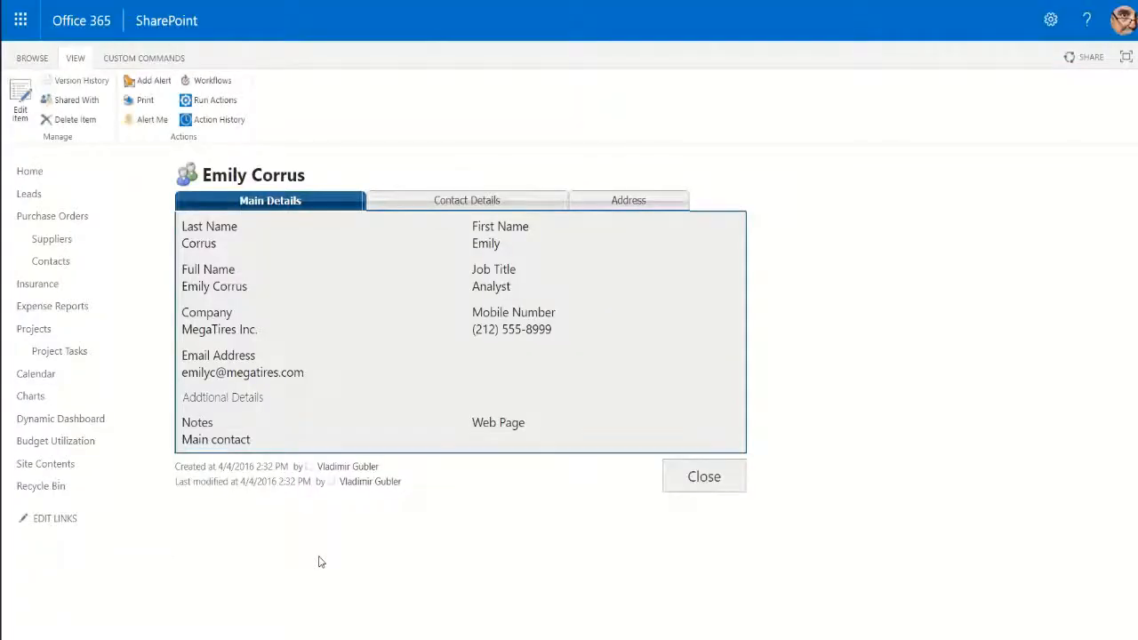
click(467, 201)
click(647, 200)
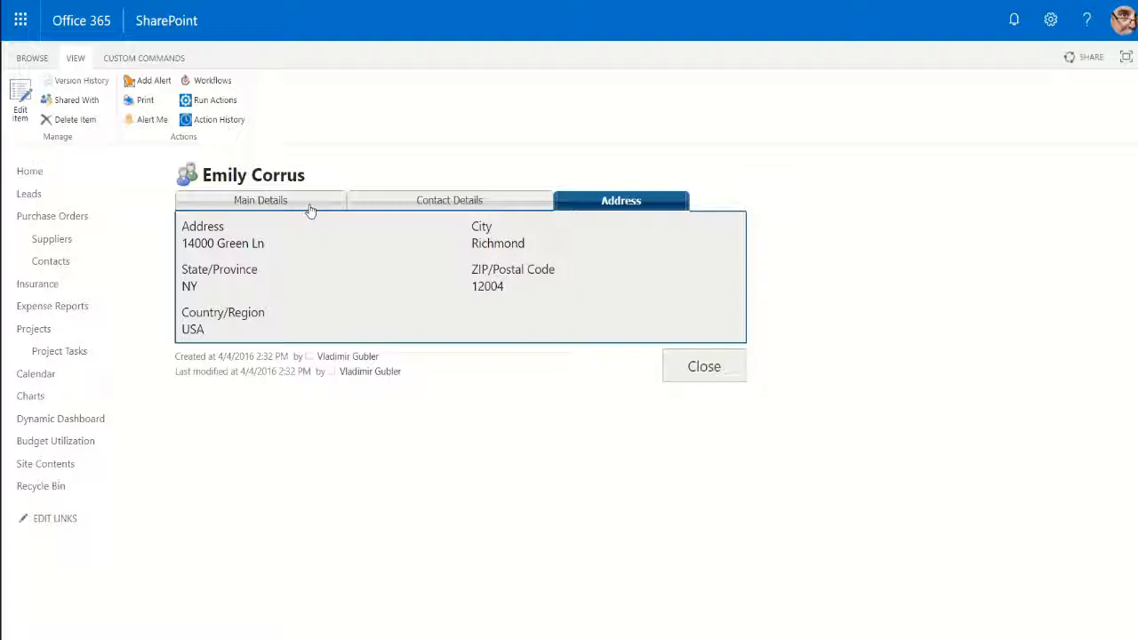
- Open the lead's edit form to inspect its tabbed layout and leave it without saving
click(20, 99)
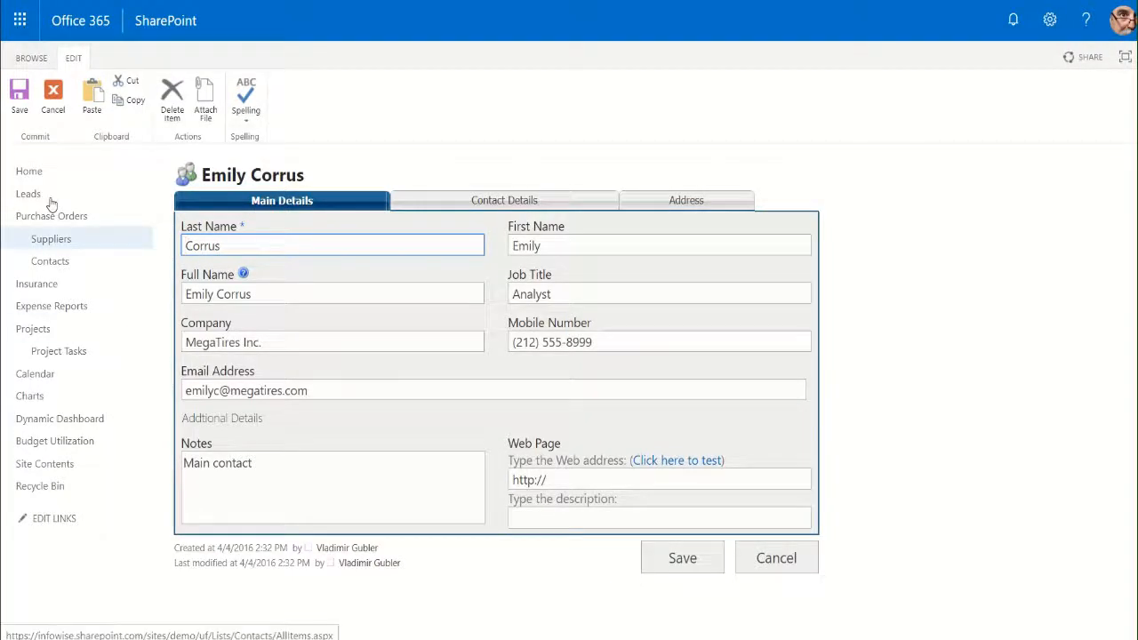
click(55, 90)
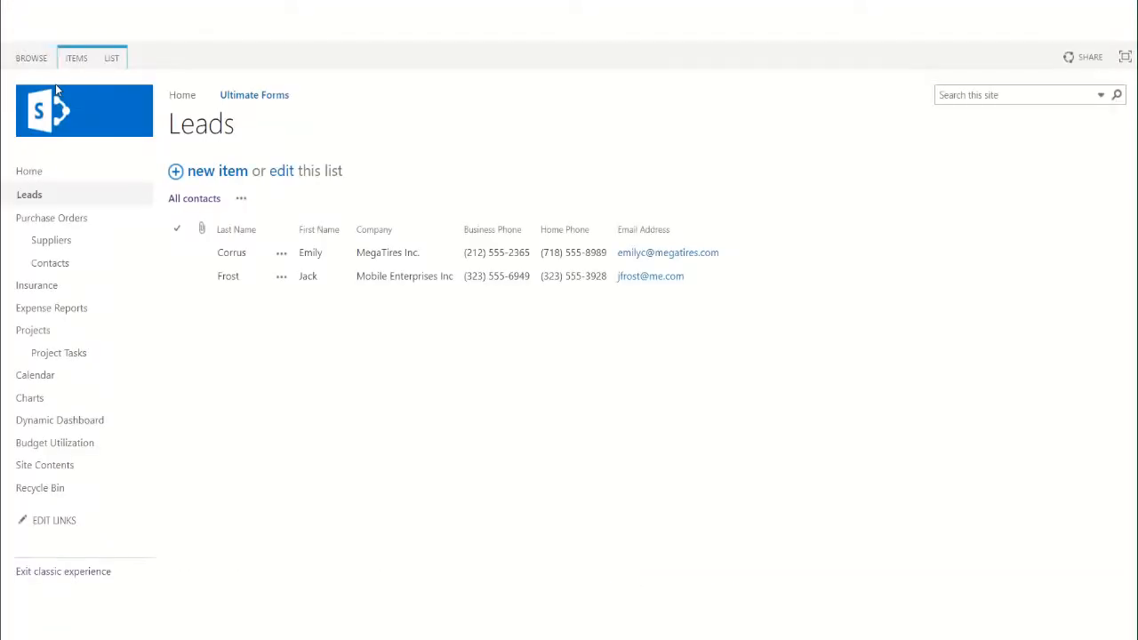
- Open the Infowise Ultimate Forms design page from the Leads list and look through its customization options
click(112, 61)
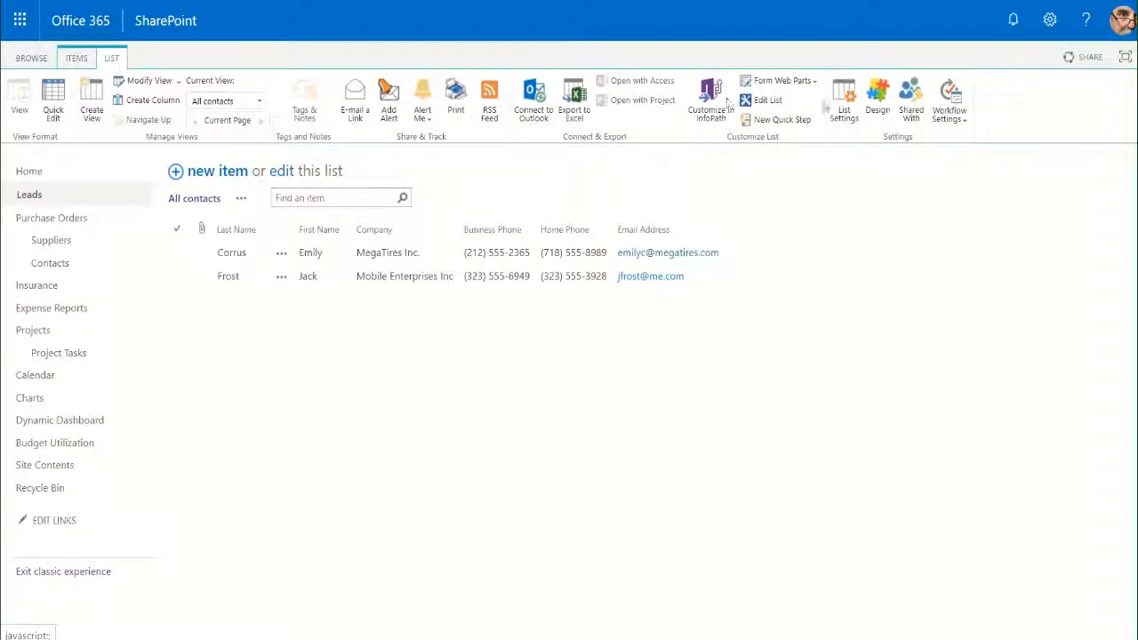
click(879, 105)
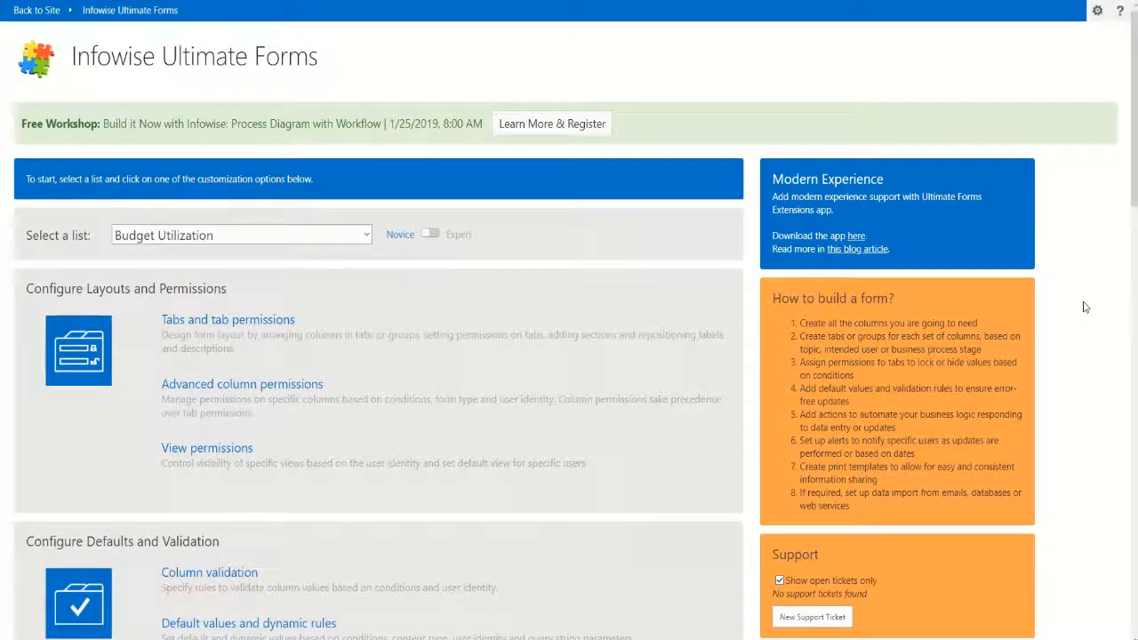
scroll(1084, 307, down, 4)
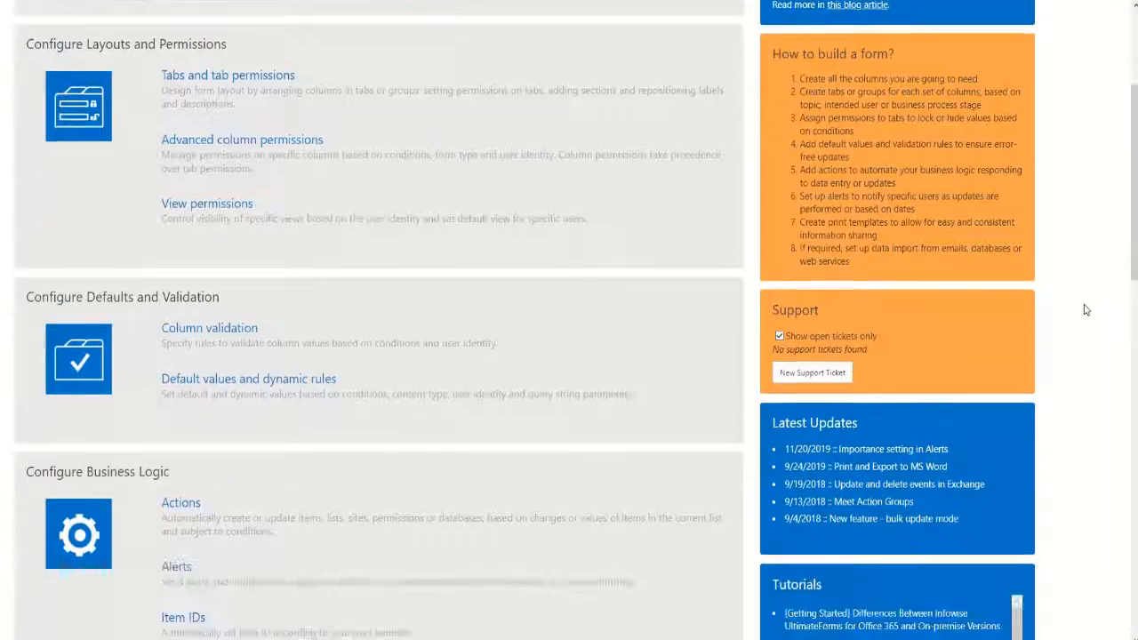
scroll(1084, 312, down, 4)
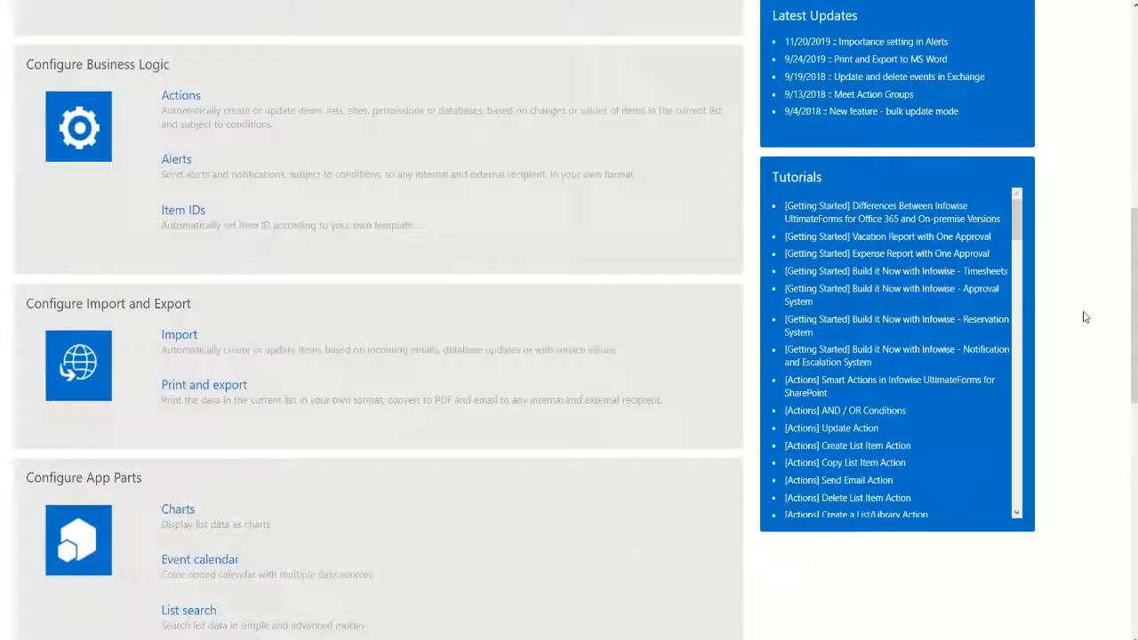
scroll(1084, 317, up, 4)
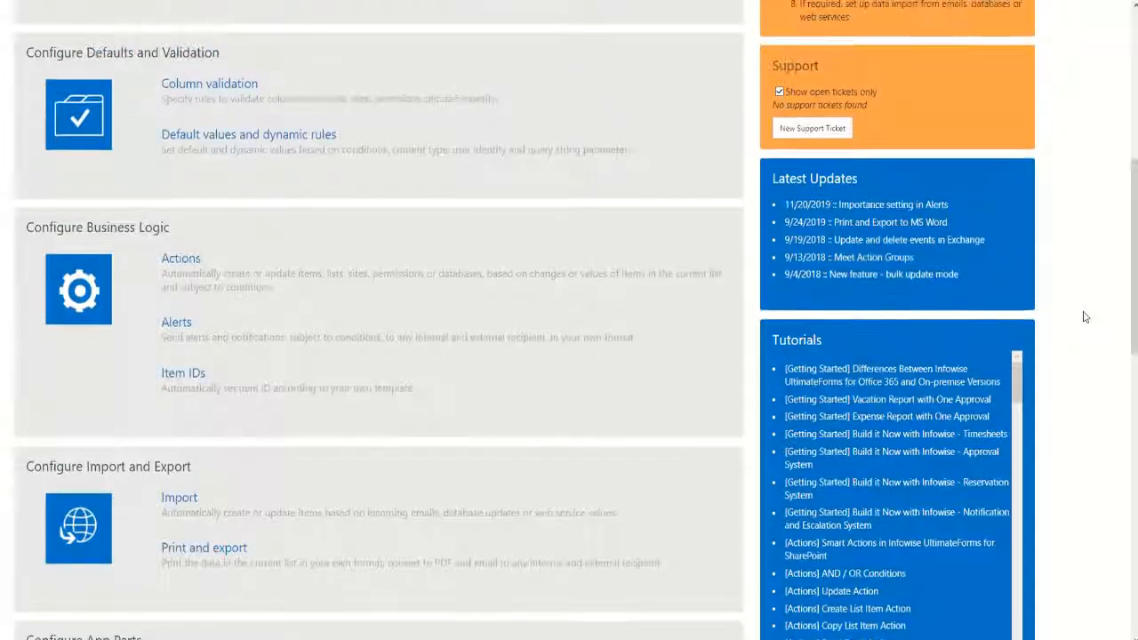
scroll(1084, 318, up, 4)
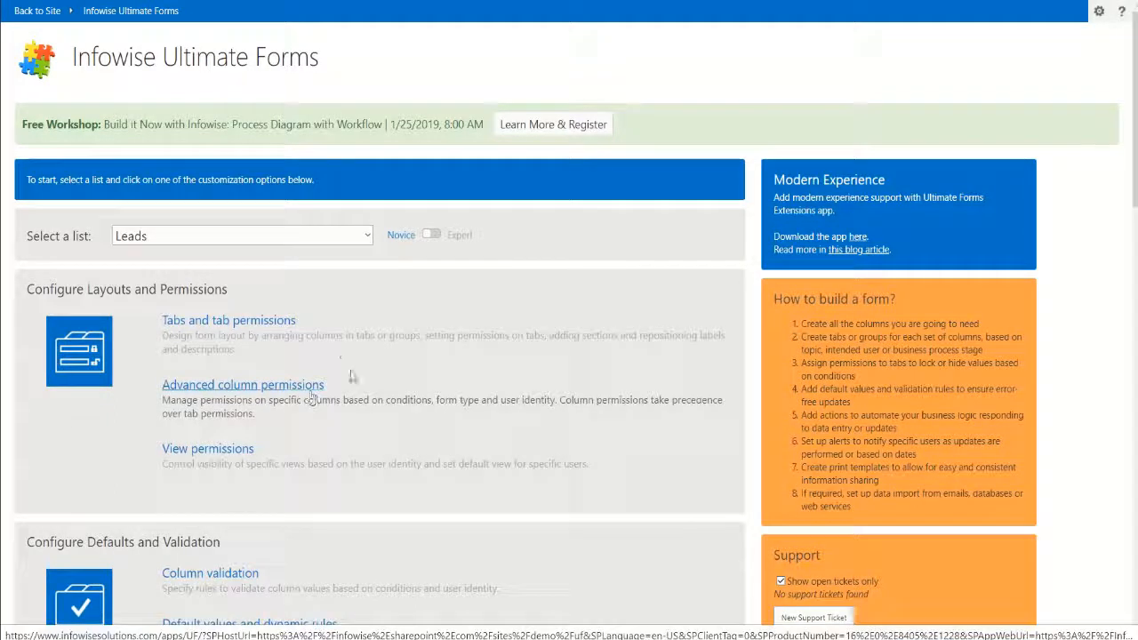
- Open the tabs and tab permissions of the Leads list and examine the columns assigned to the Address and Contact Details tabs
click(285, 325)
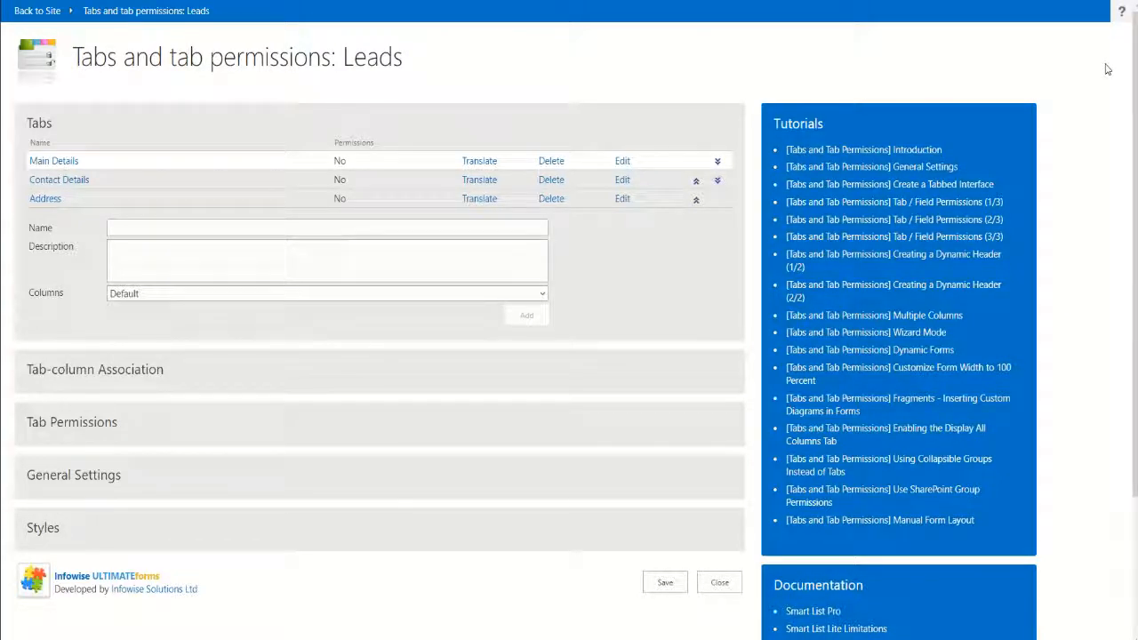
scroll(1111, 73, down, 3)
scroll(1122, 78, up, 3)
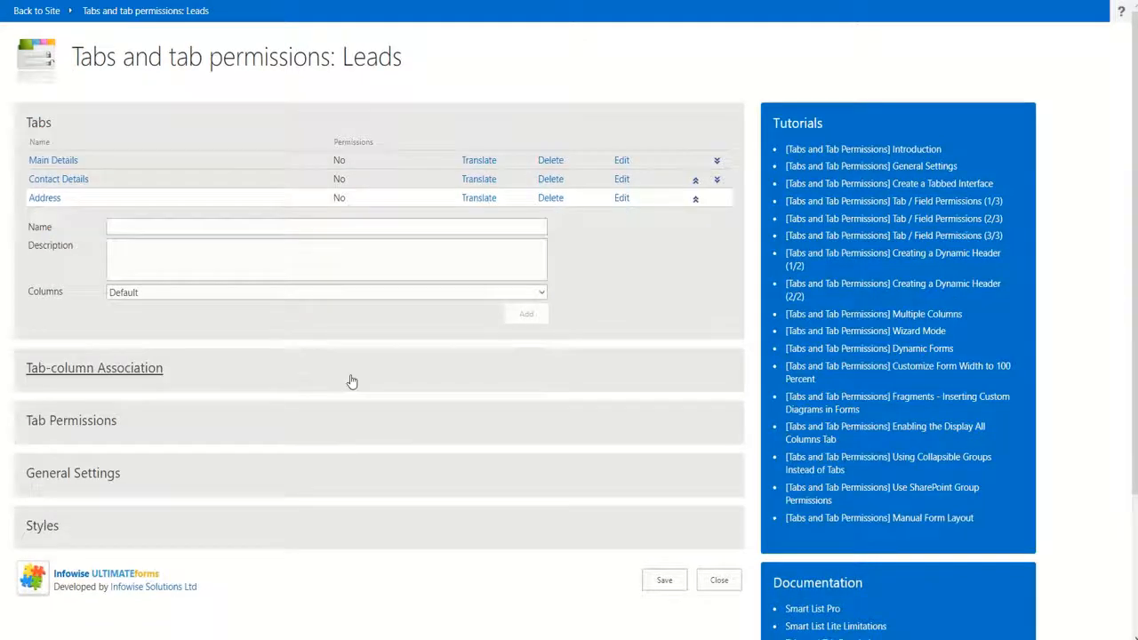
click(100, 371)
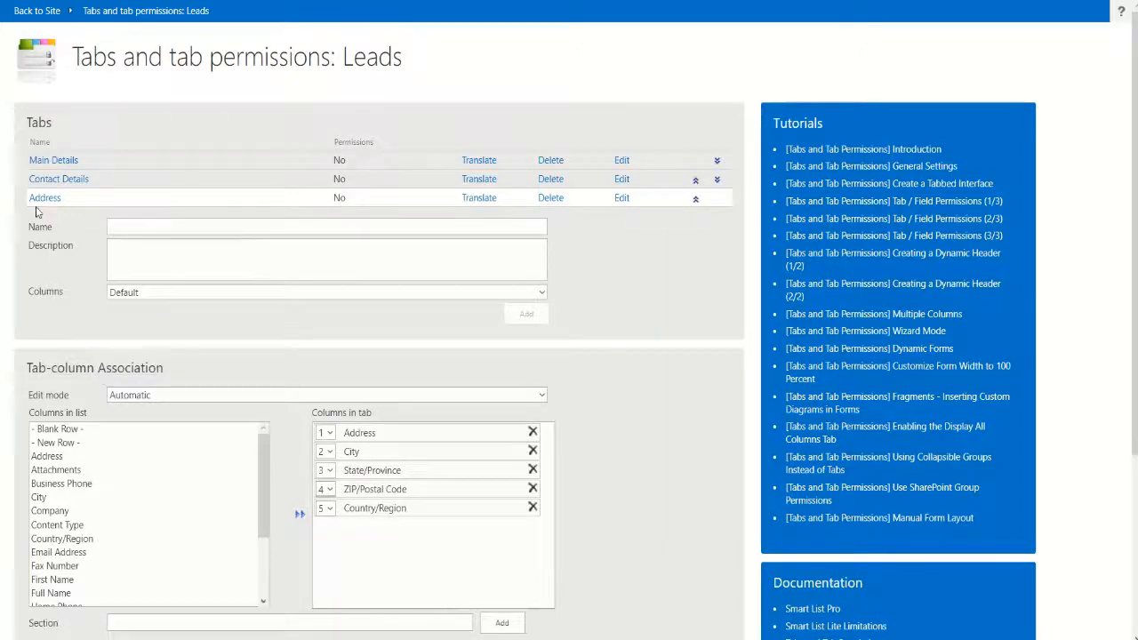
click(49, 182)
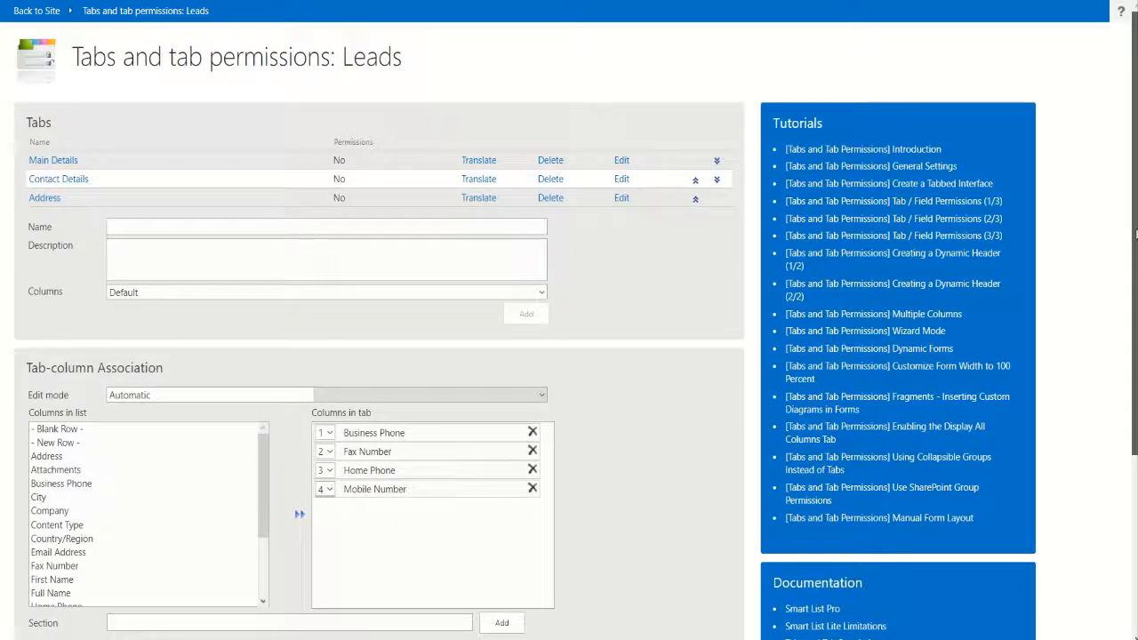
- Expand General Settings and Styles for the Leads form and review the available layout and appearance options
scroll(569, 356, down, 2)
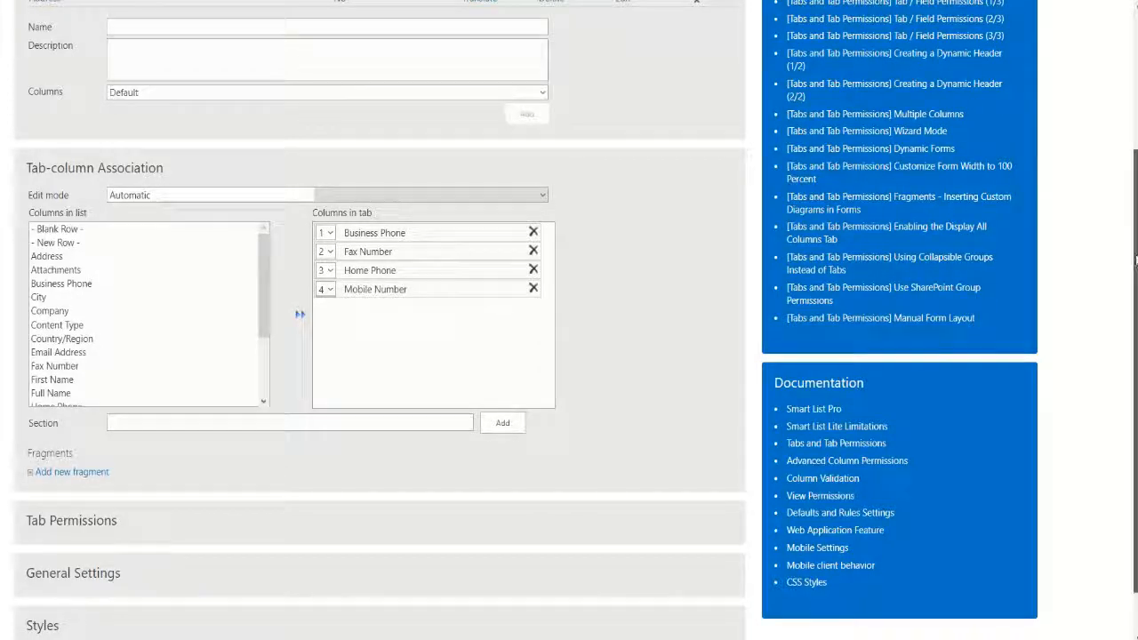
scroll(1135, 260, down, 2)
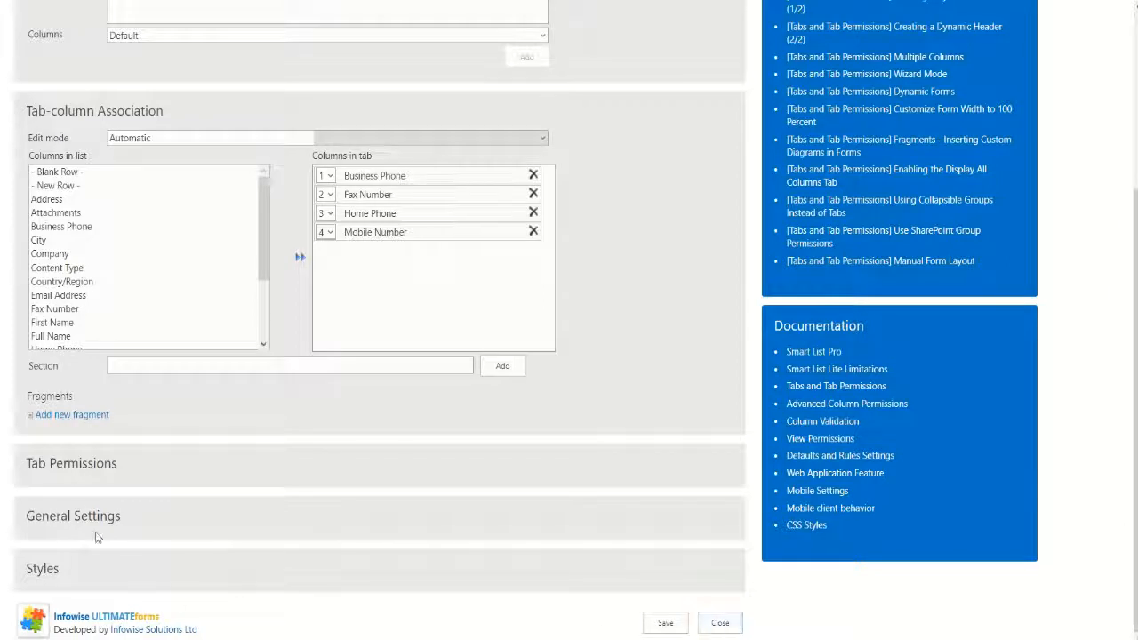
click(80, 520)
scroll(658, 440, down, 2)
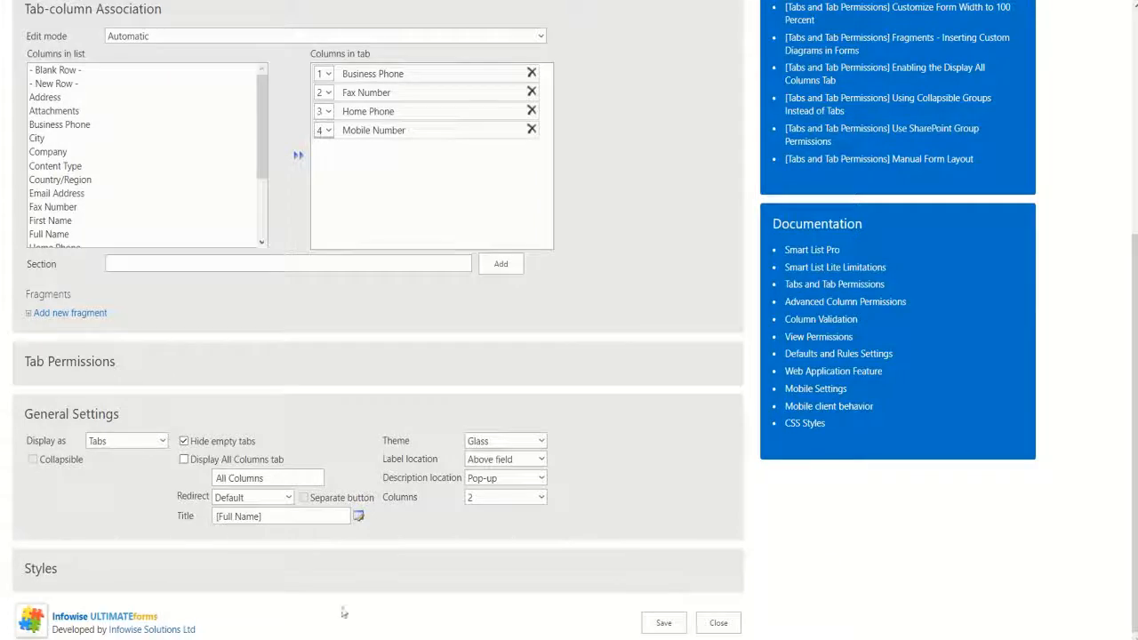
click(40, 569)
scroll(1082, 516, down, 3)
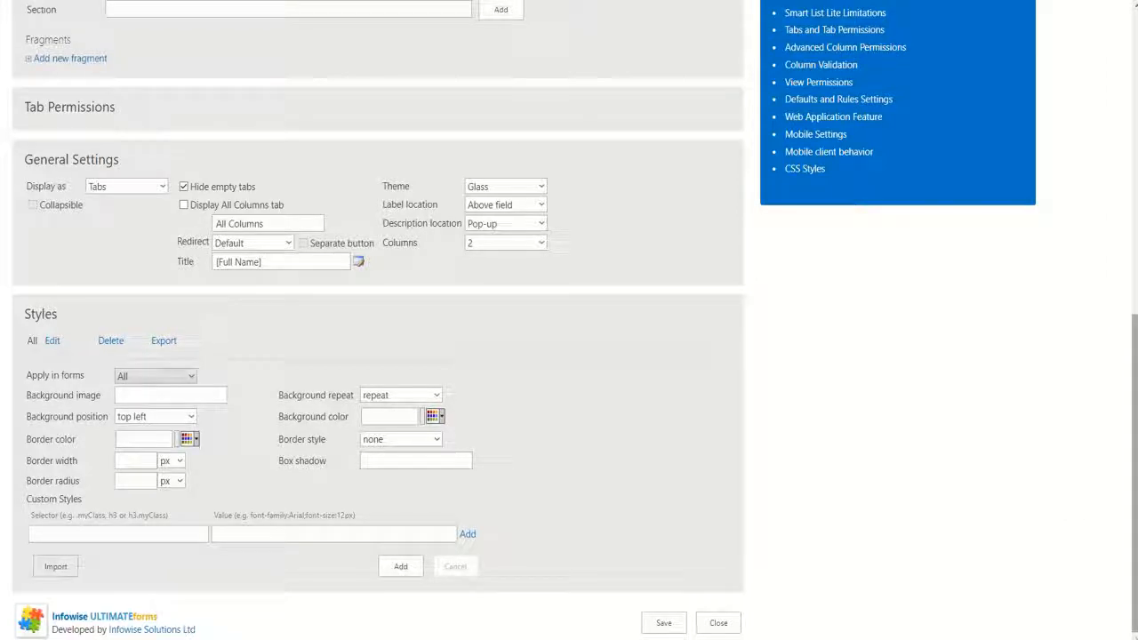
scroll(1134, 378, up, 1)
drag(1134, 378, 1080, 84)
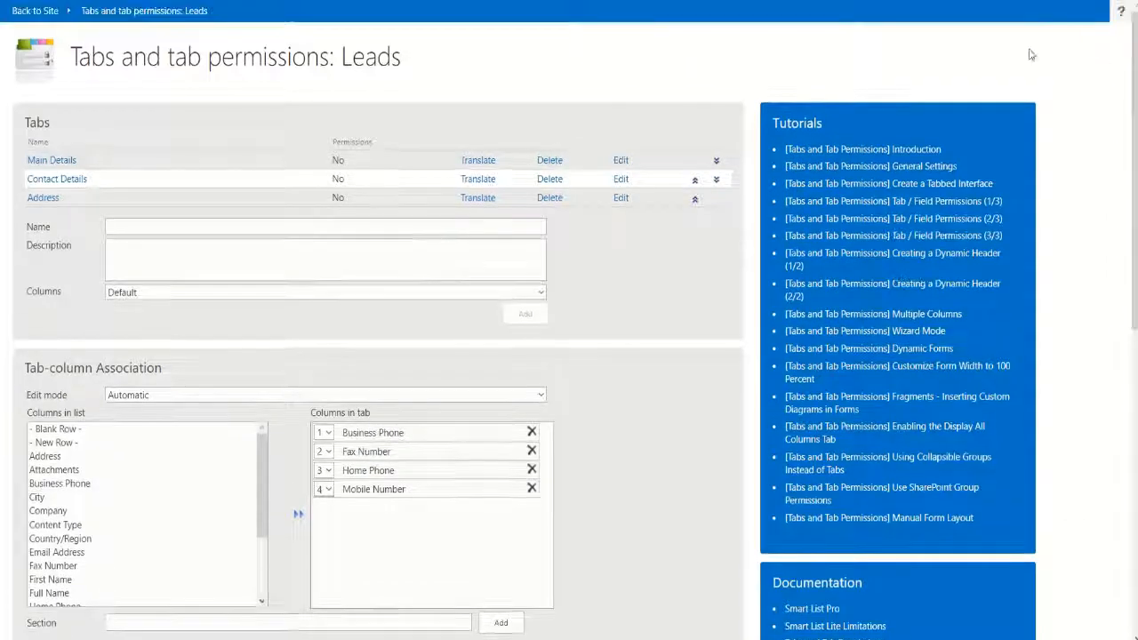
- Return to the site's Leads list and try out a new lead form by entering a last name and a first name
click(35, 11)
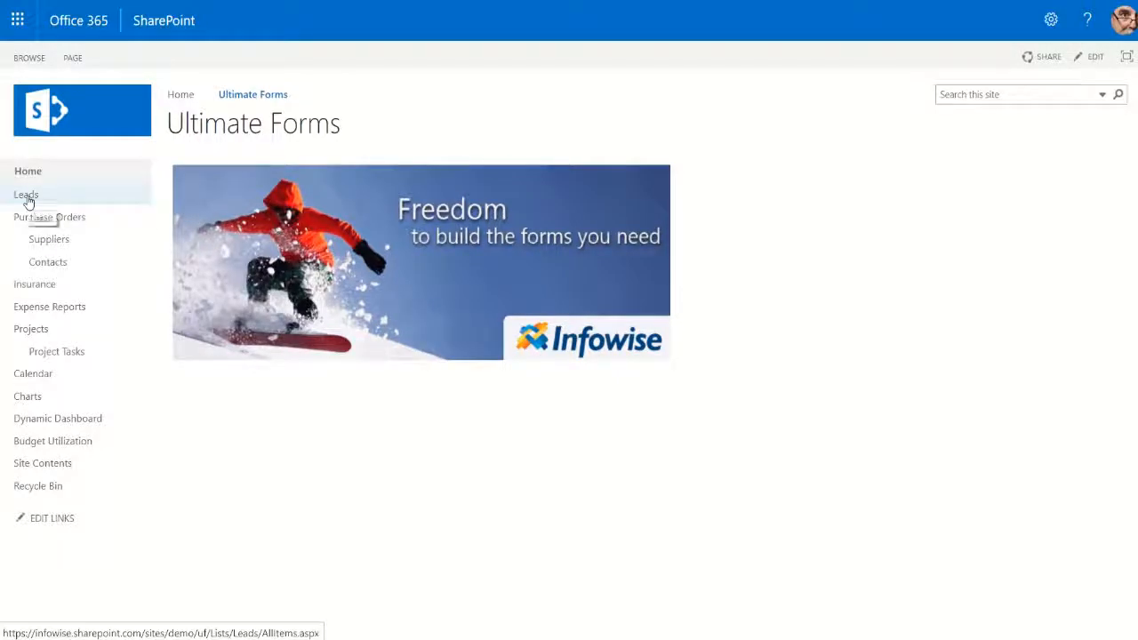
click(27, 198)
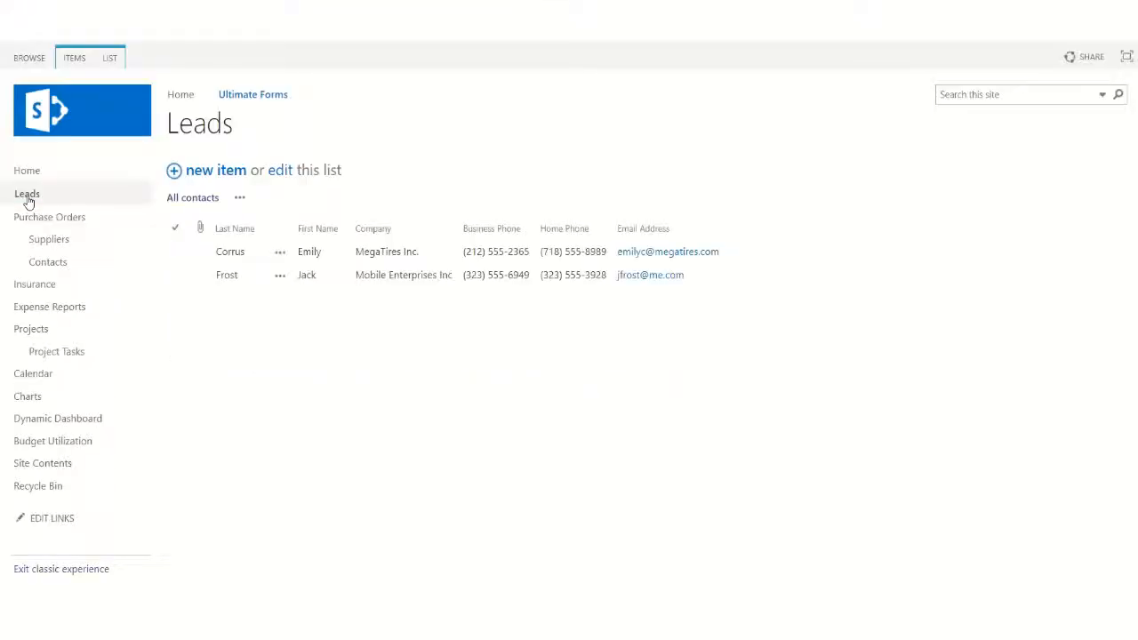
click(175, 173)
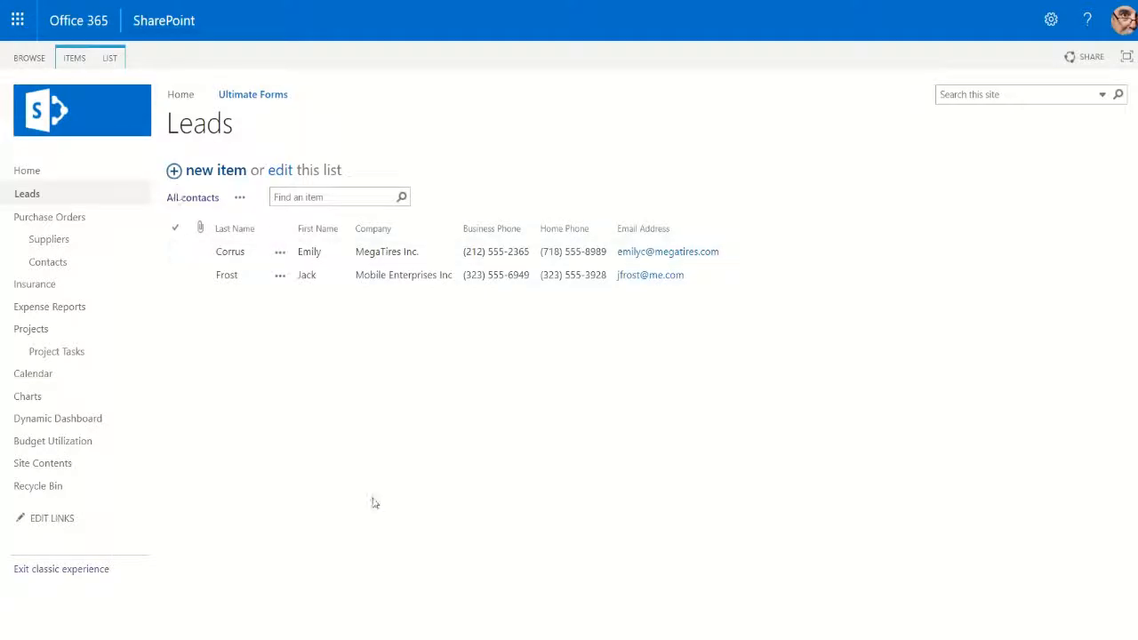
text(schmoe)
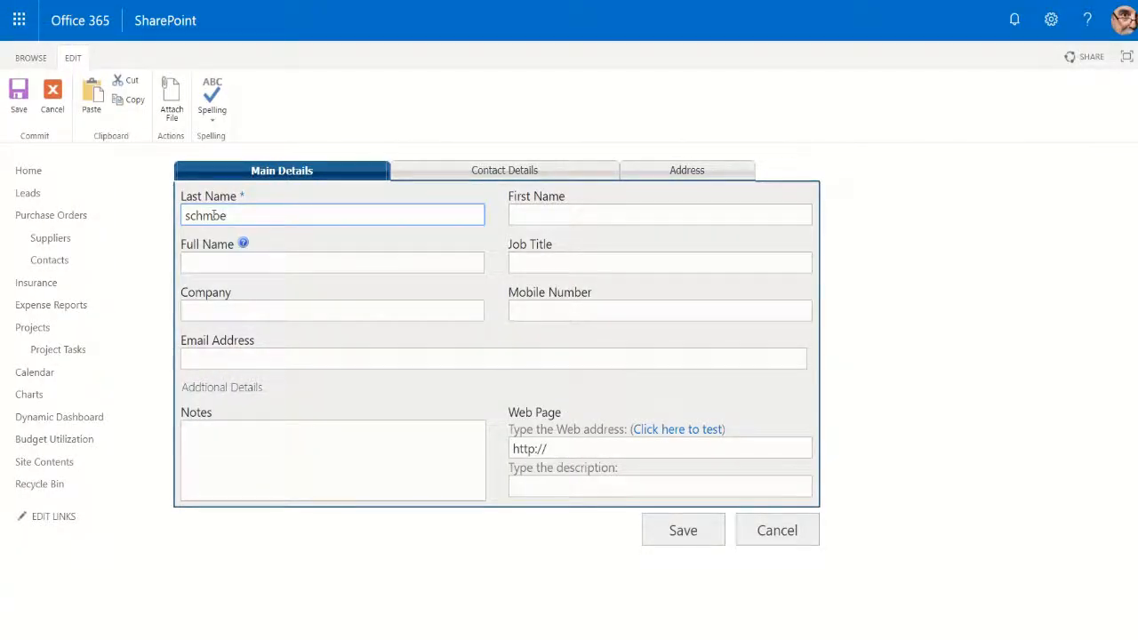
key(Tab)
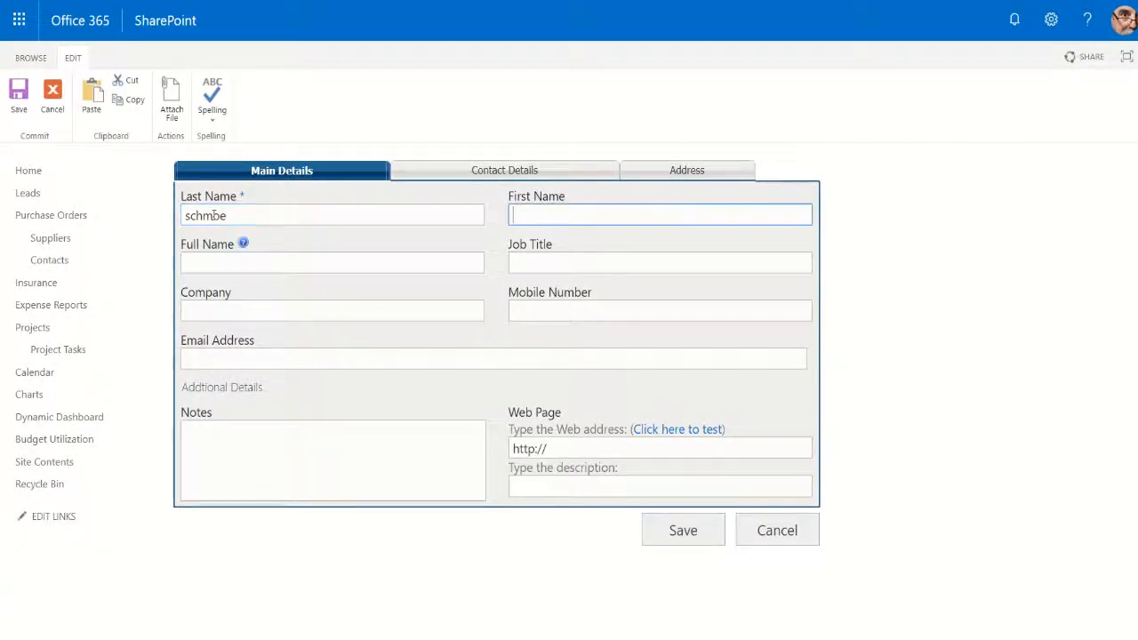
text(joe)
key(Tab)
click(876, 292)
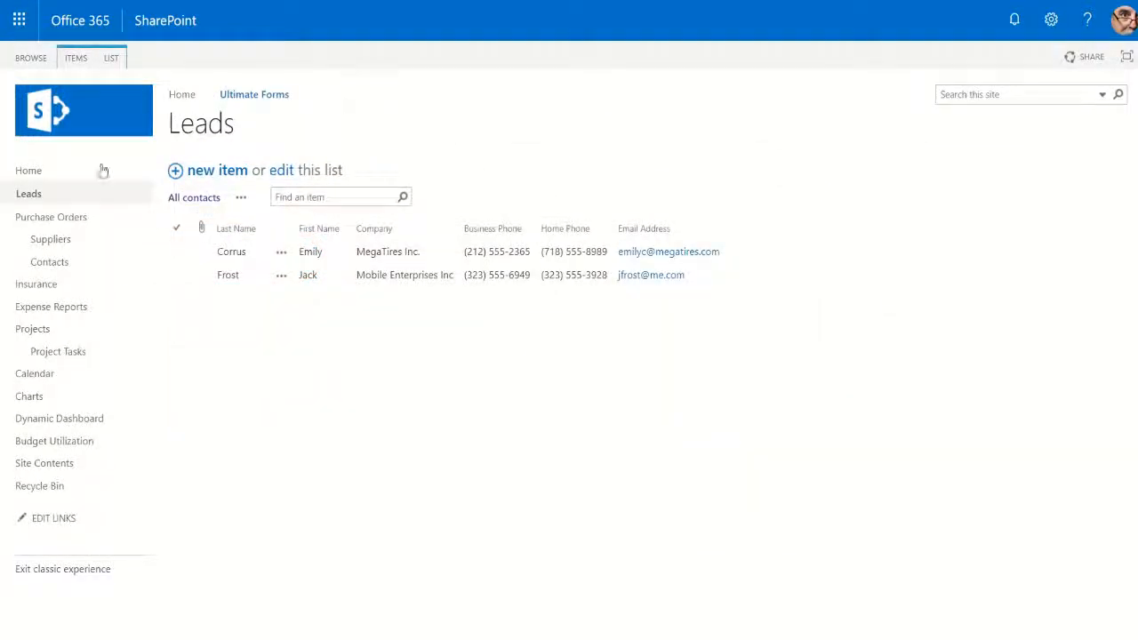
- Open the first purchase order in the Purchase Orders list for viewing
click(57, 223)
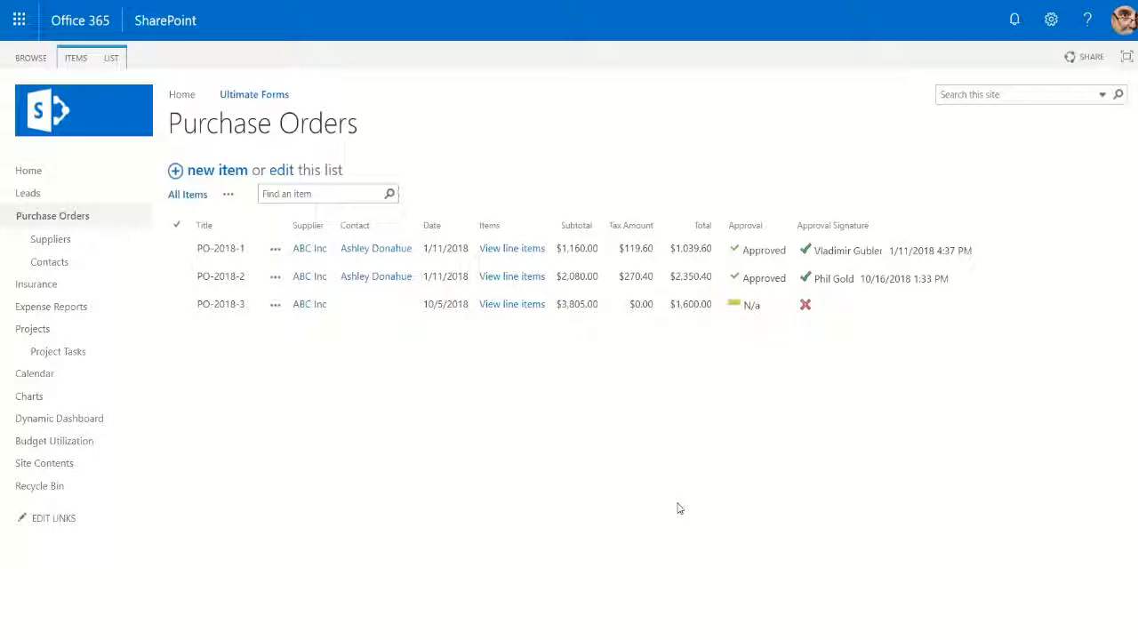
click(176, 252)
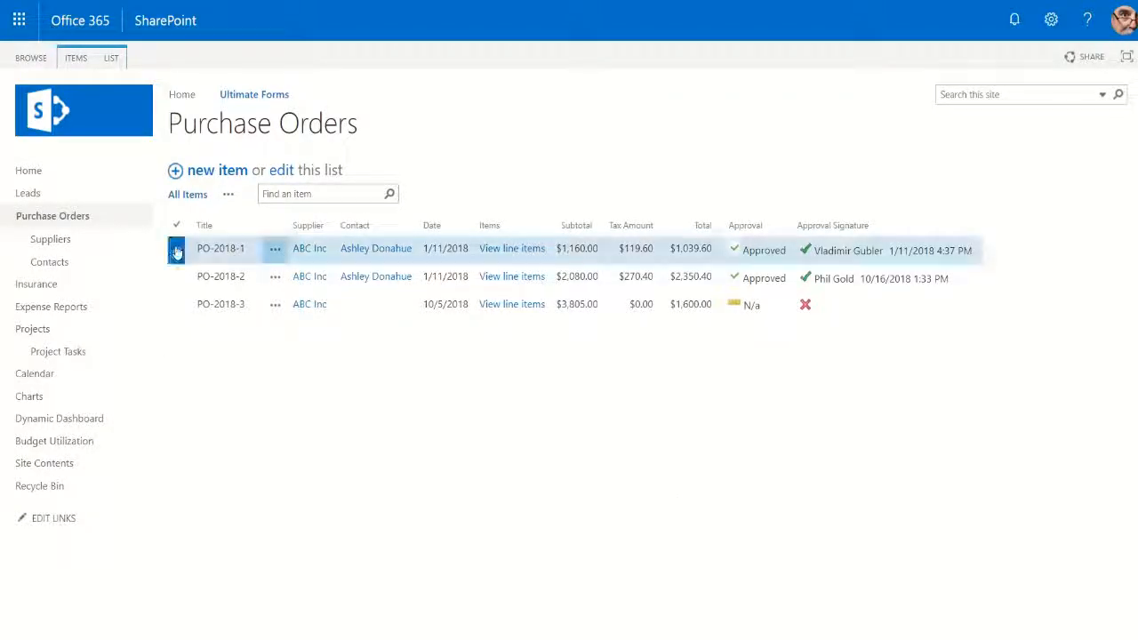
click(81, 58)
click(93, 96)
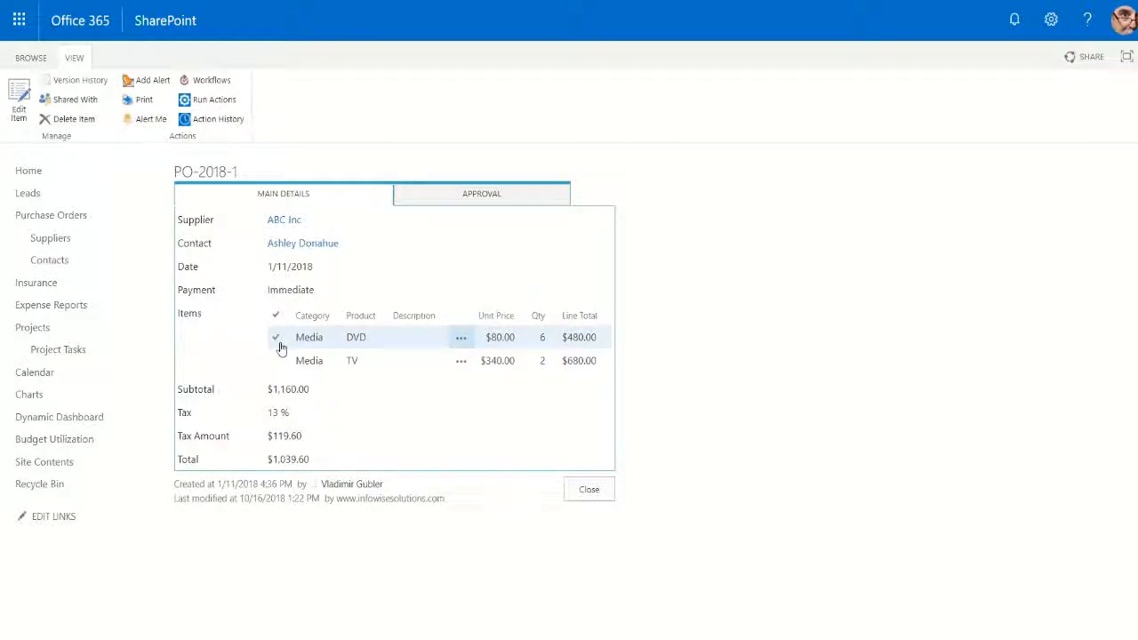
- View the details of the DVD line item in the purchase order and close them again
click(460, 338)
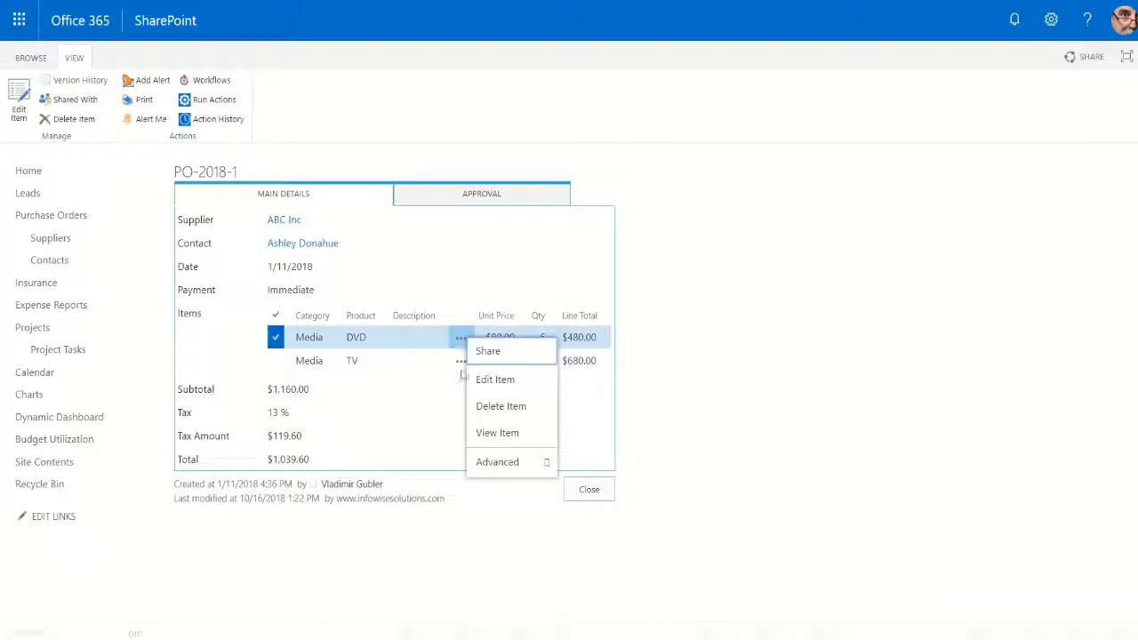
click(492, 434)
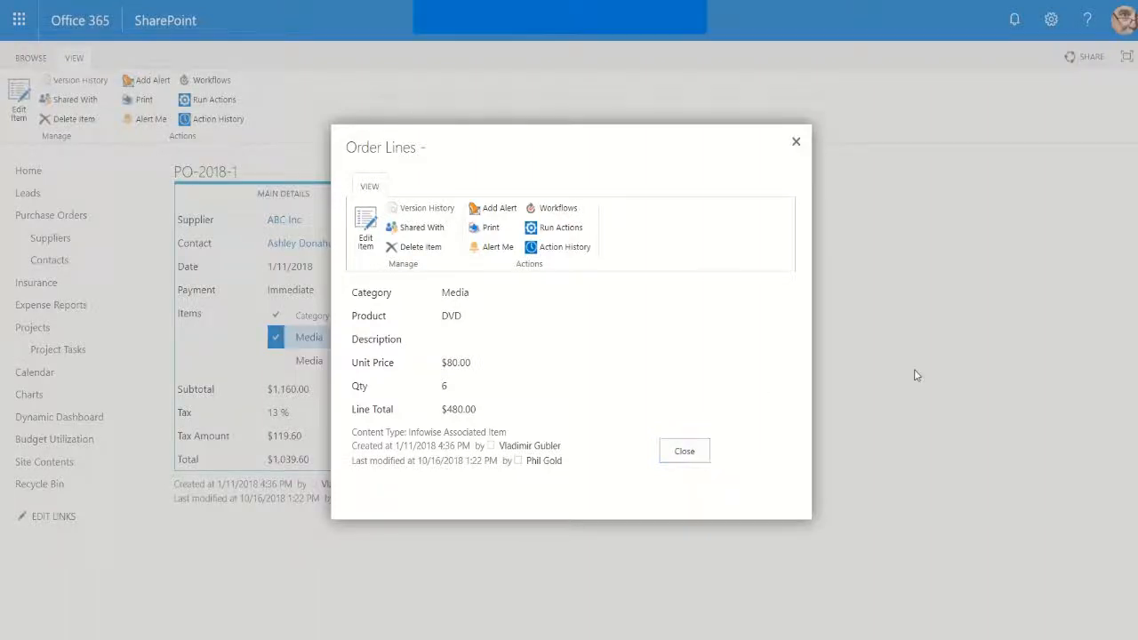
click(691, 451)
click(922, 435)
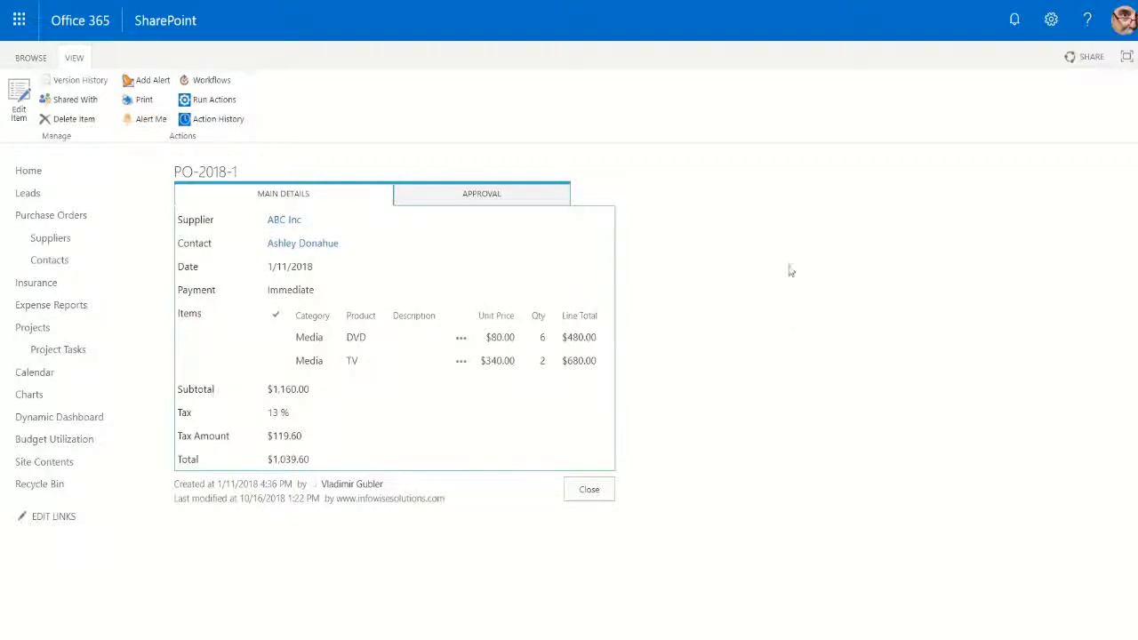
- Open the currently viewed purchase order for editing and view its Approval section
click(17, 105)
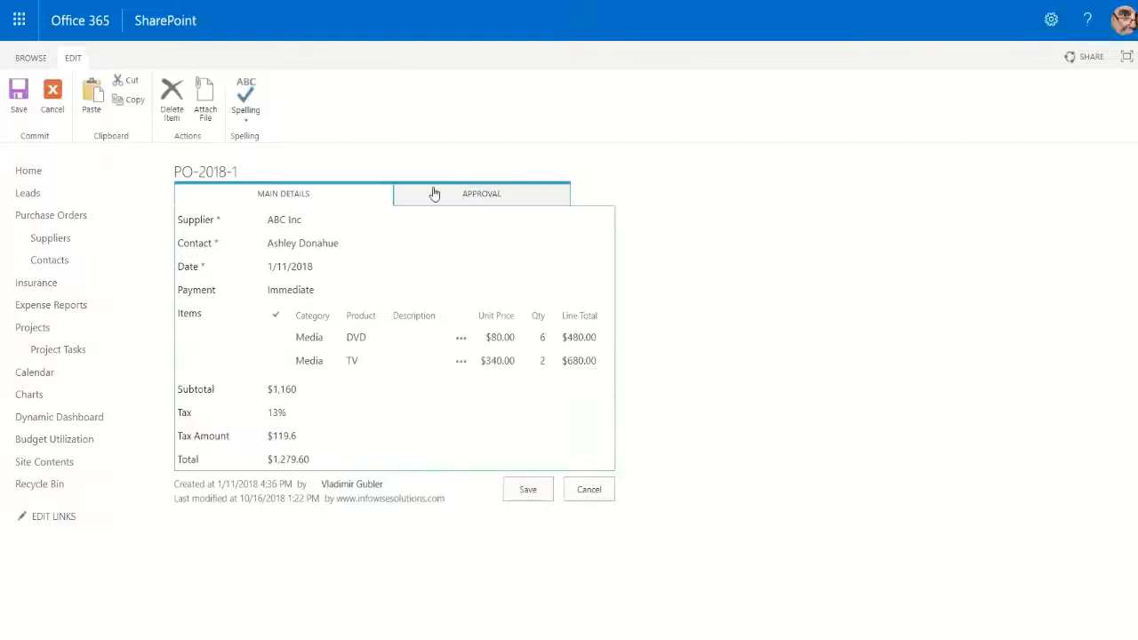
click(489, 201)
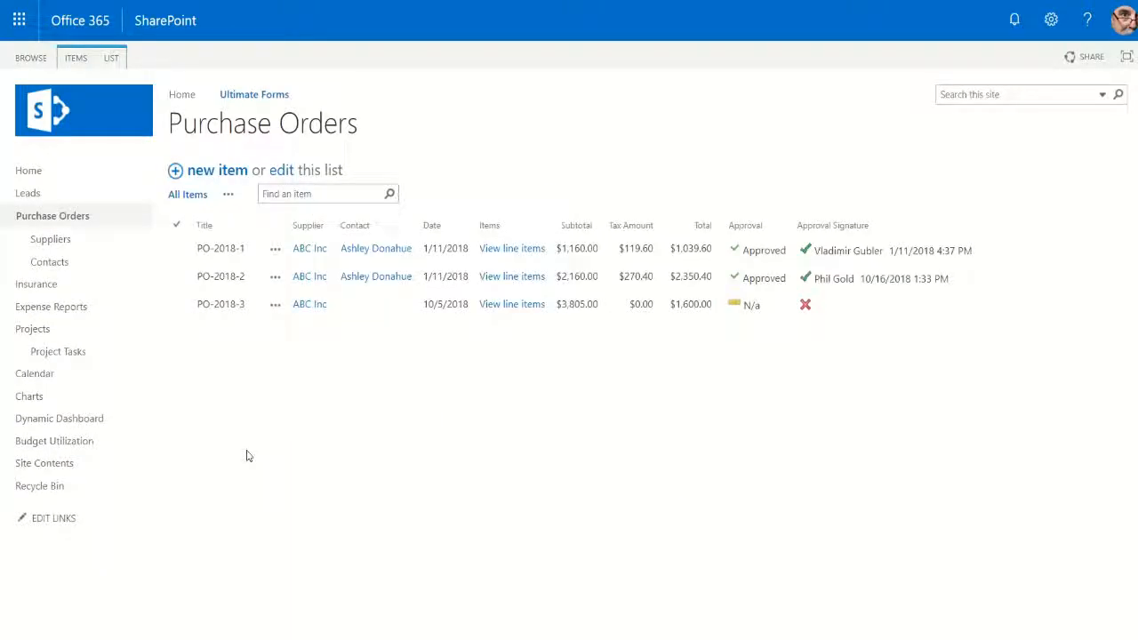
- Start a new purchase order, set its supplier to DDS Corp, and check which contacts are offered for that supplier
click(175, 171)
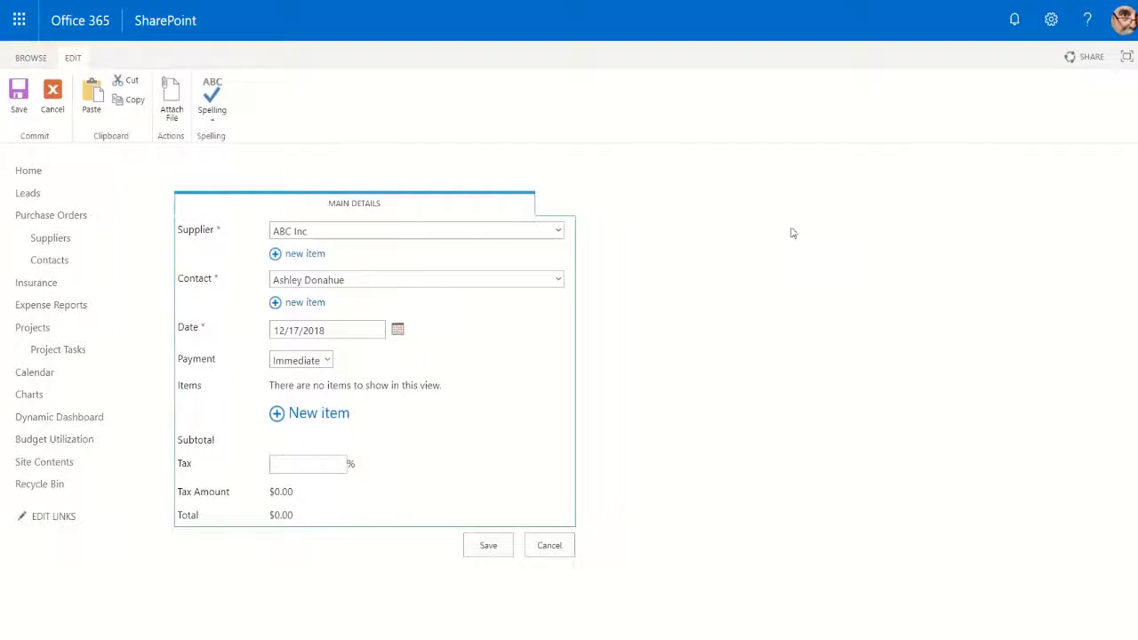
click(559, 233)
click(628, 241)
click(559, 281)
click(652, 282)
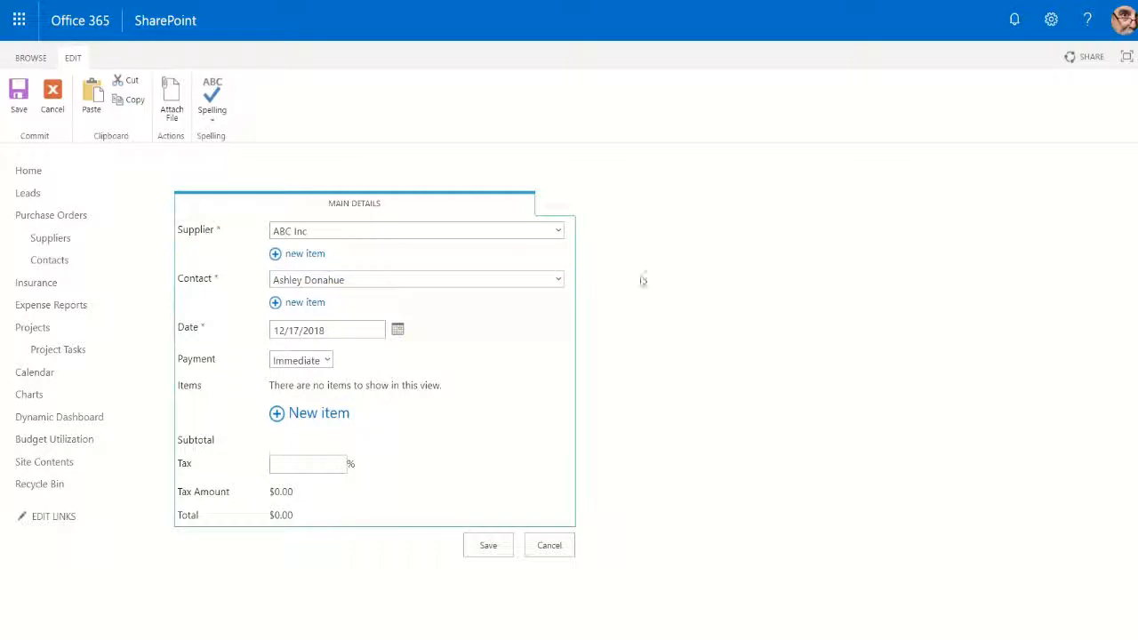
click(558, 230)
click(471, 278)
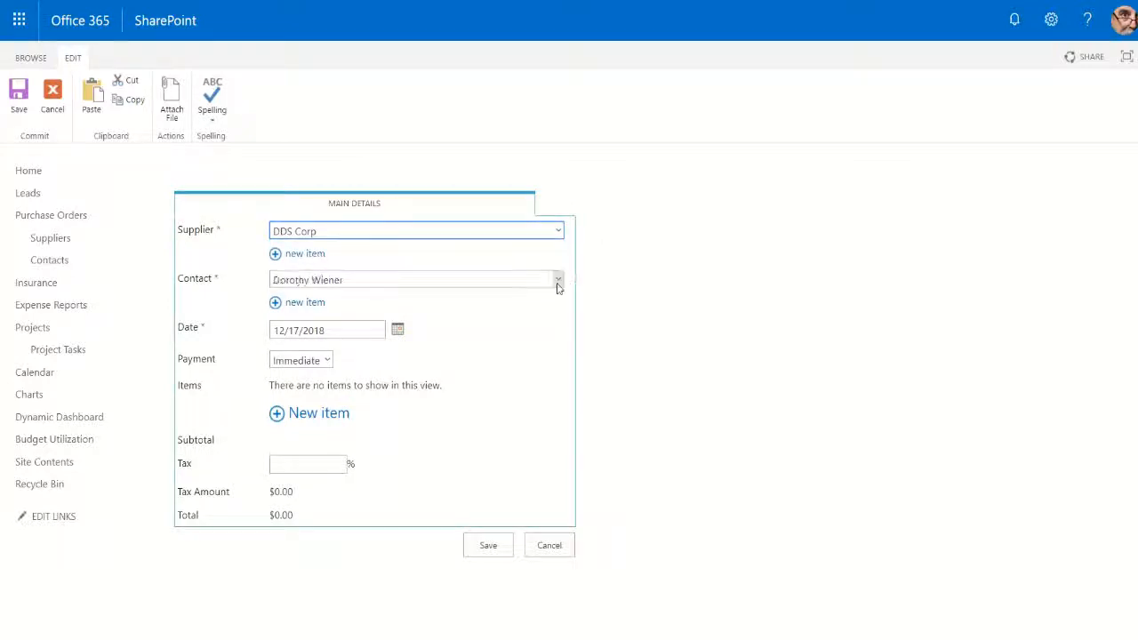
click(558, 281)
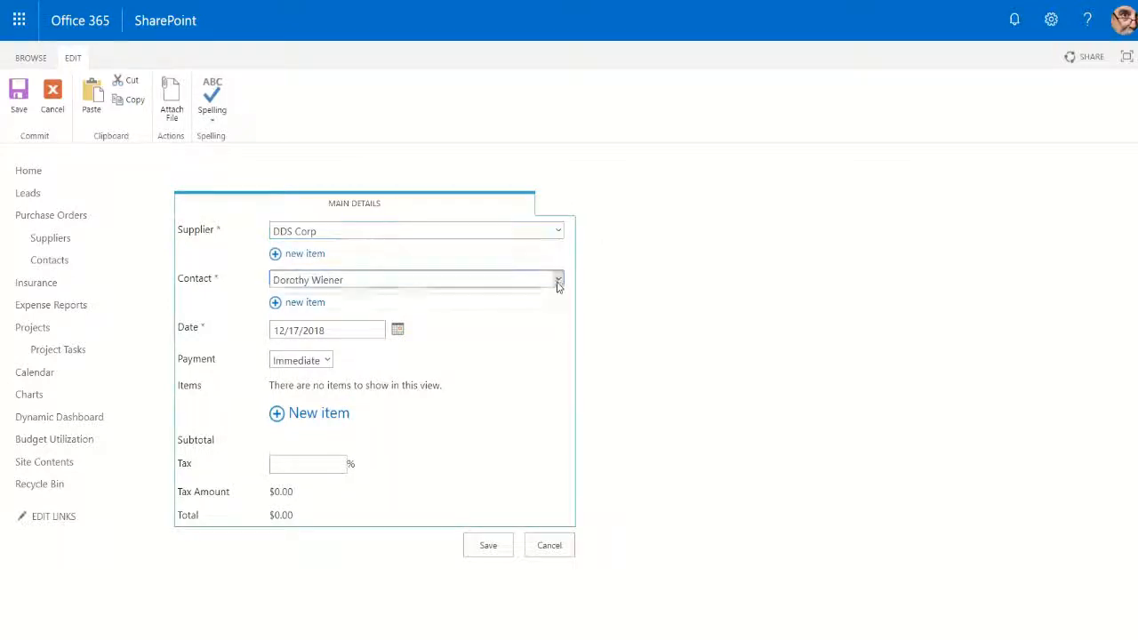
click(645, 310)
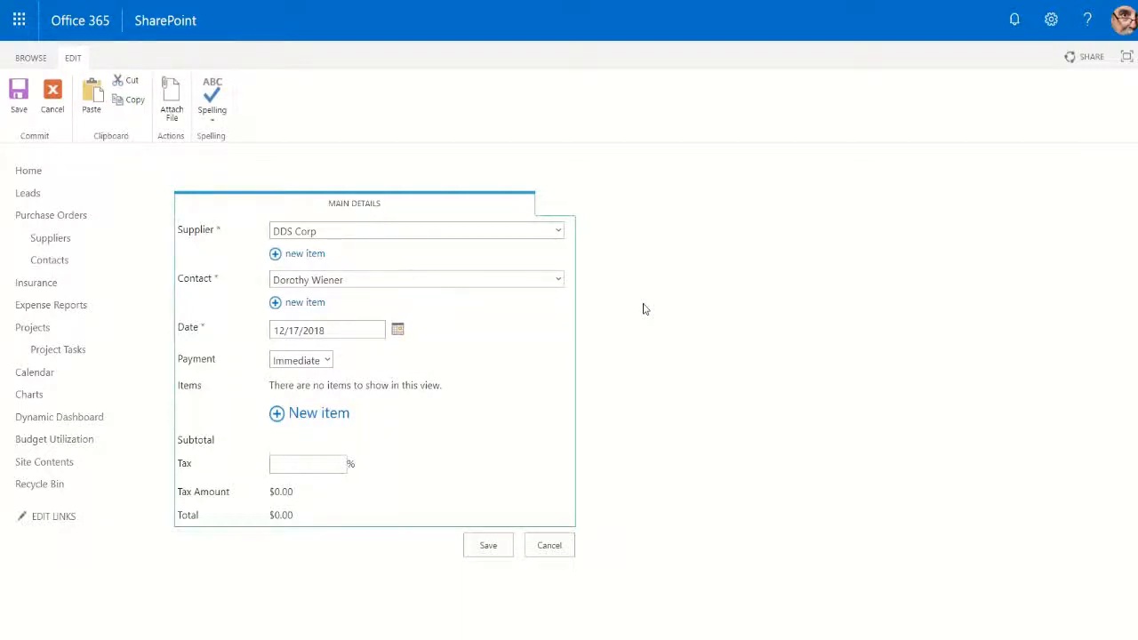
- Show the inline new-supplier entry, and try to save a new contact with a name, phone "uuiisspppp" and email "pastrami"
click(276, 256)
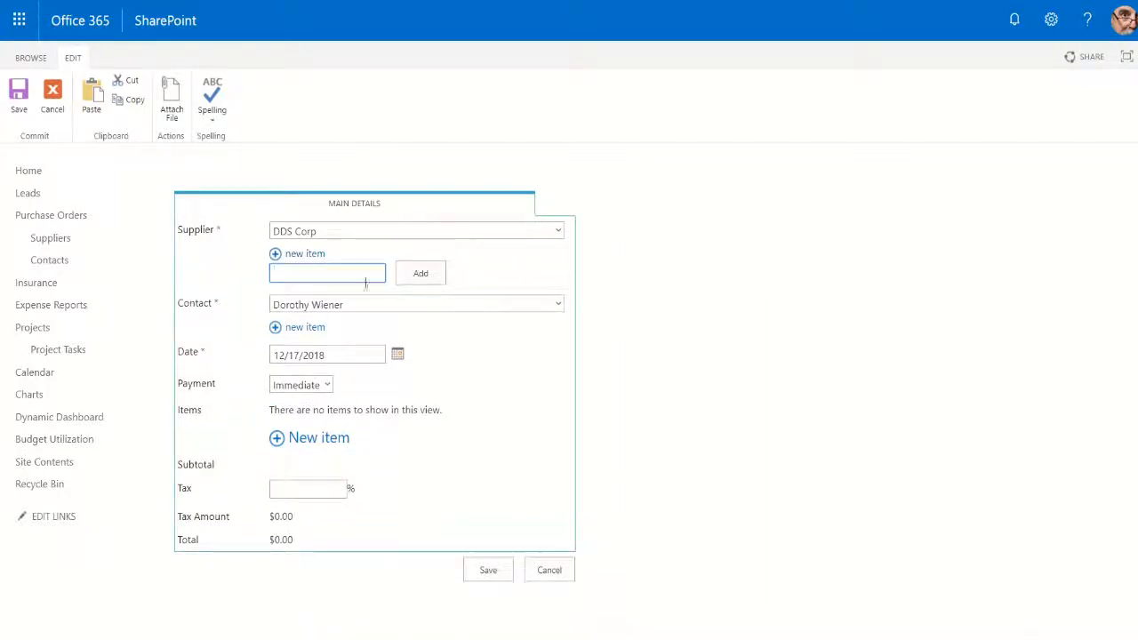
click(276, 328)
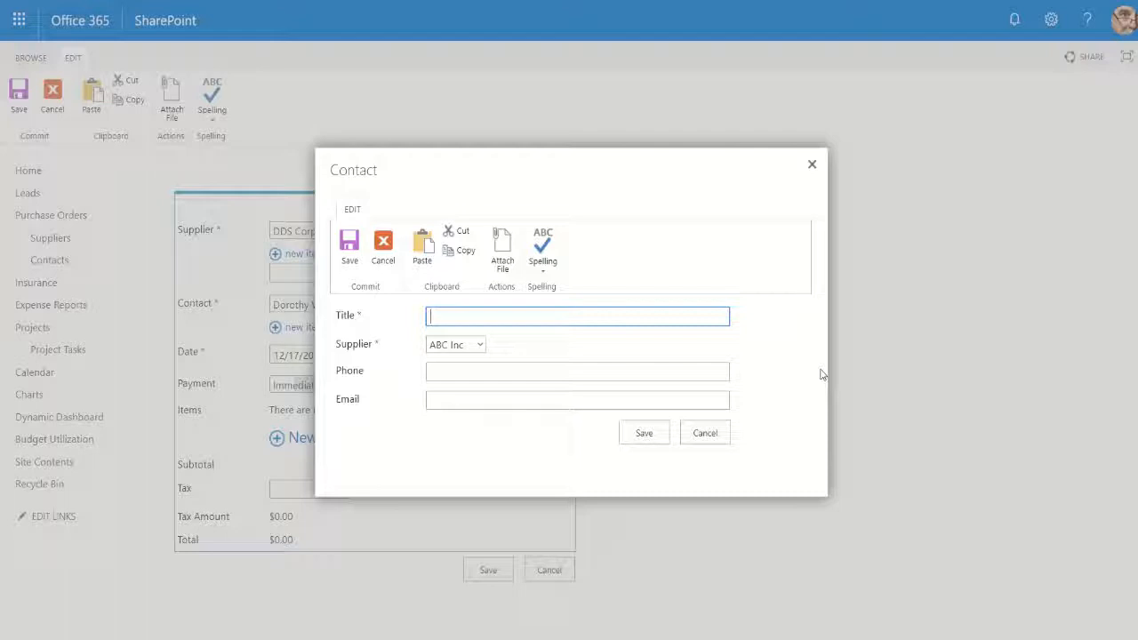
text(Joe Schmoe)
key(Tab)
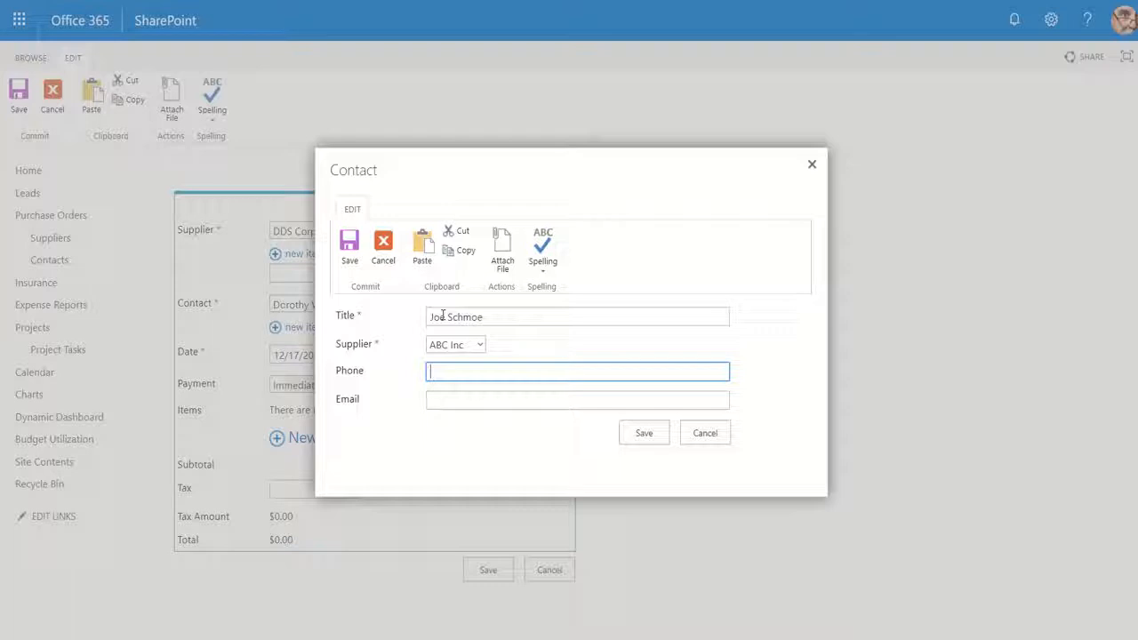
text(uuiisspppp)
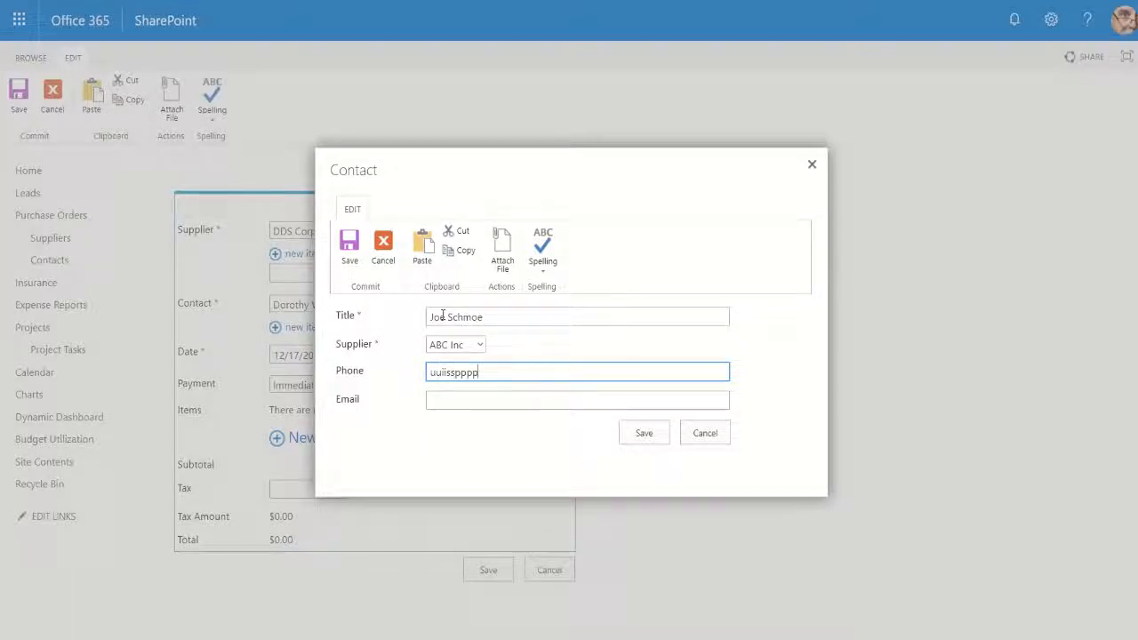
key(Tab)
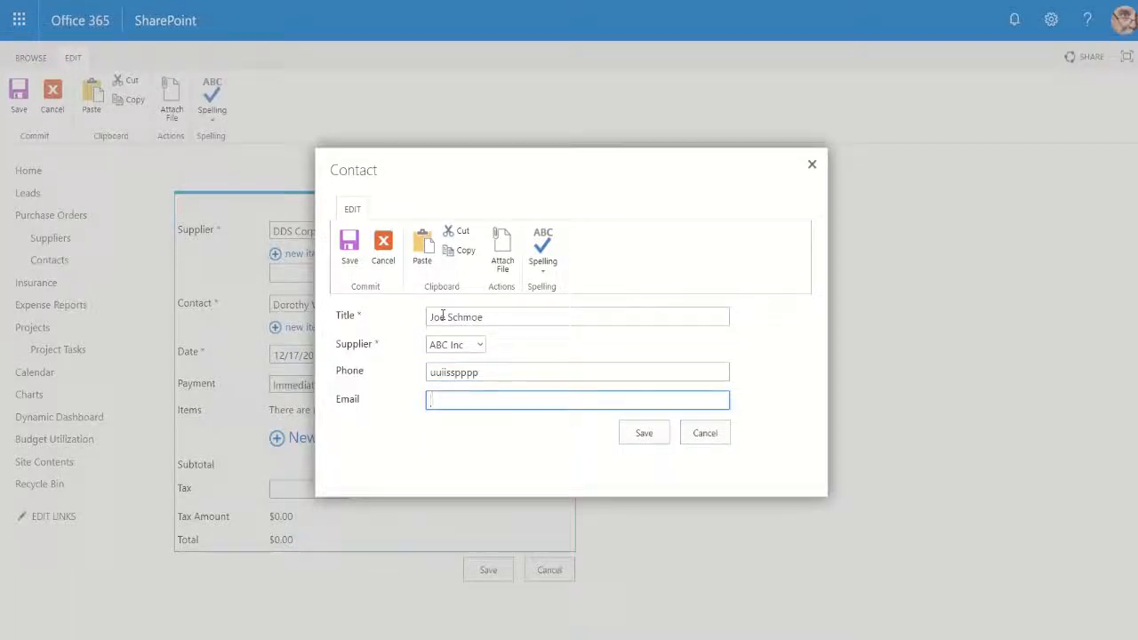
text(pastrami)
click(650, 436)
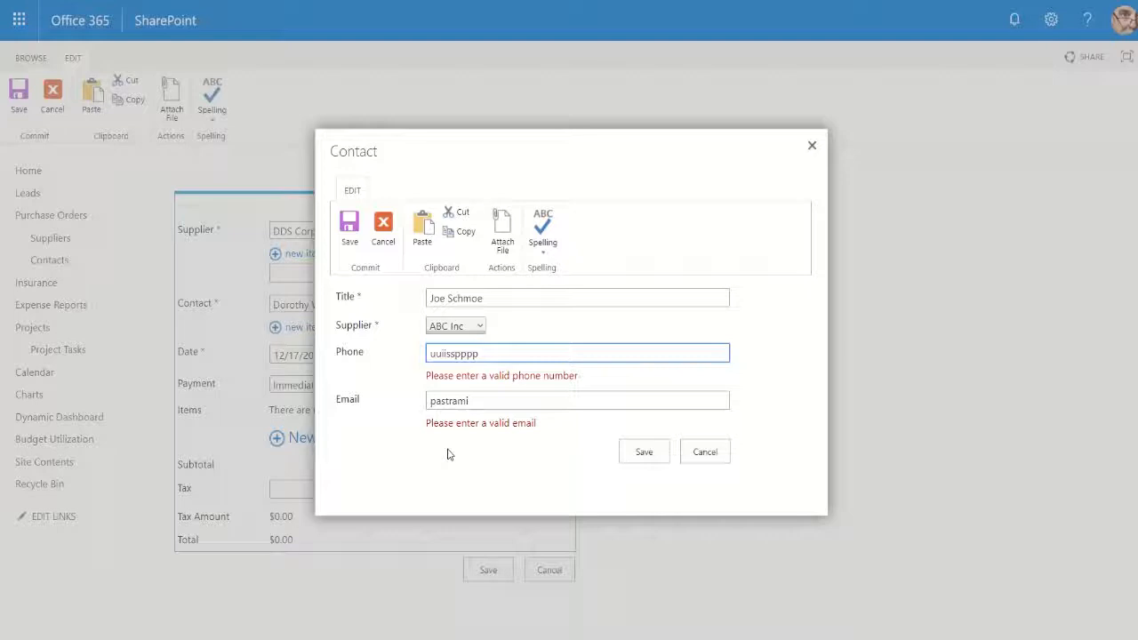
- Replace the new contact's phone entry with a properly formatted phone number and try to save the contact again
key(ctrl+a)
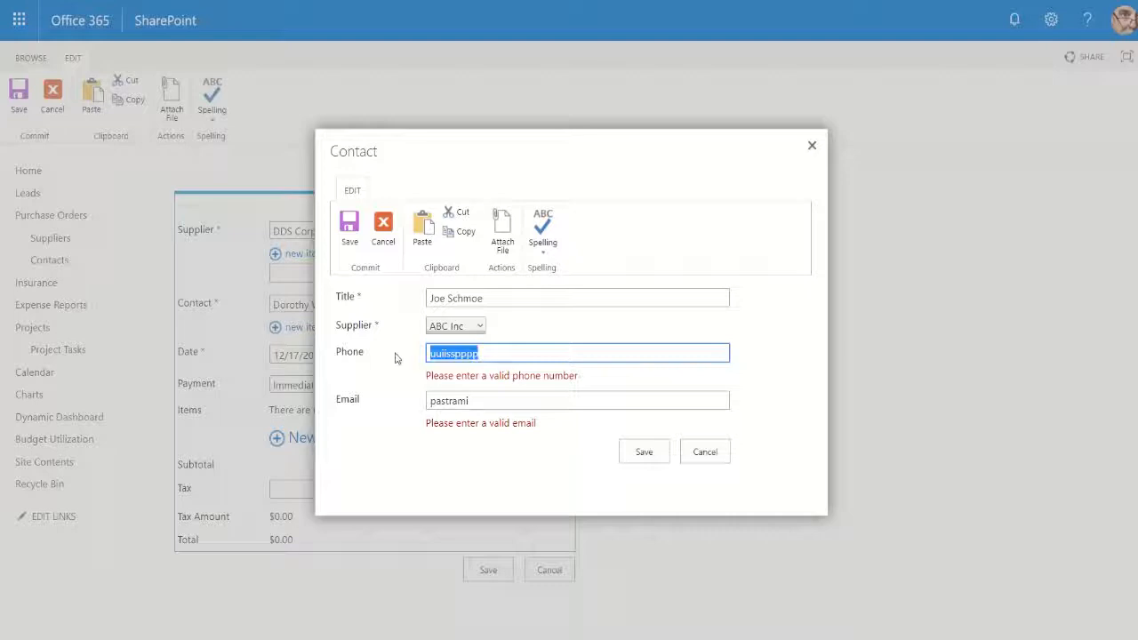
text(555-555-)
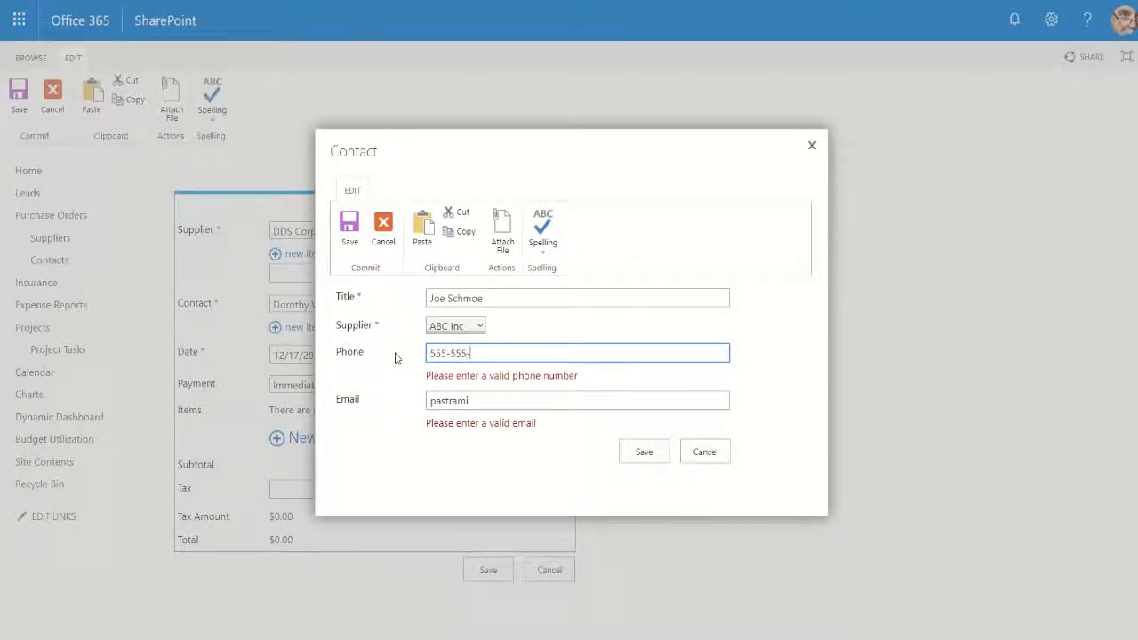
text(1111)
click(644, 453)
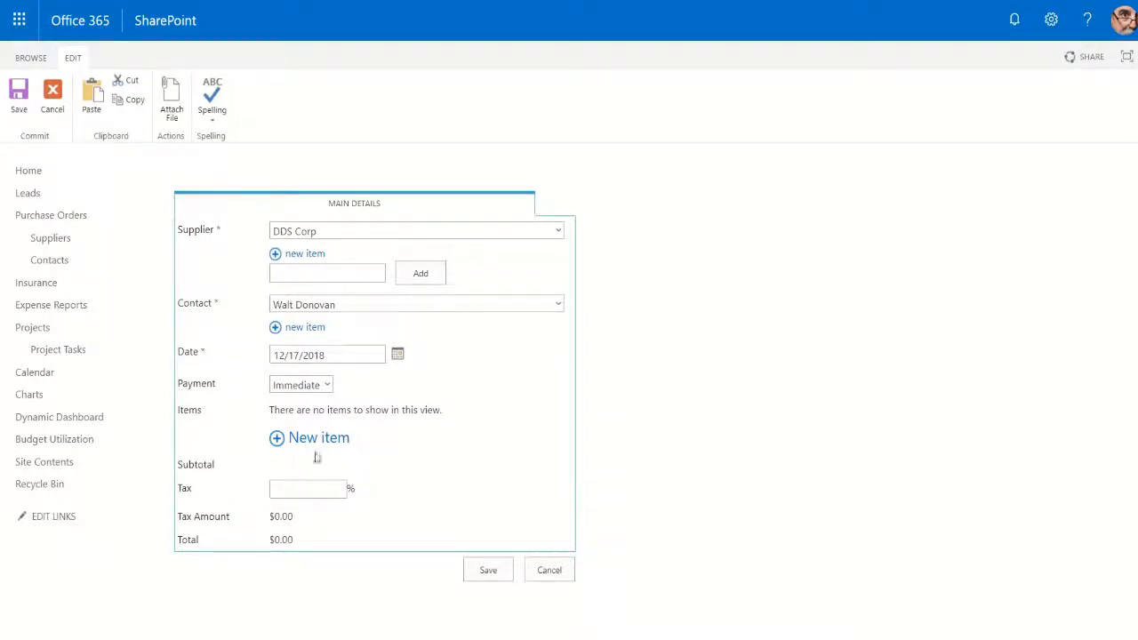
- Add a line item to the purchase order with category Media, product DVD, its retrieved unit price and quantity 5
click(284, 449)
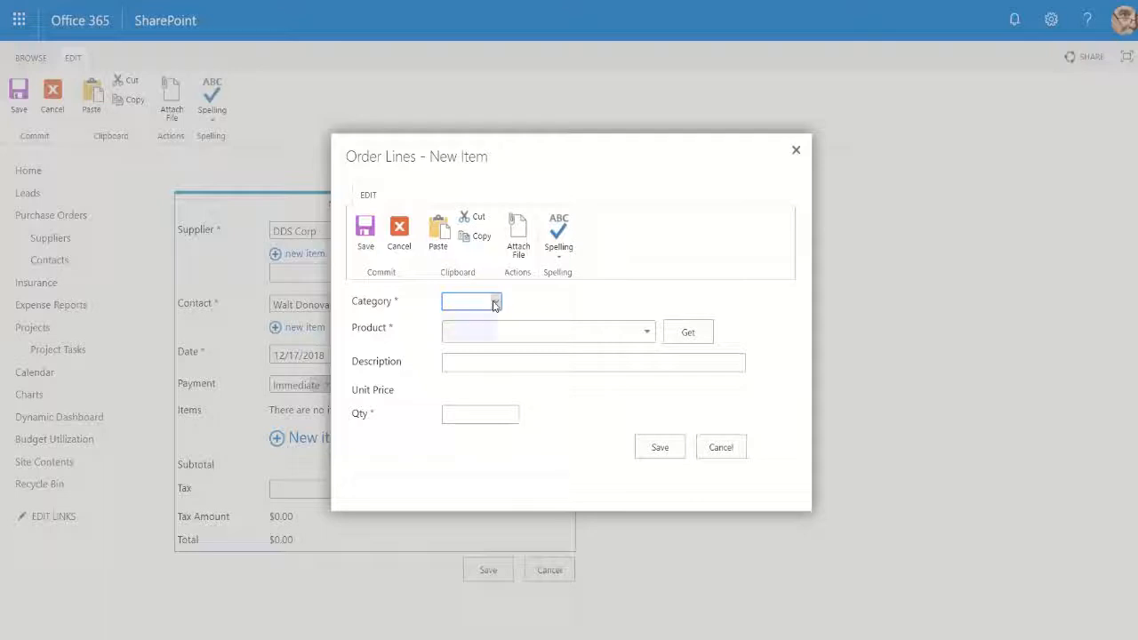
click(495, 301)
click(483, 360)
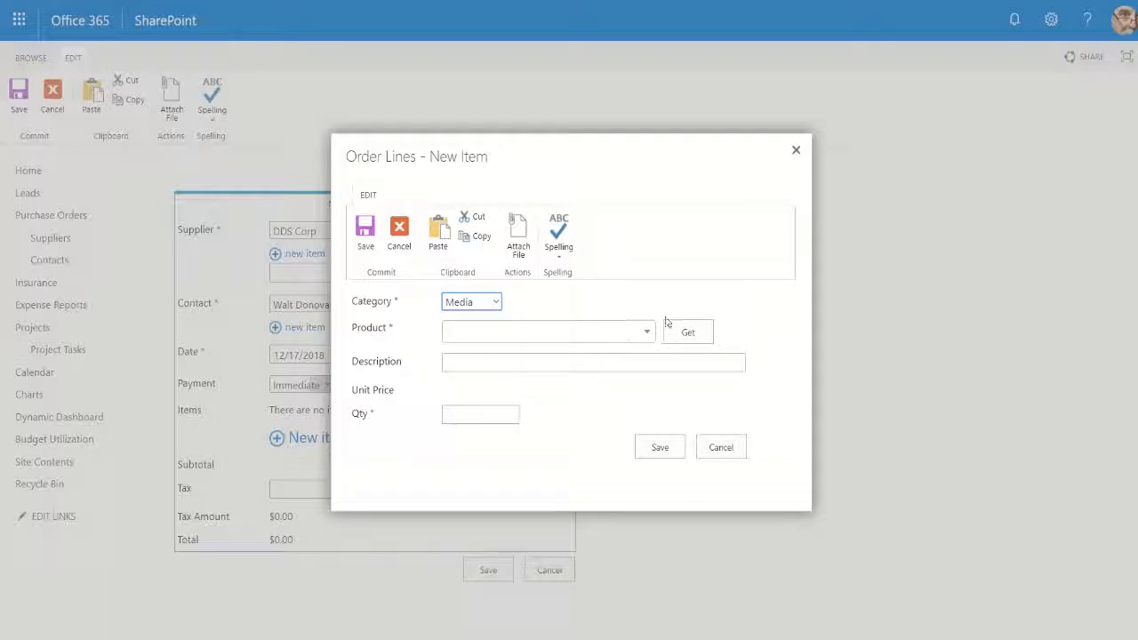
click(633, 334)
click(485, 357)
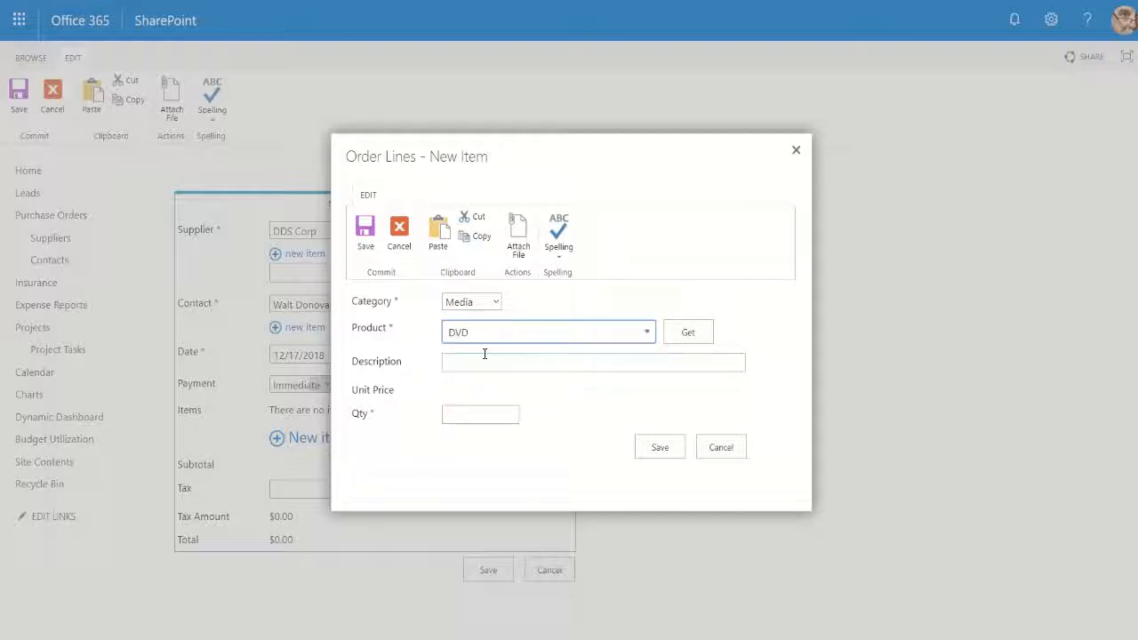
click(687, 333)
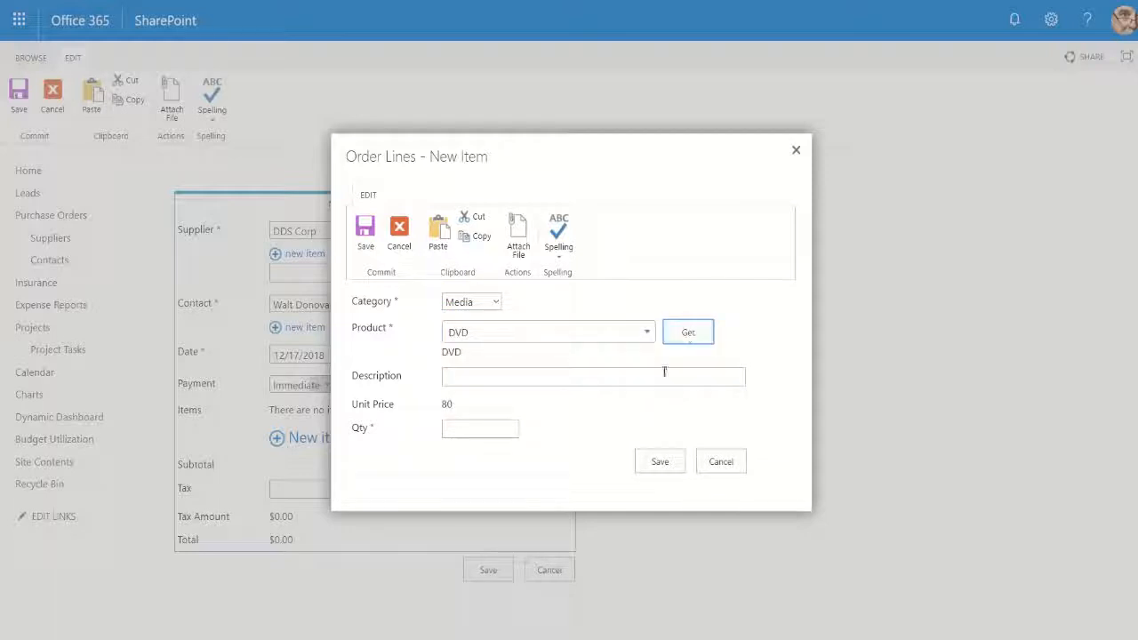
click(465, 429)
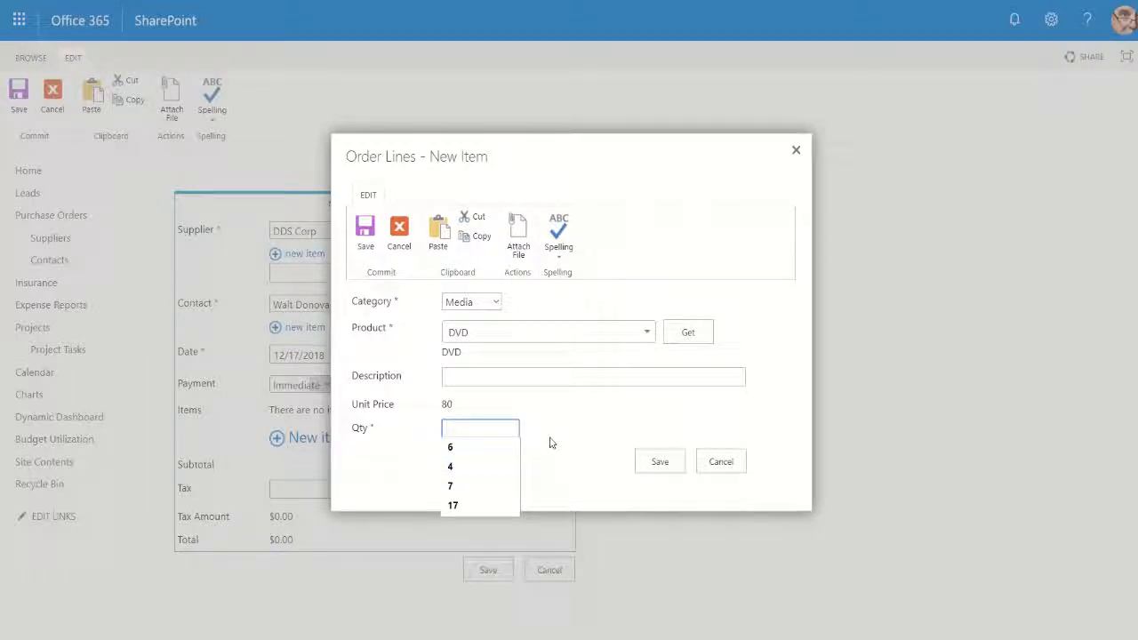
text(5)
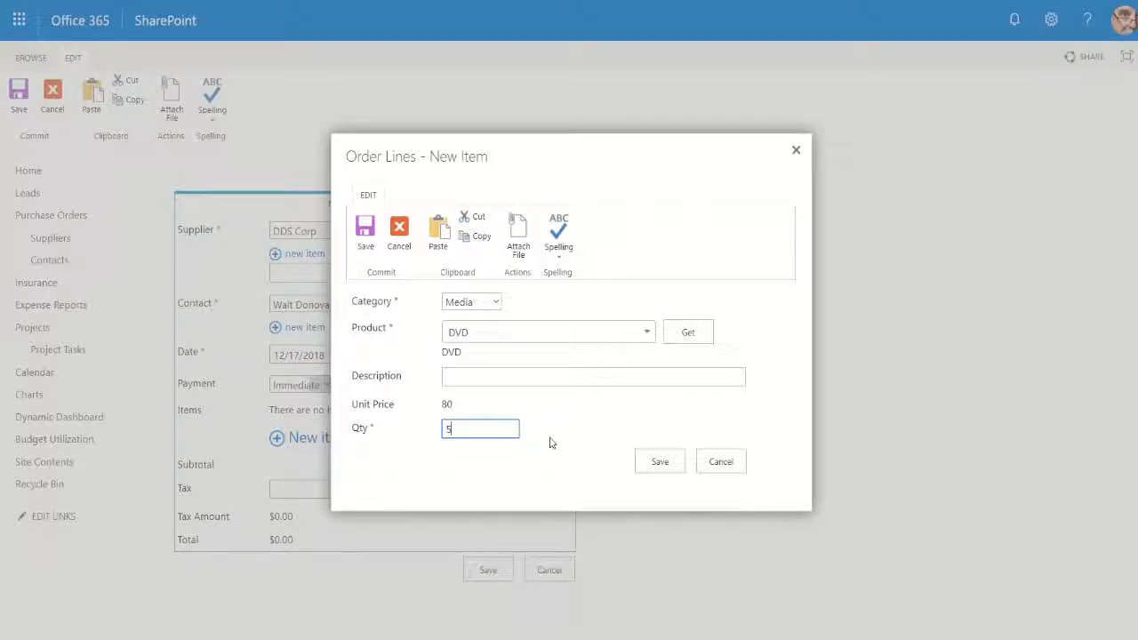
click(659, 463)
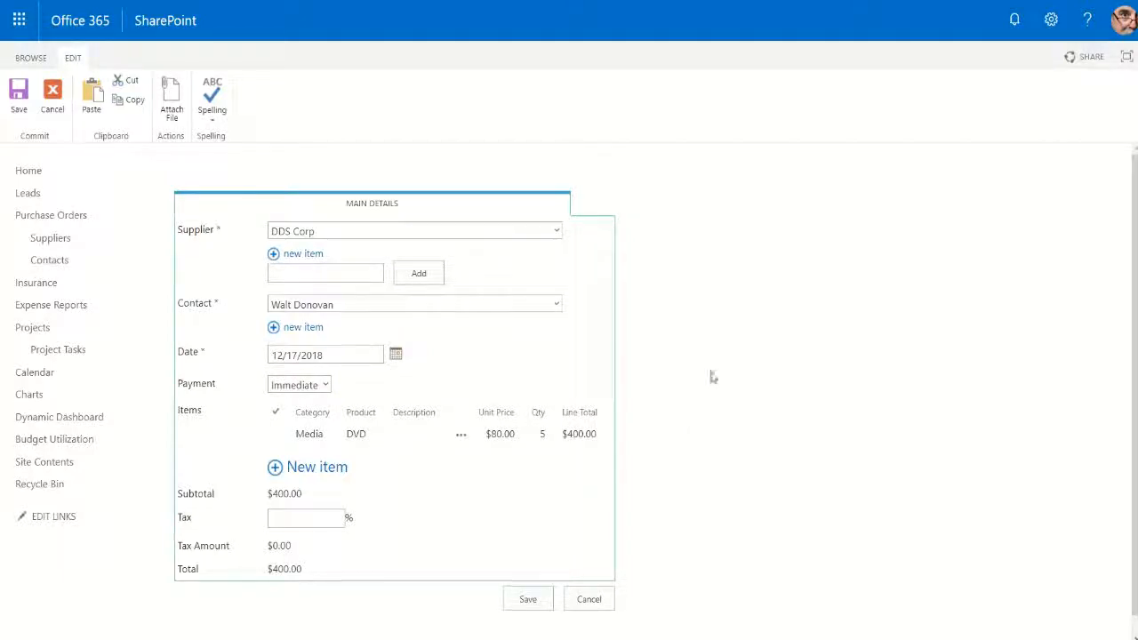
- Add a second line item with category Media, product TV, its retrieved unit price and quantity 4
click(277, 471)
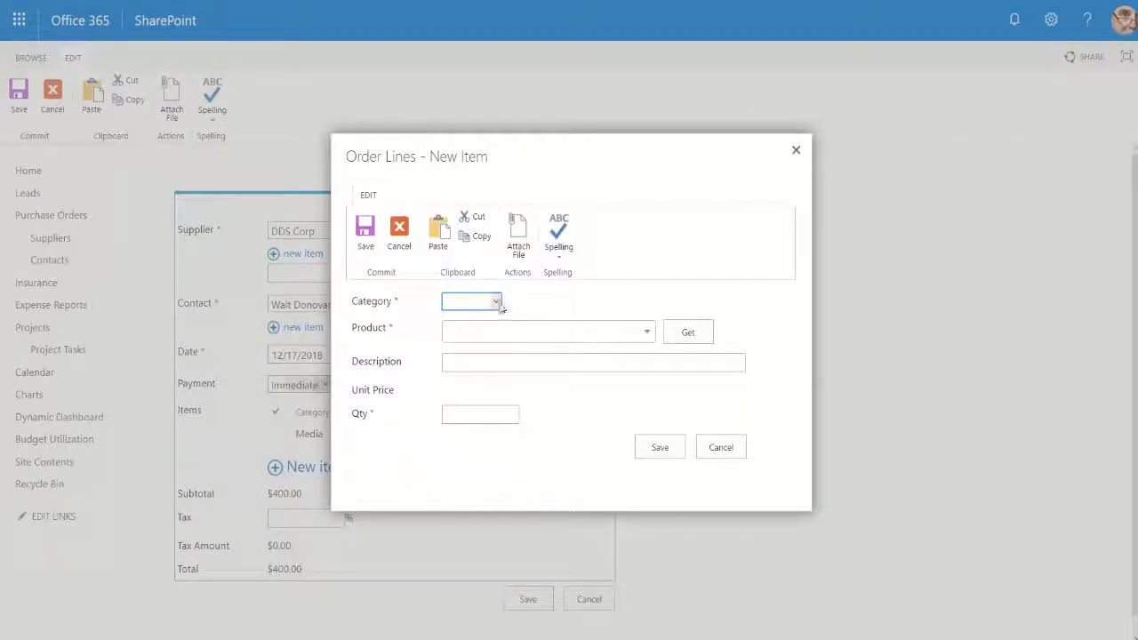
click(495, 301)
click(460, 350)
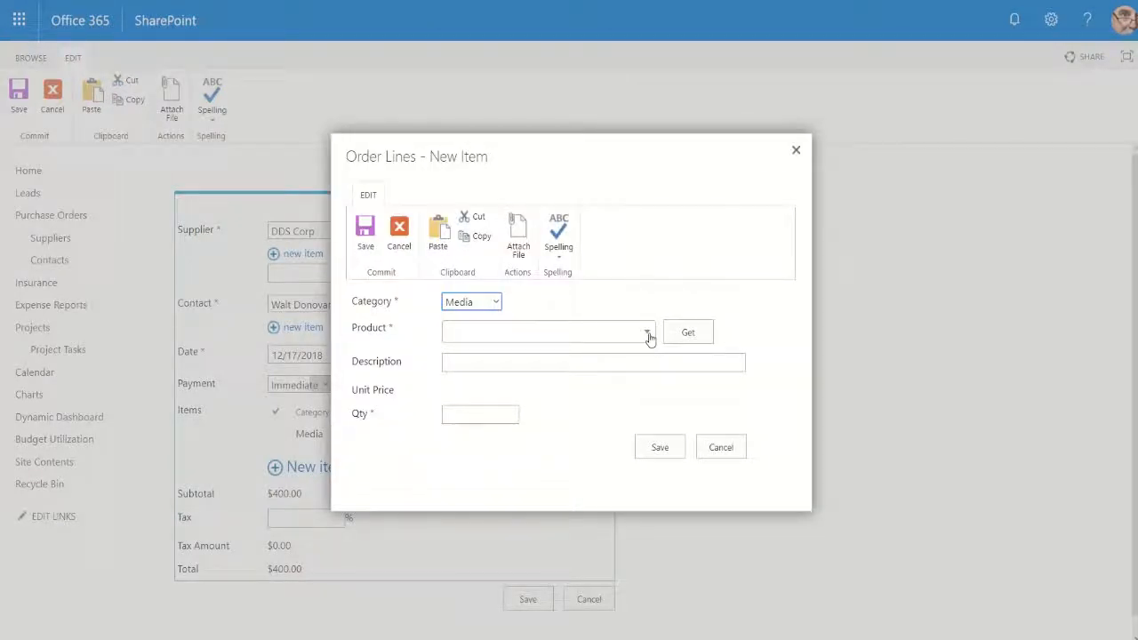
click(647, 333)
click(500, 404)
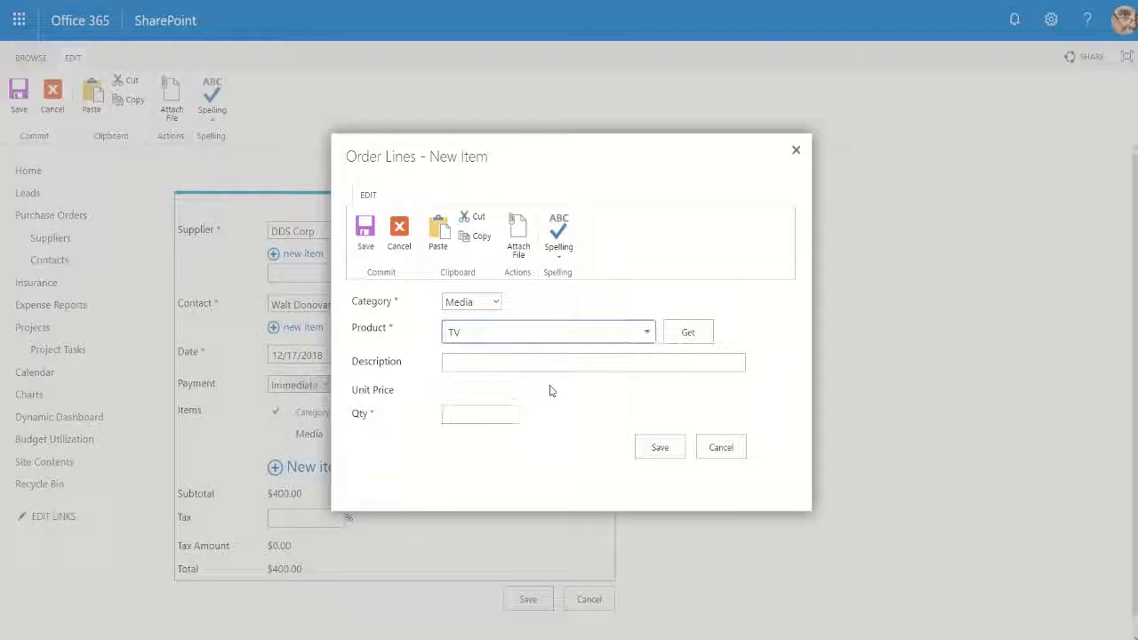
click(681, 333)
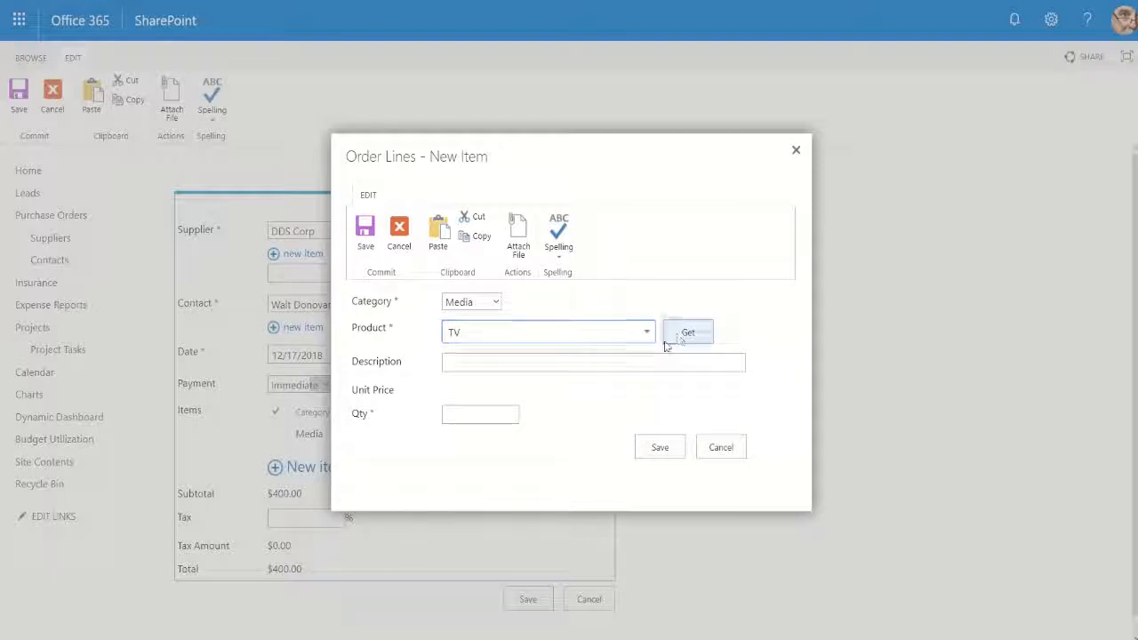
click(460, 429)
click(473, 469)
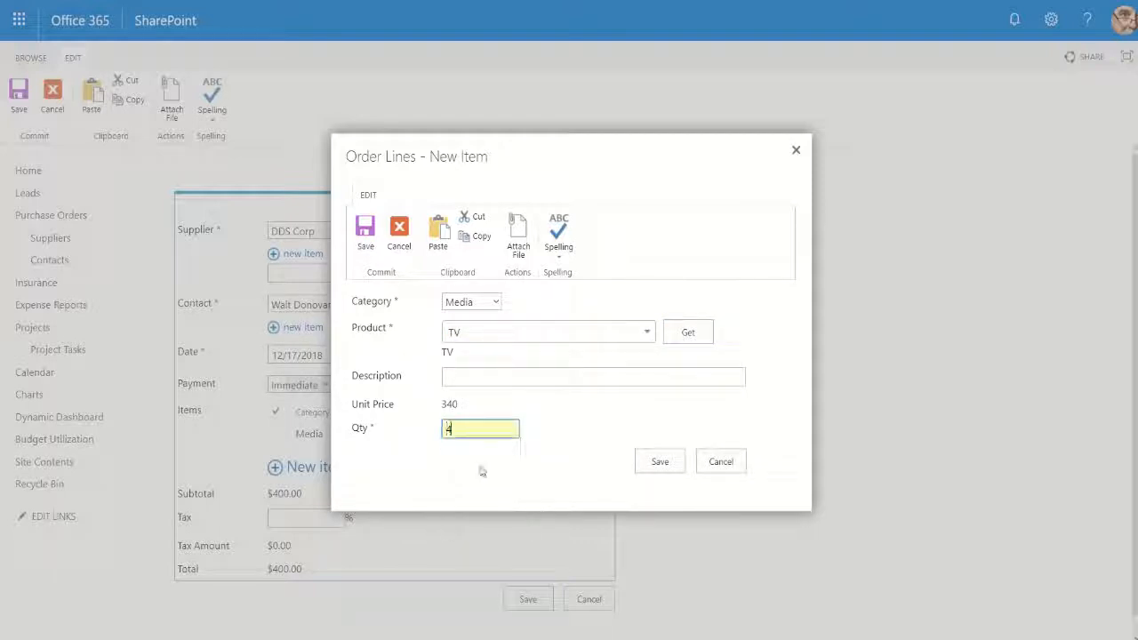
click(660, 463)
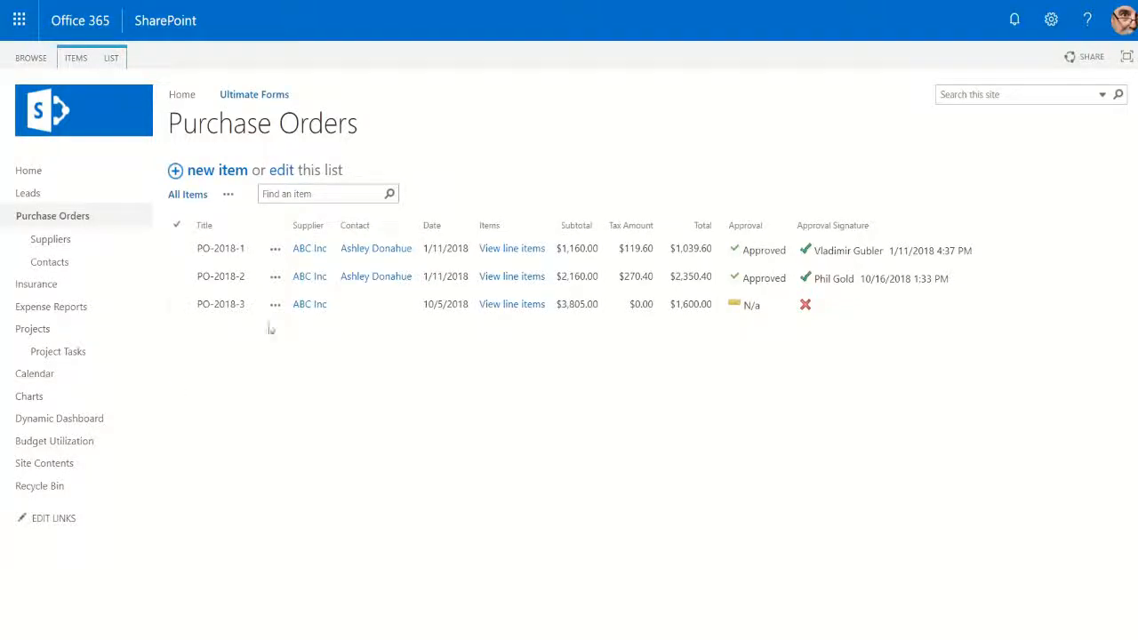
- Open the print preview of the first purchase order in the list and look through the Purchase Order template
click(276, 255)
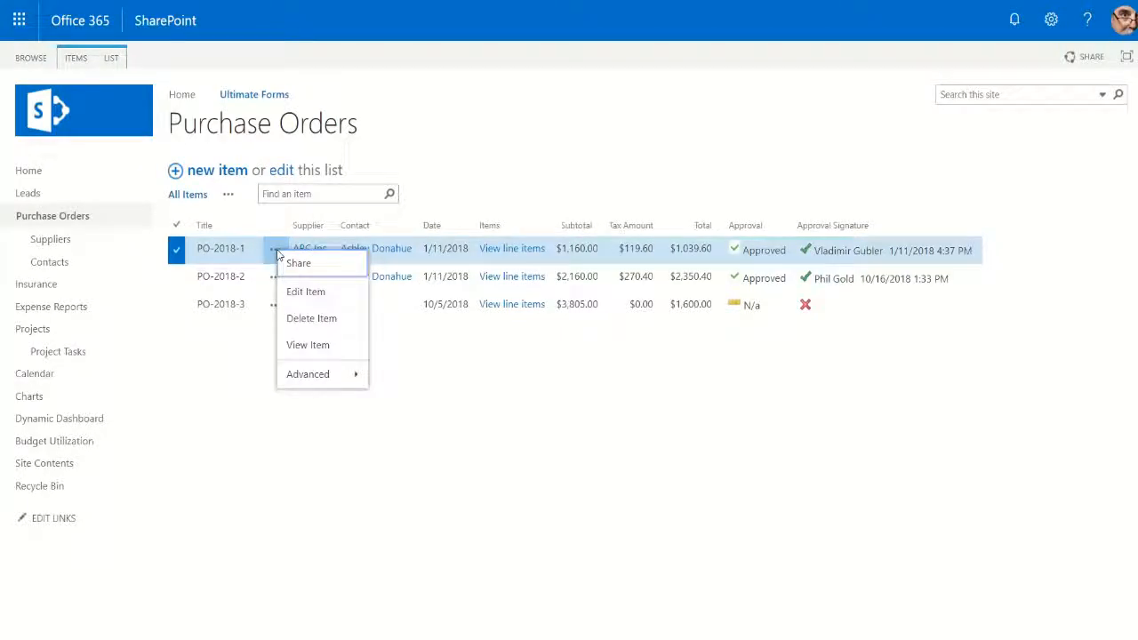
mouse_move(299, 382)
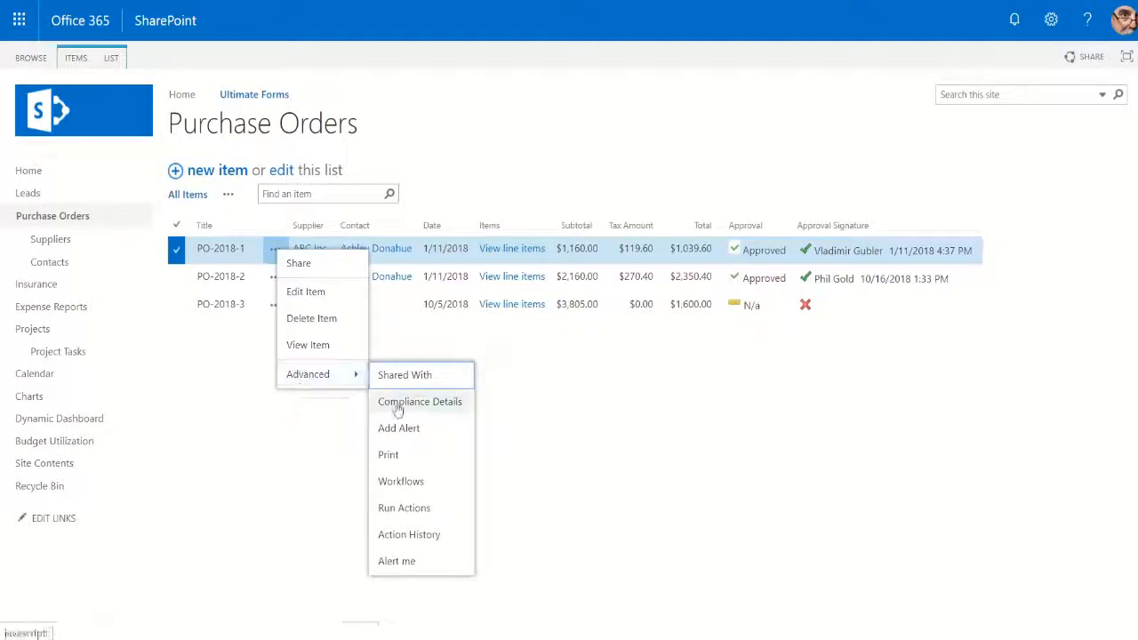
click(392, 457)
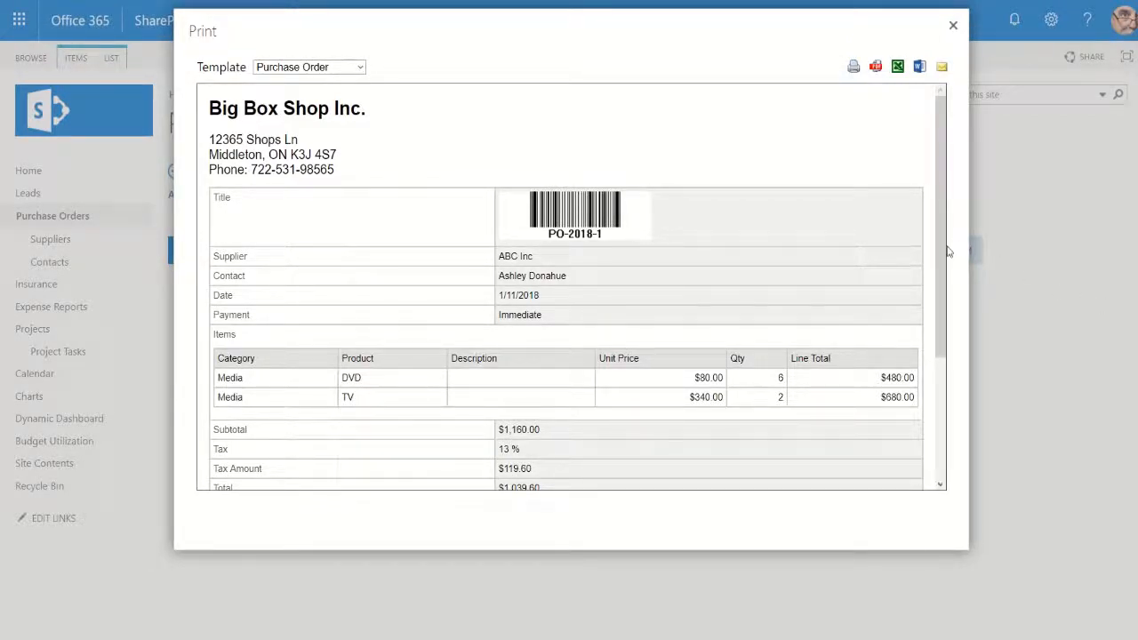
mouse_move(944, 255)
mouse_down()
mouse_move(940, 368)
mouse_move(922, 232)
mouse_up()
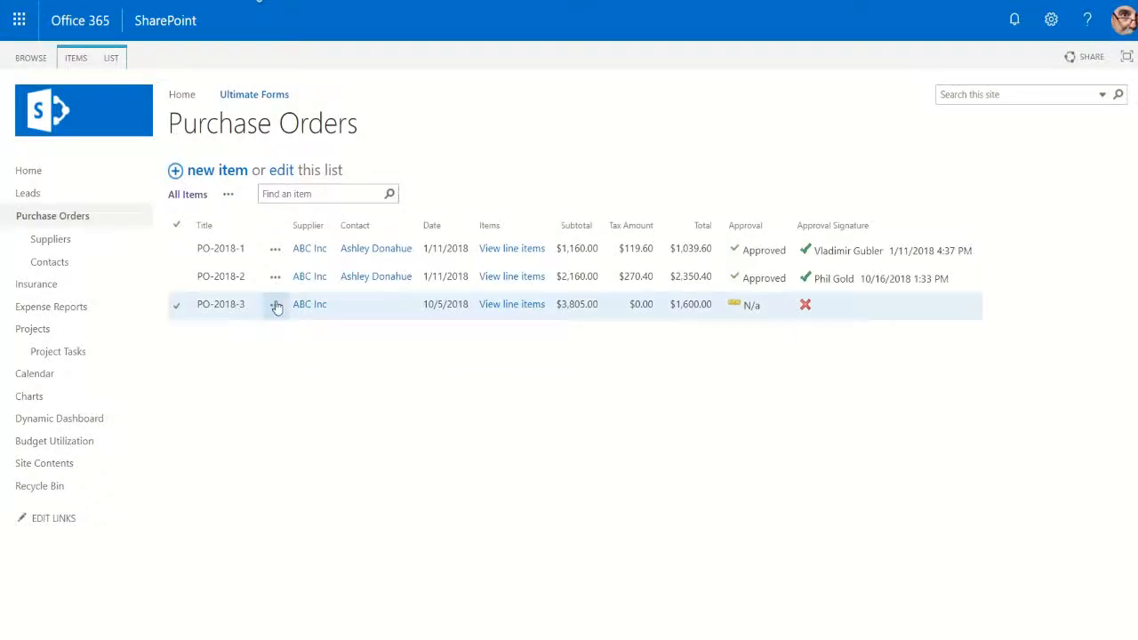
- Open the print view of purchase order PO-2018-3 from its advanced item options
click(276, 307)
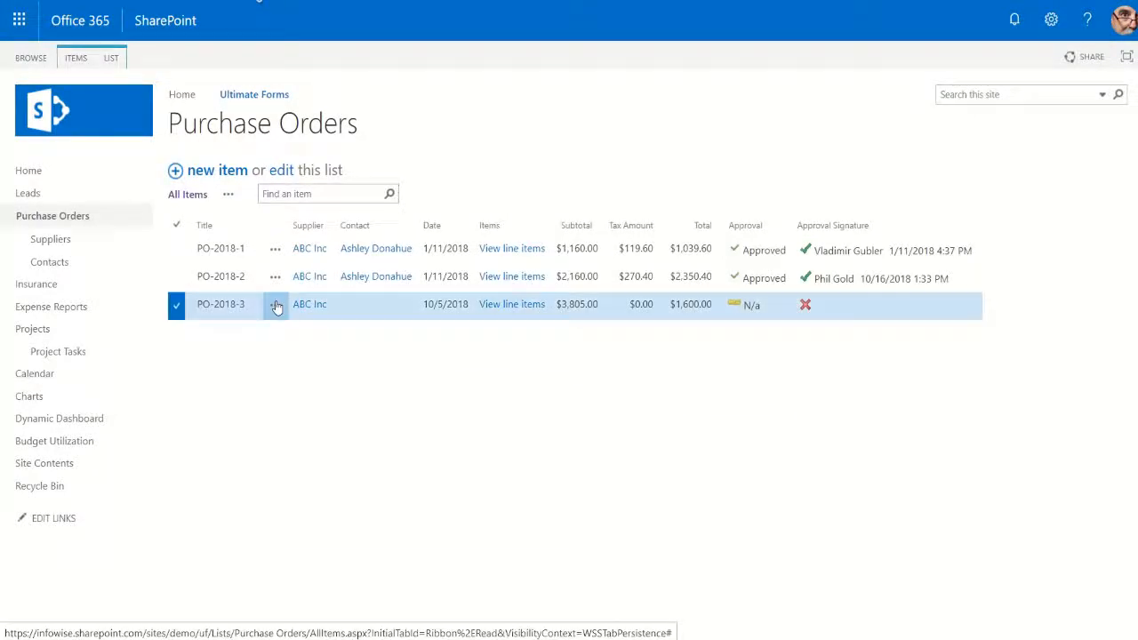
mouse_move(310, 436)
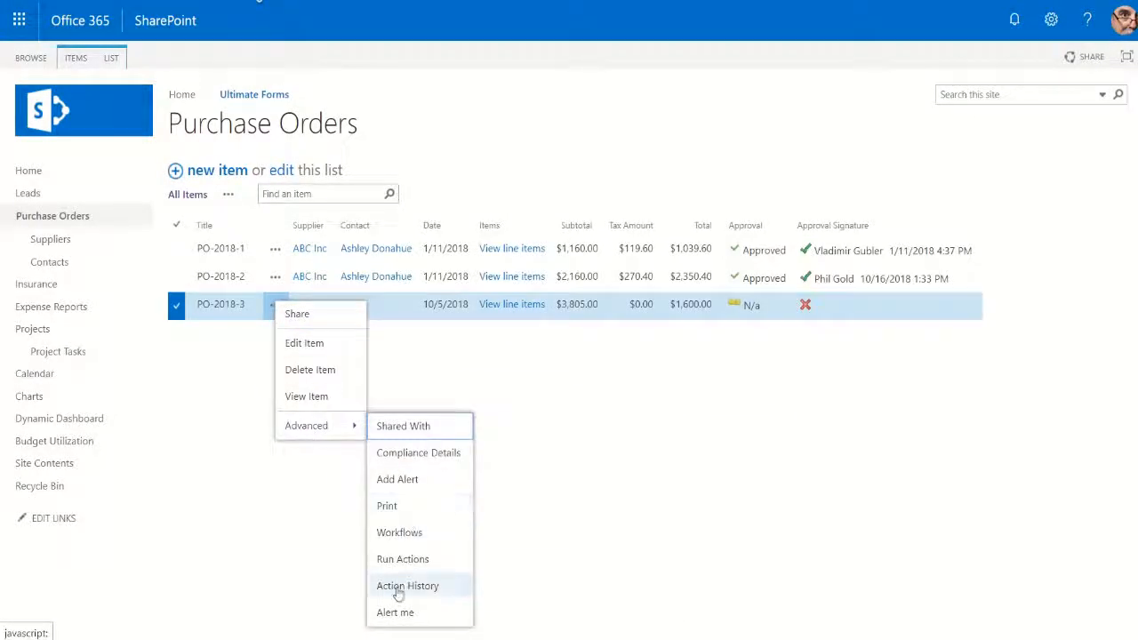
click(391, 506)
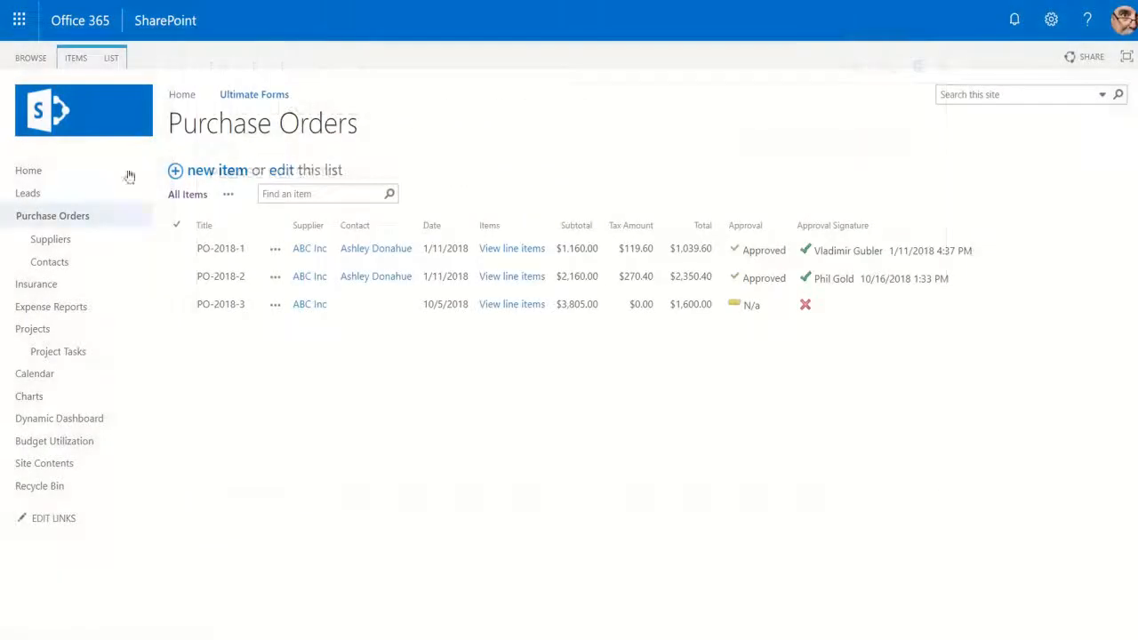
- Open the Tabs and tab permissions design settings of the Purchase Orders list and review the tab permission rules
click(112, 58)
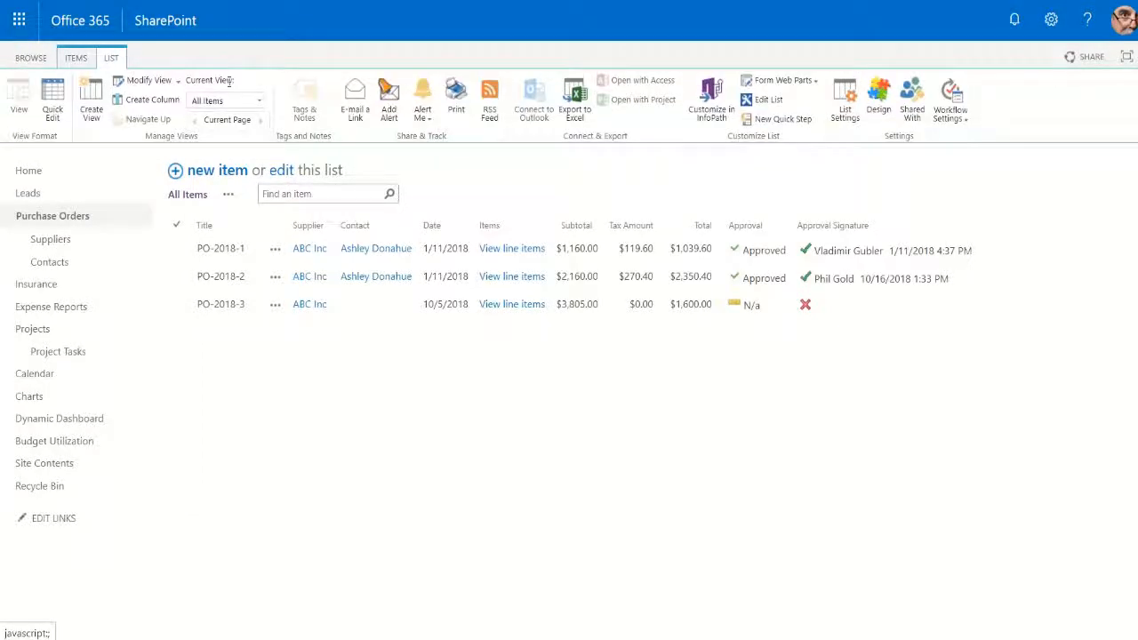
click(880, 92)
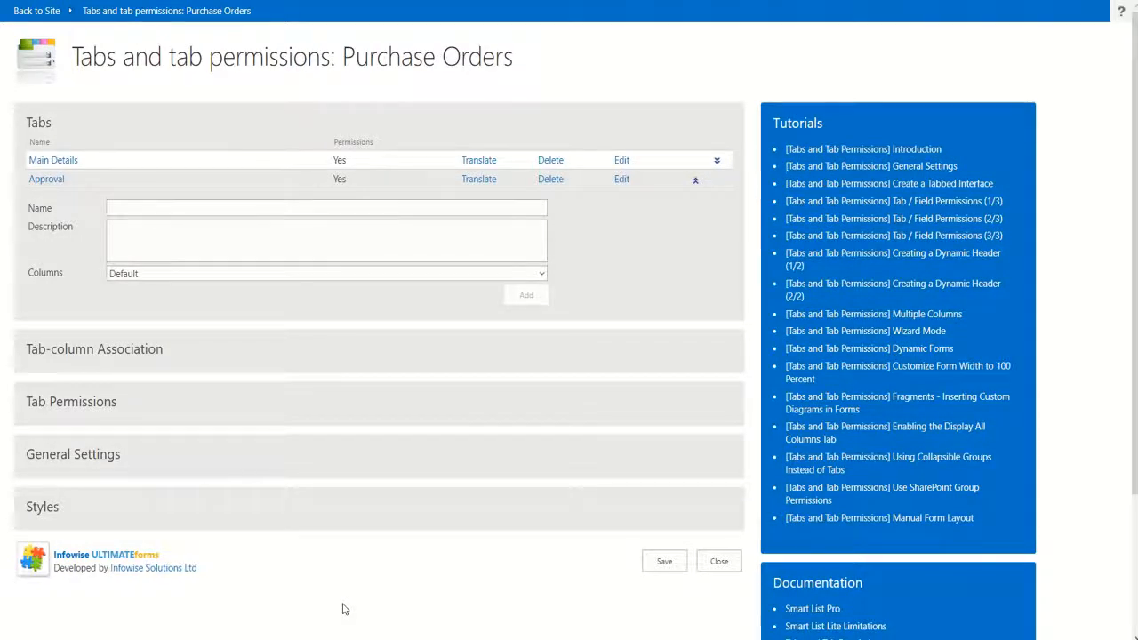
click(67, 405)
scroll(472, 625, down, 3)
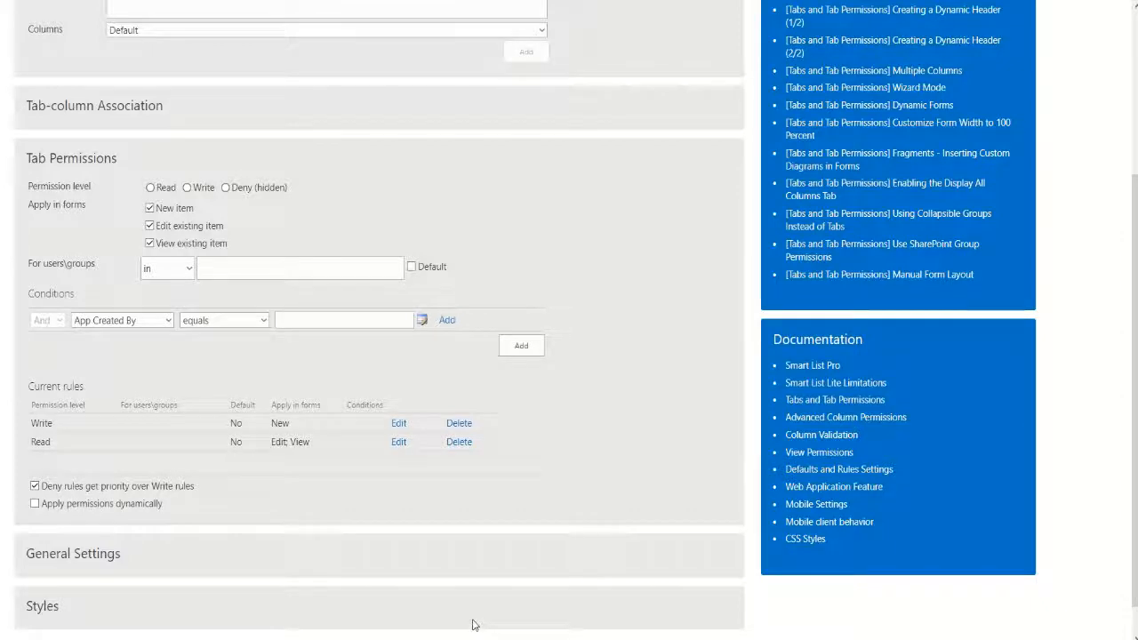
scroll(1118, 369, up, 3)
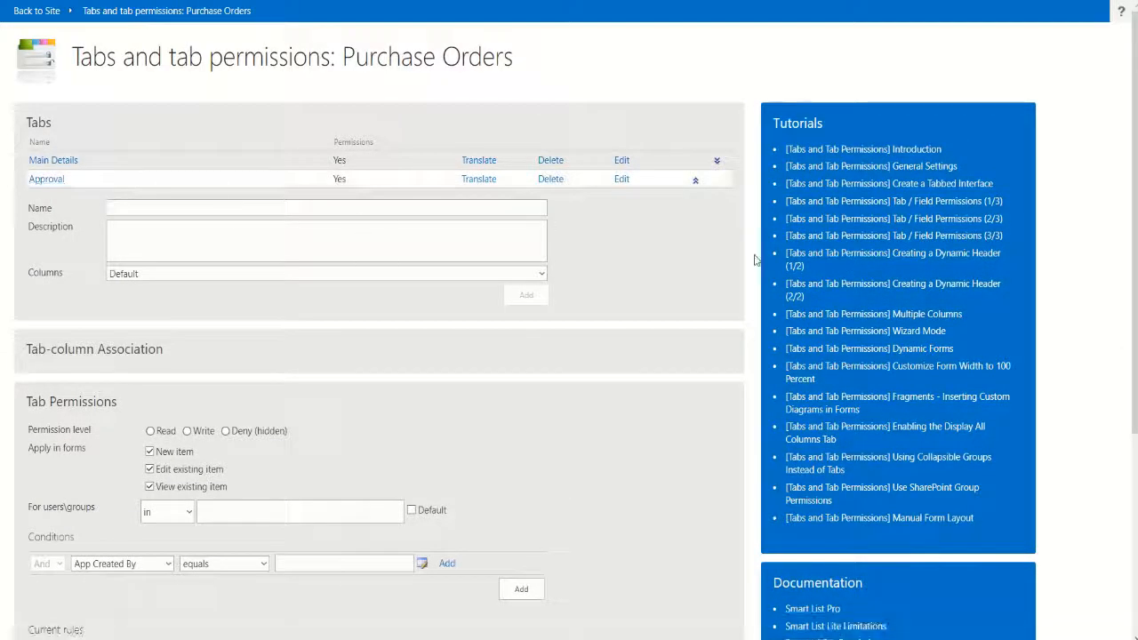
scroll(1073, 263, down, 3)
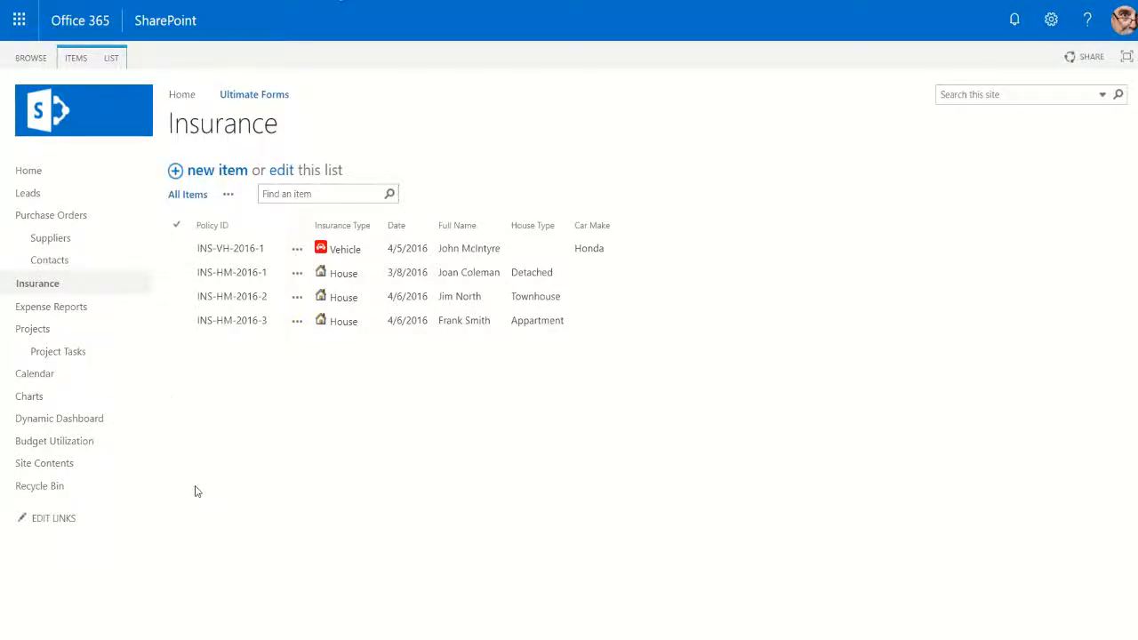
- Try House and Vehicle as the insurance type in a new Insurance item and cancel the form
click(174, 171)
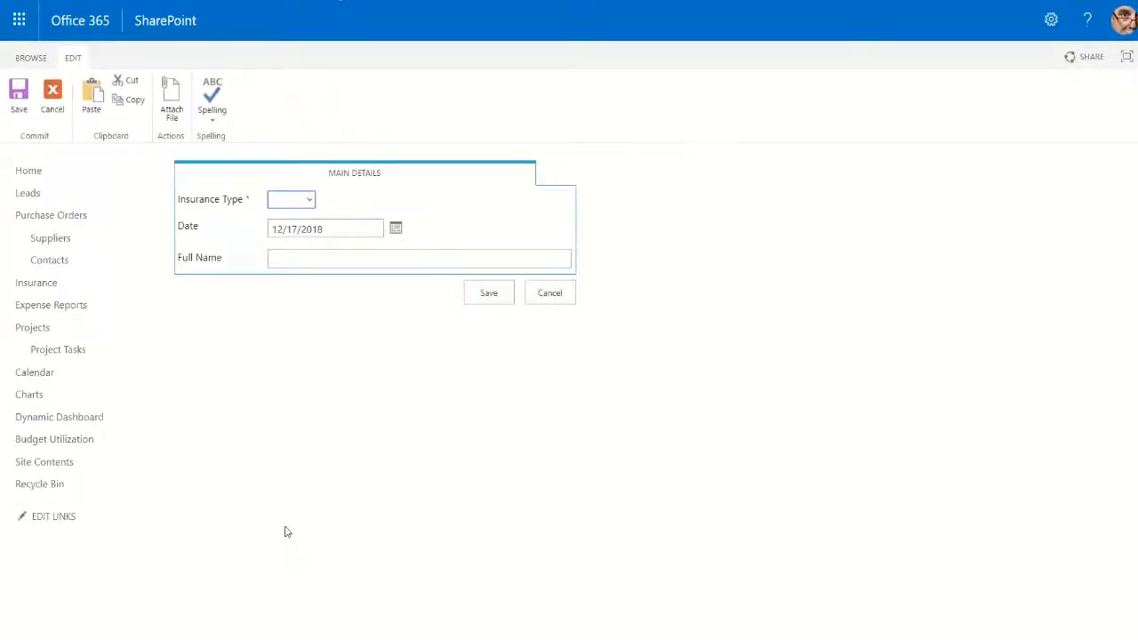
click(311, 200)
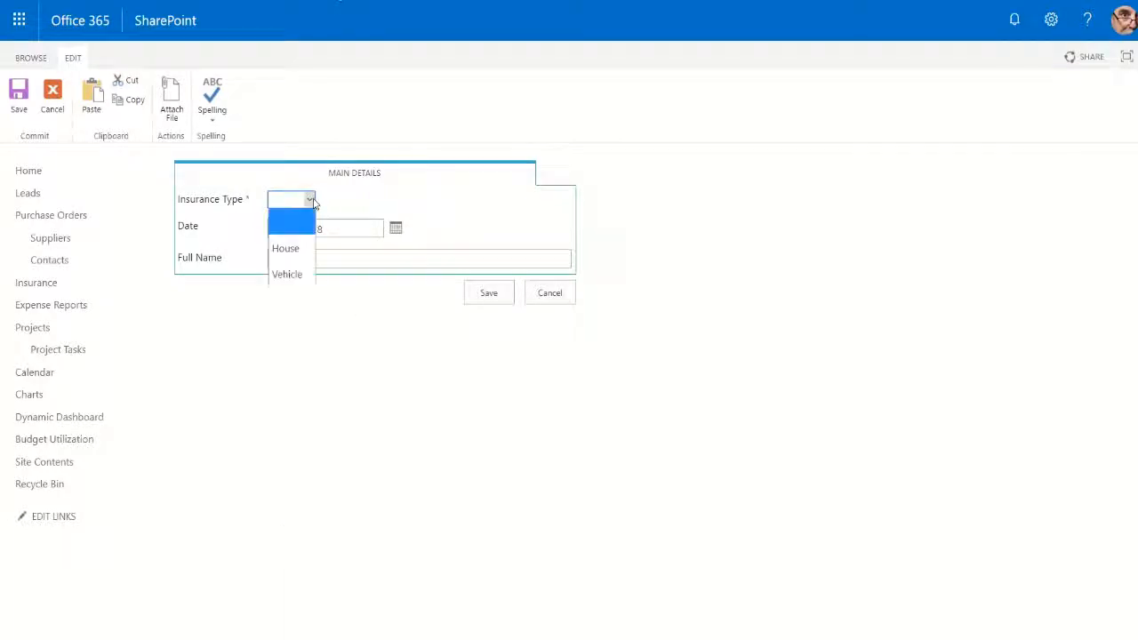
click(292, 245)
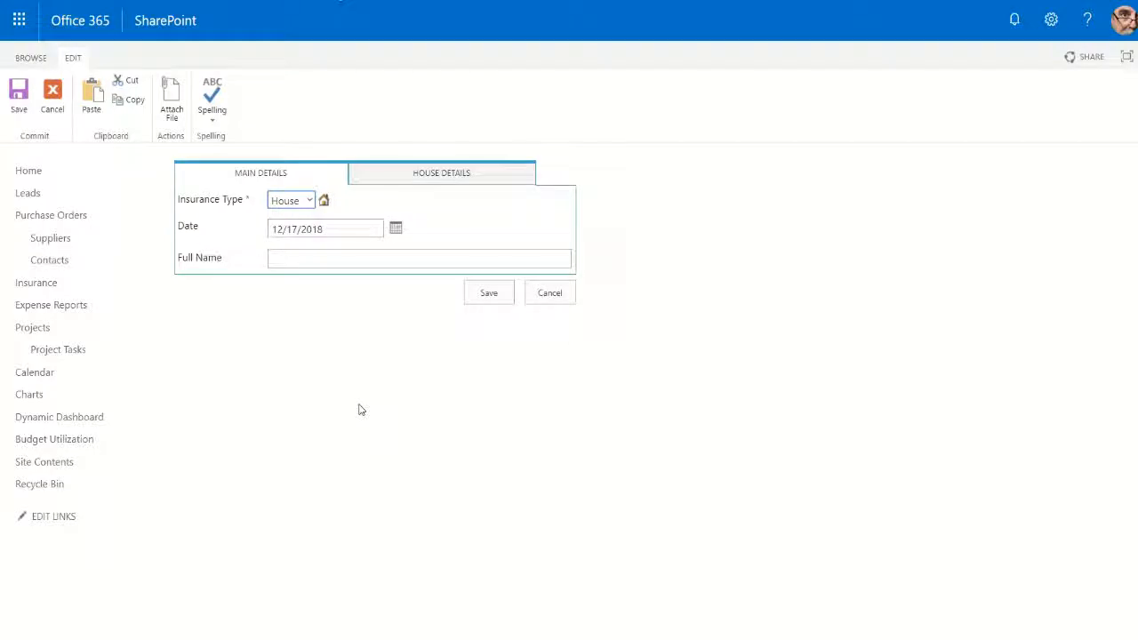
click(302, 200)
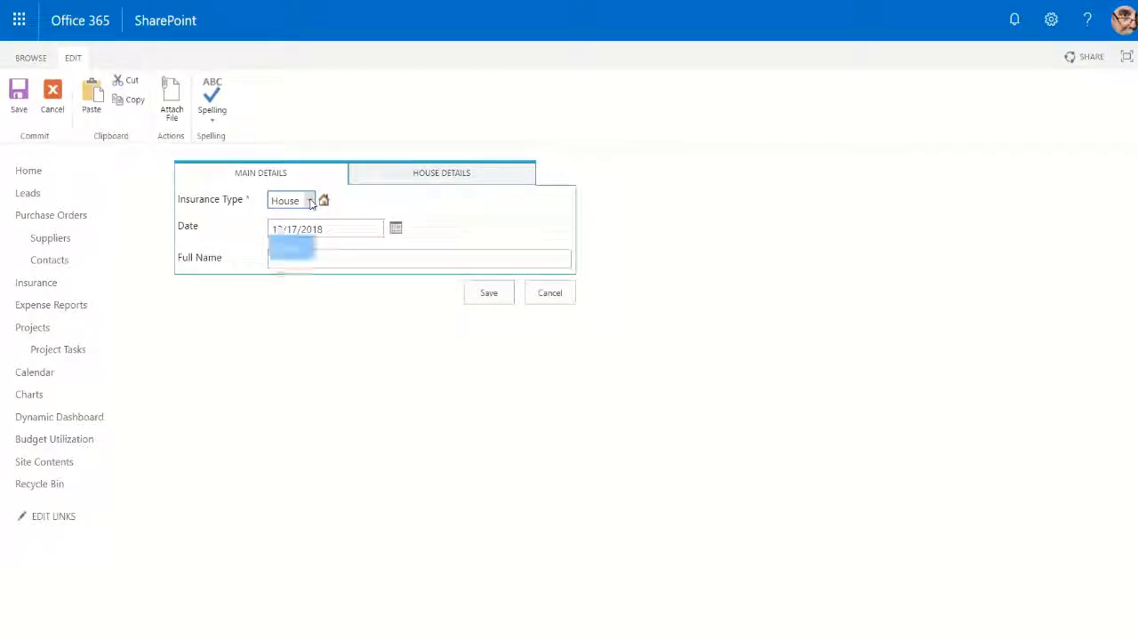
click(290, 272)
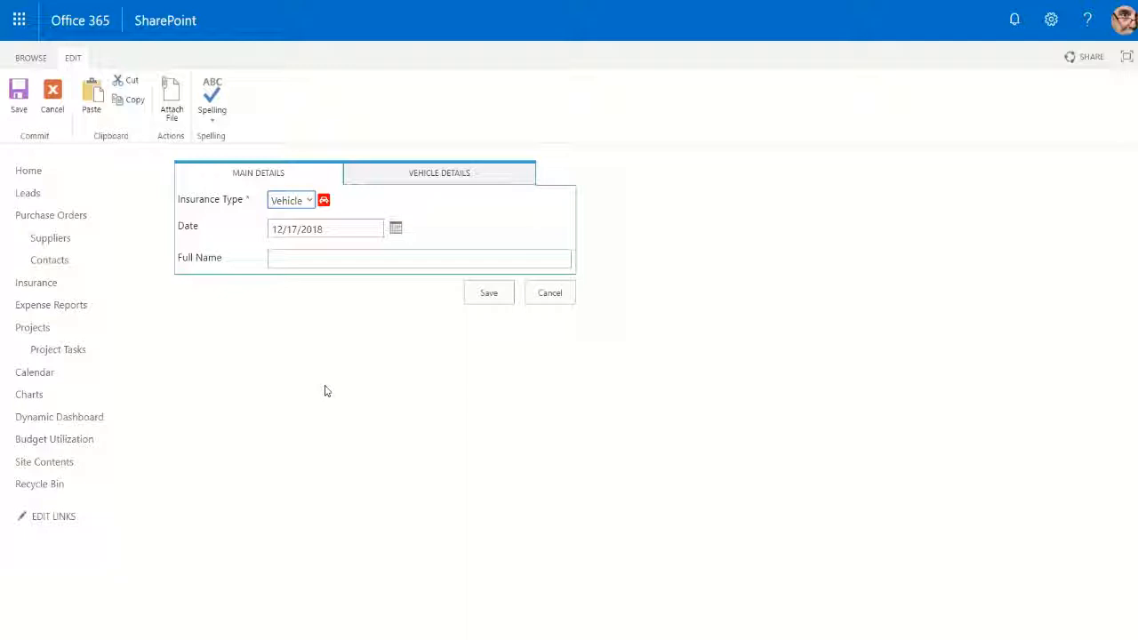
click(555, 295)
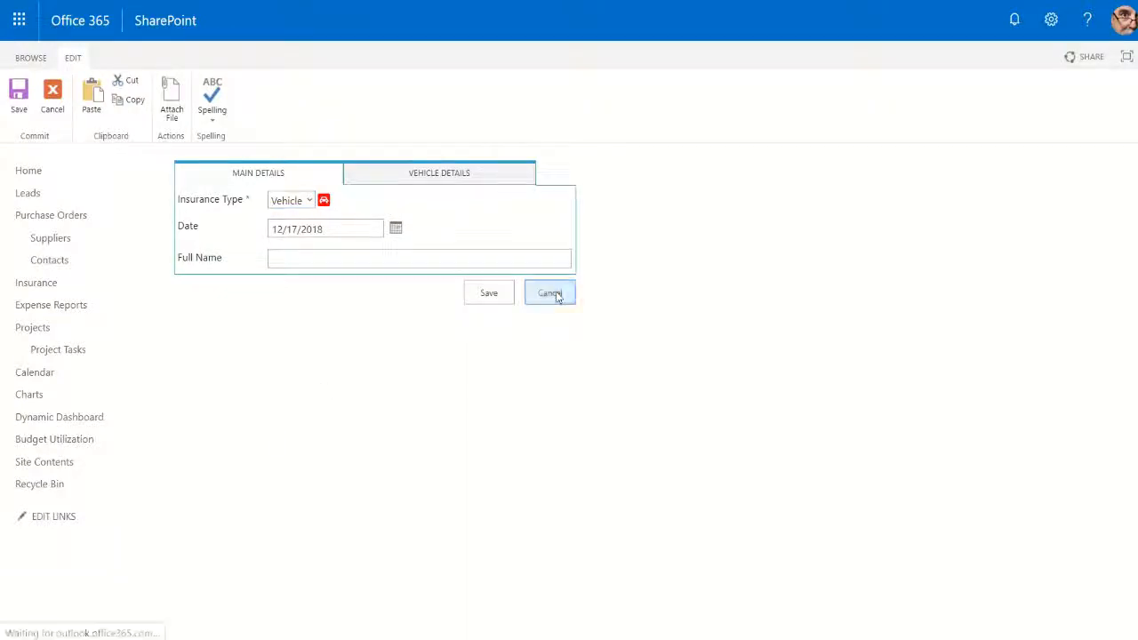
- Open the Tabs and tab permissions design settings of the Insurance list and review the permission rules of the House Details tab
click(111, 59)
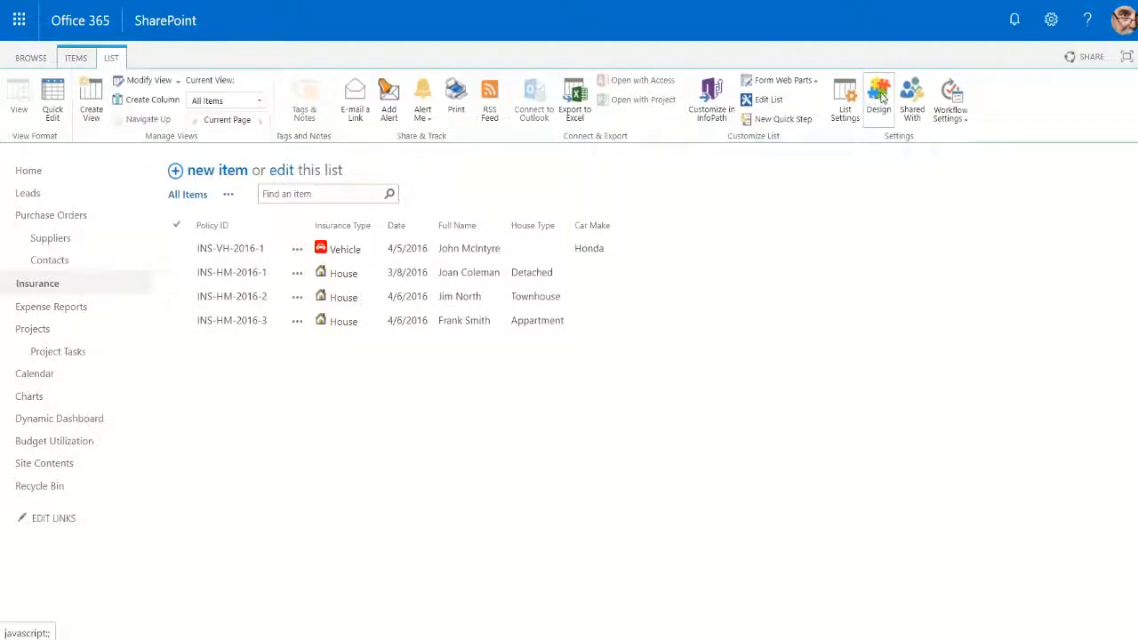
click(879, 96)
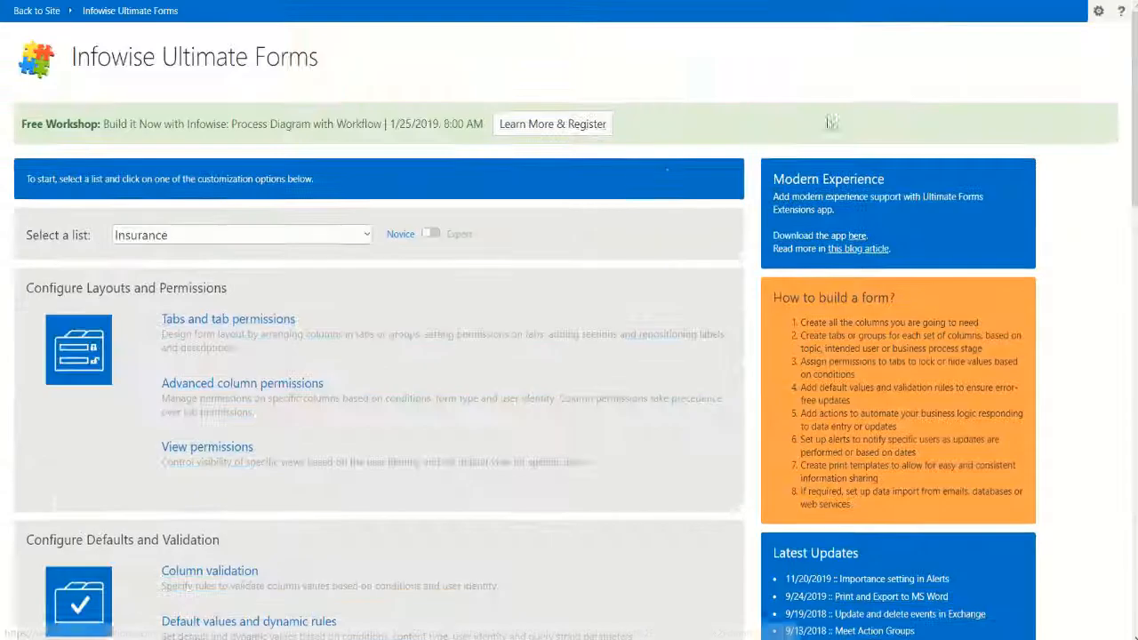
click(190, 320)
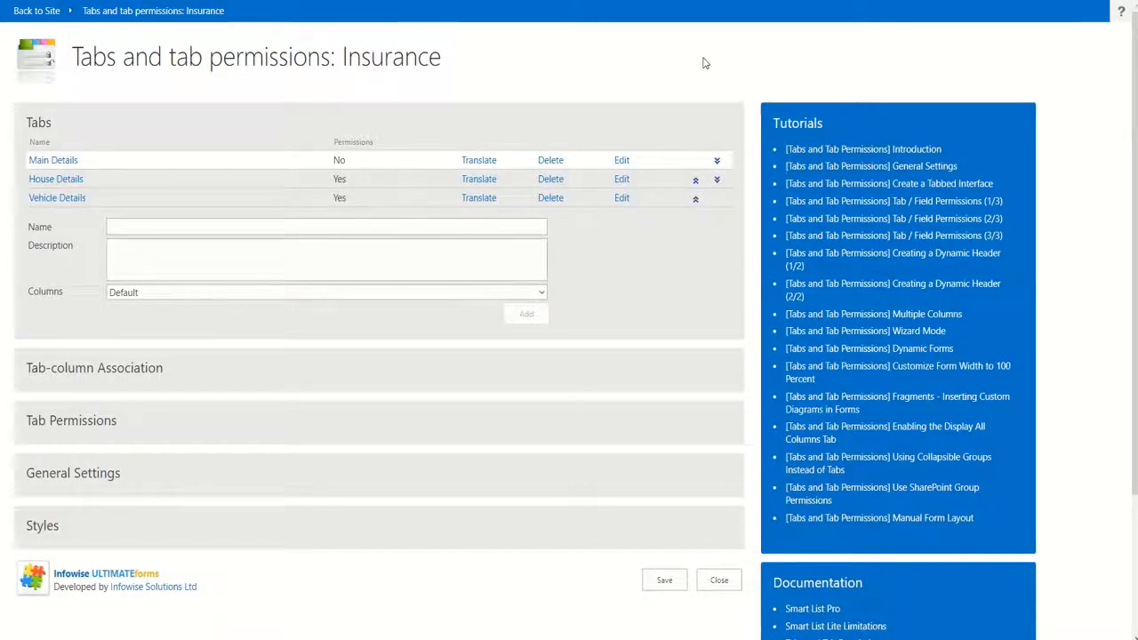
click(61, 431)
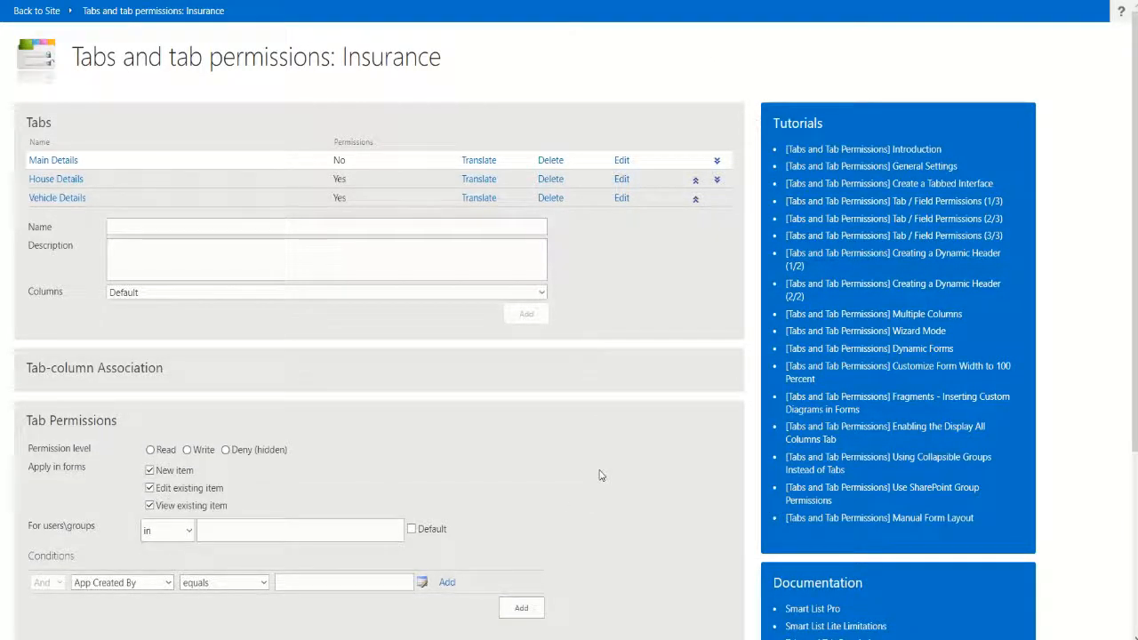
click(38, 179)
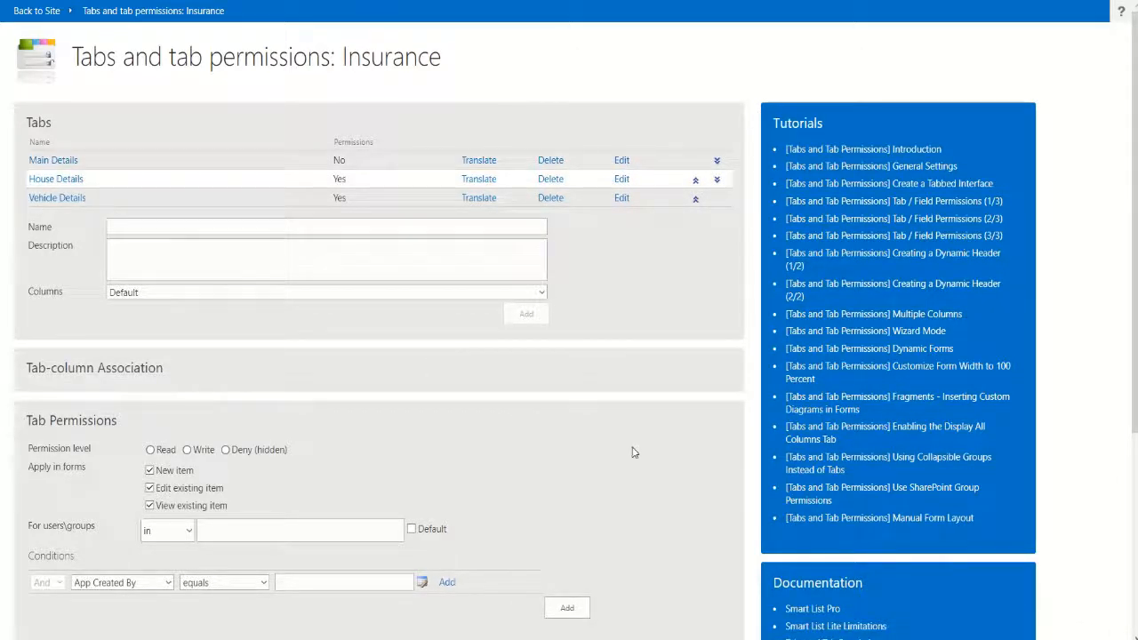
scroll(639, 453, down, 3)
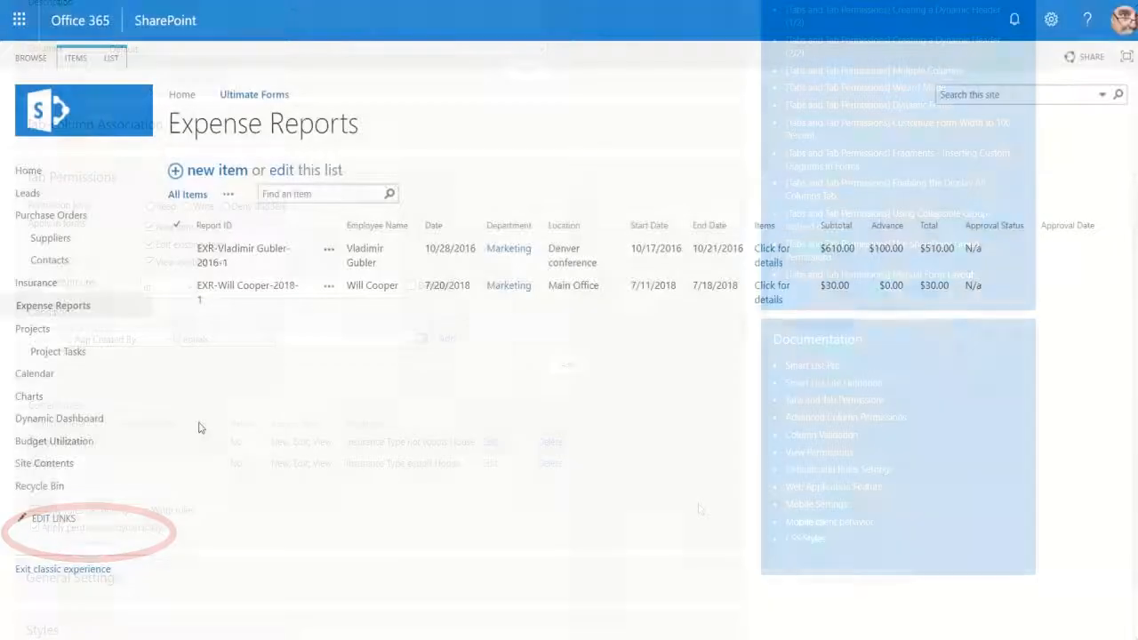
- Start a new expense report and look through its form down to the totals section
click(177, 171)
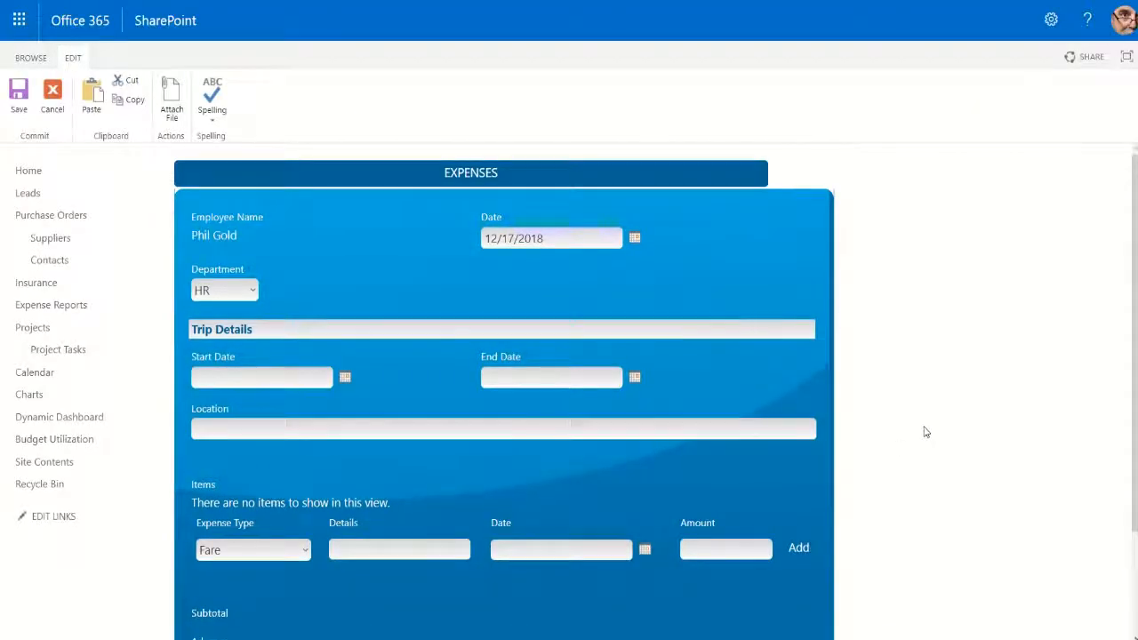
scroll(922, 432, down, 3)
scroll(923, 432, up, 1)
scroll(925, 432, up, 1)
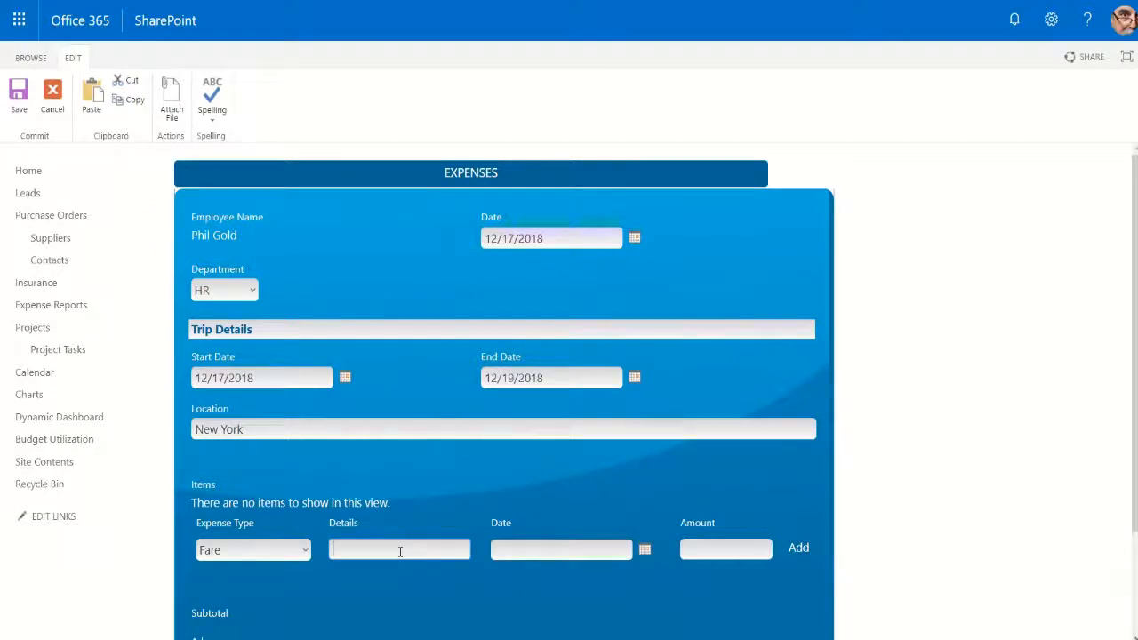
- Fill in a Fare expense item with details "fare", date 12/17/2018 and amount 200
text(fare)
click(562, 548)
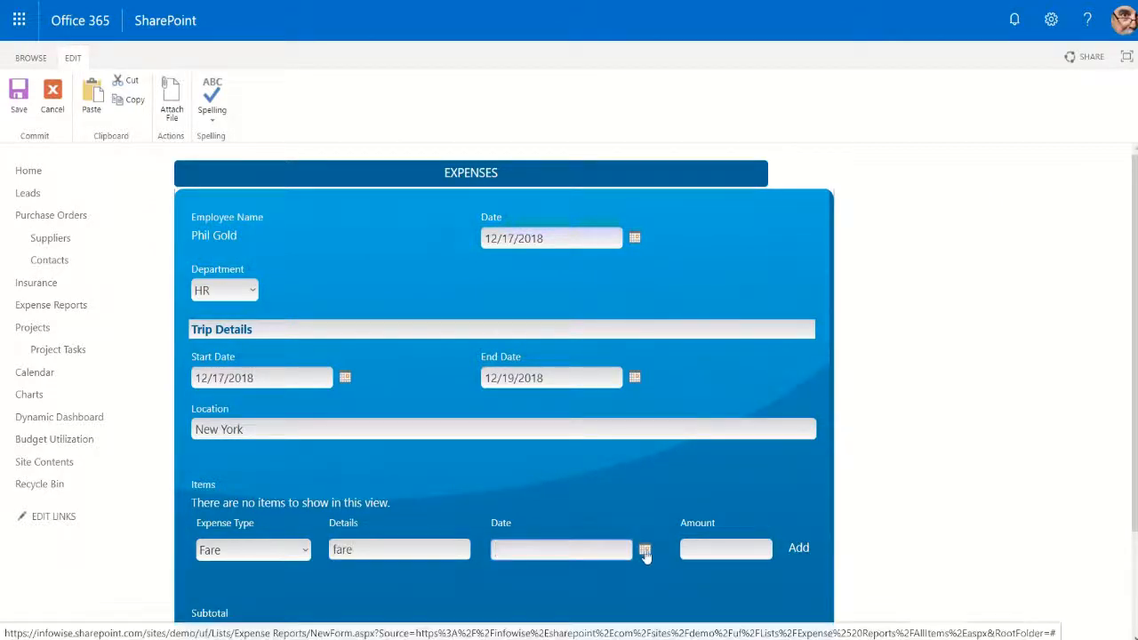
click(645, 553)
scroll(540, 608, down, 1)
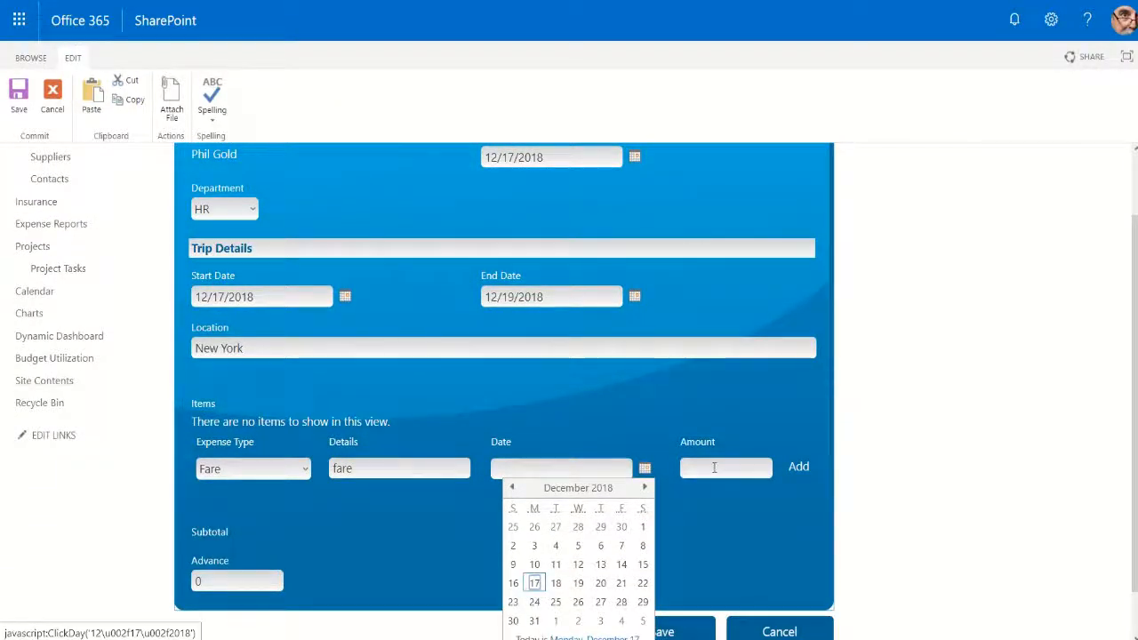
click(534, 582)
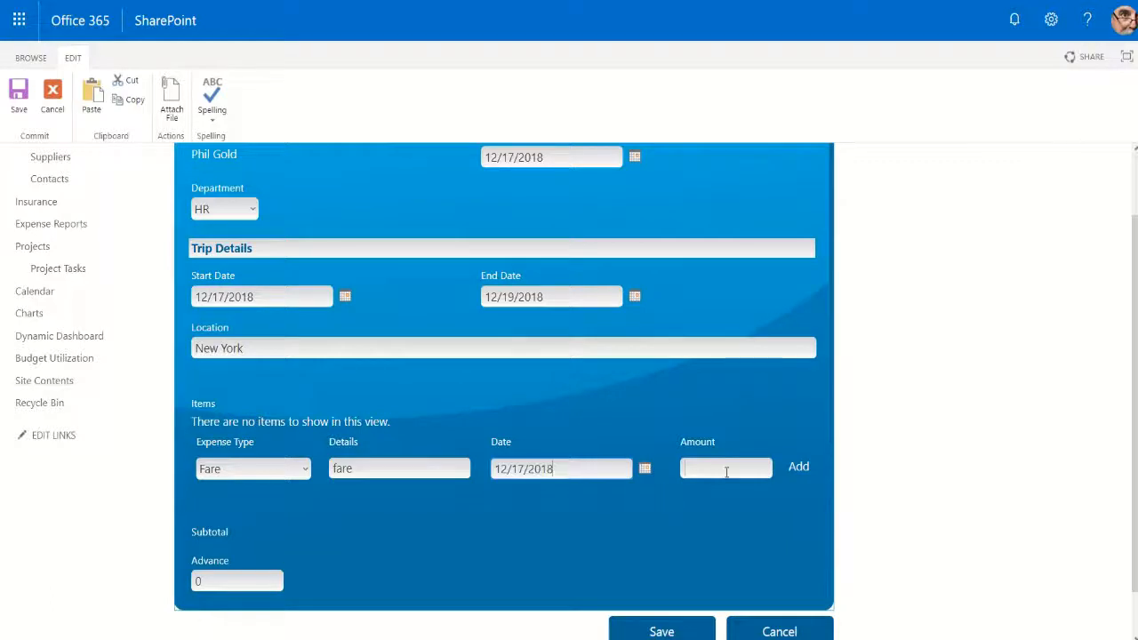
click(727, 472)
text(200)
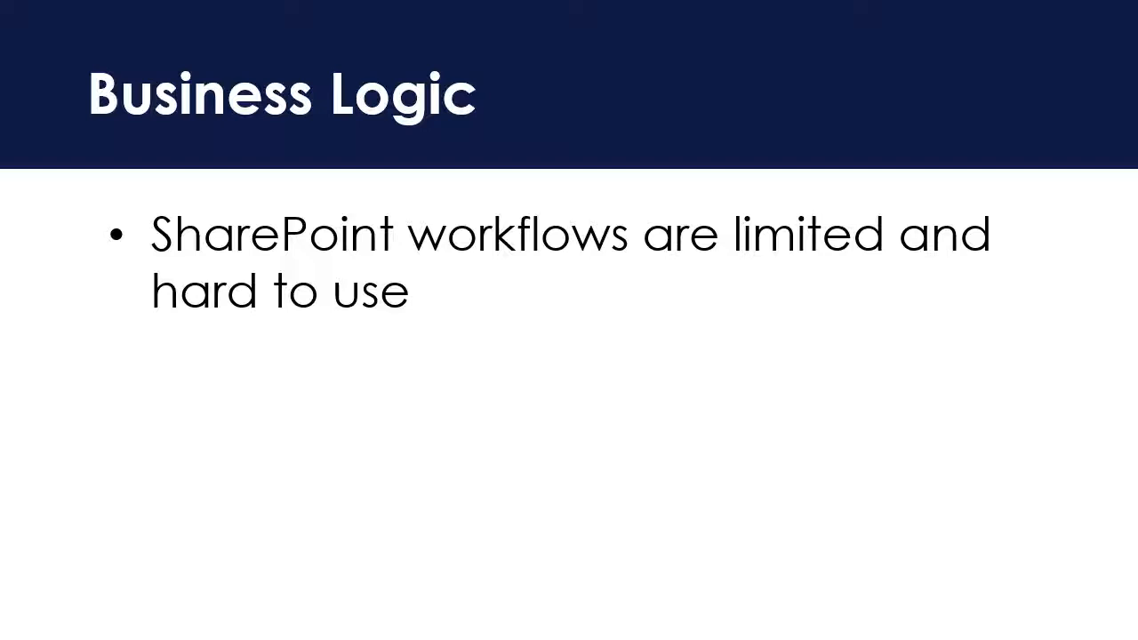
key(Right)
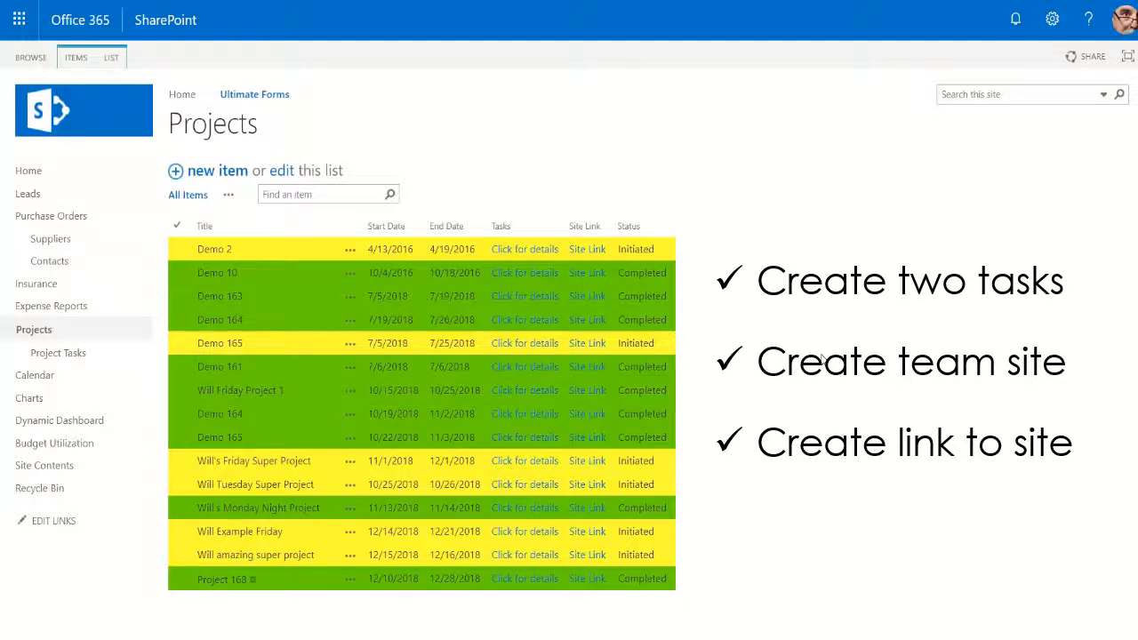
- Create a project titled "Project 169" with start date 12/10/2018 and end date 12/28/2018, and save it
click(176, 175)
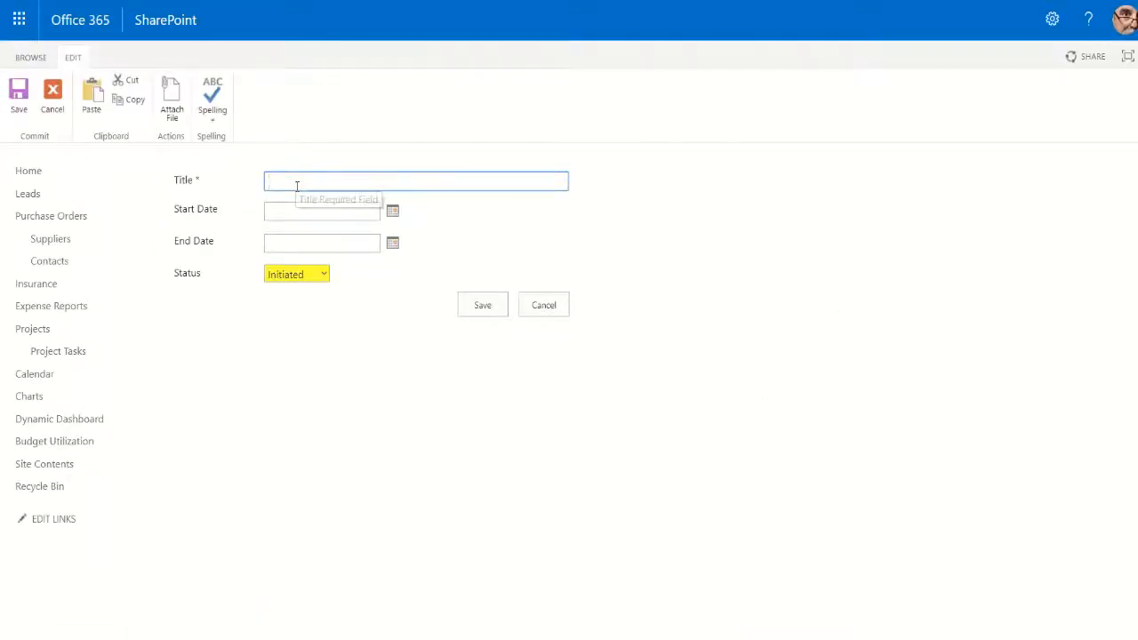
text(Project 1)
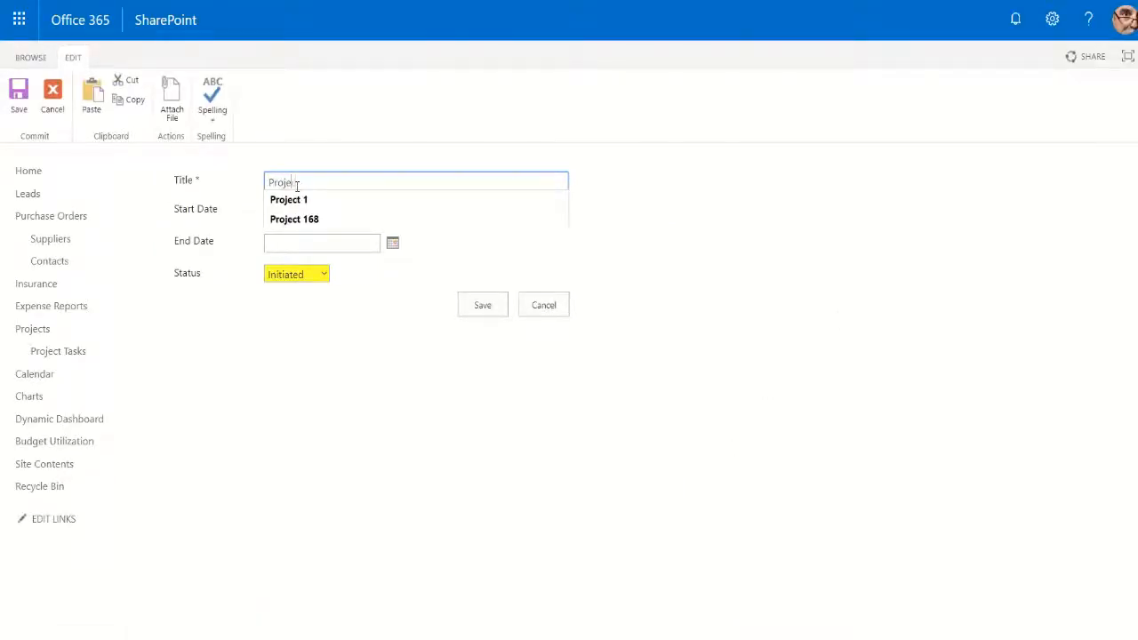
text(69)
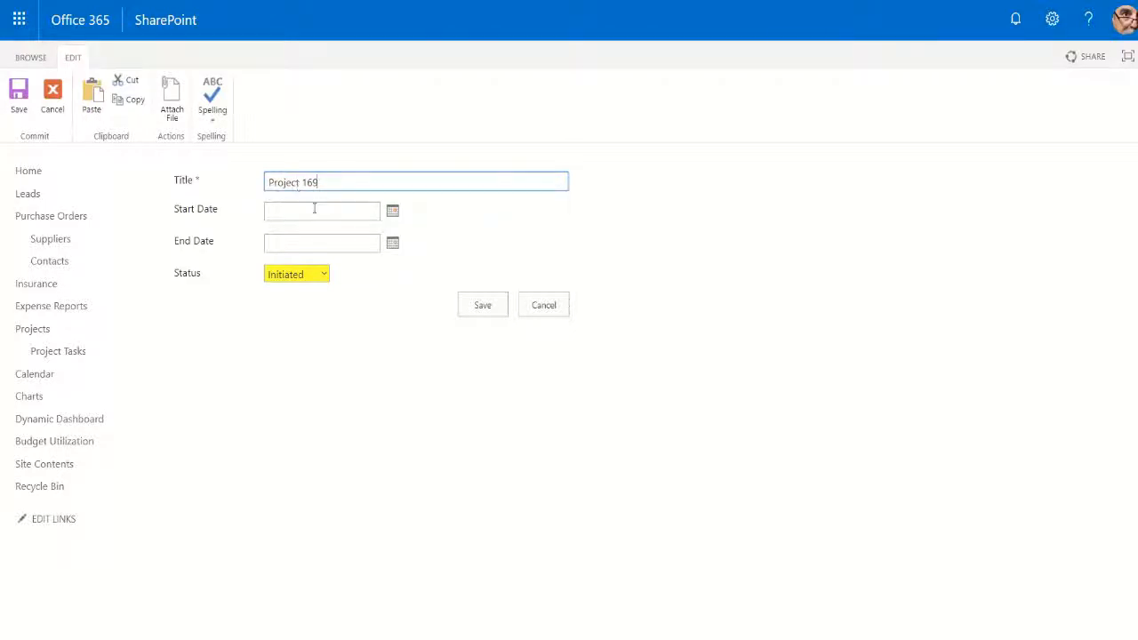
click(314, 208)
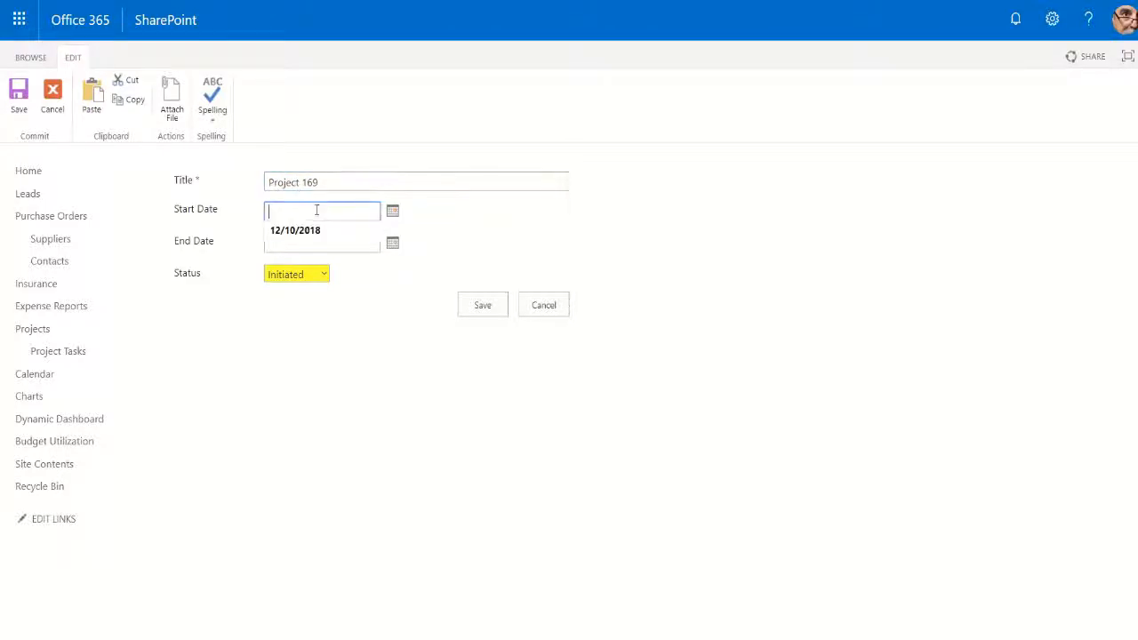
click(313, 235)
click(302, 237)
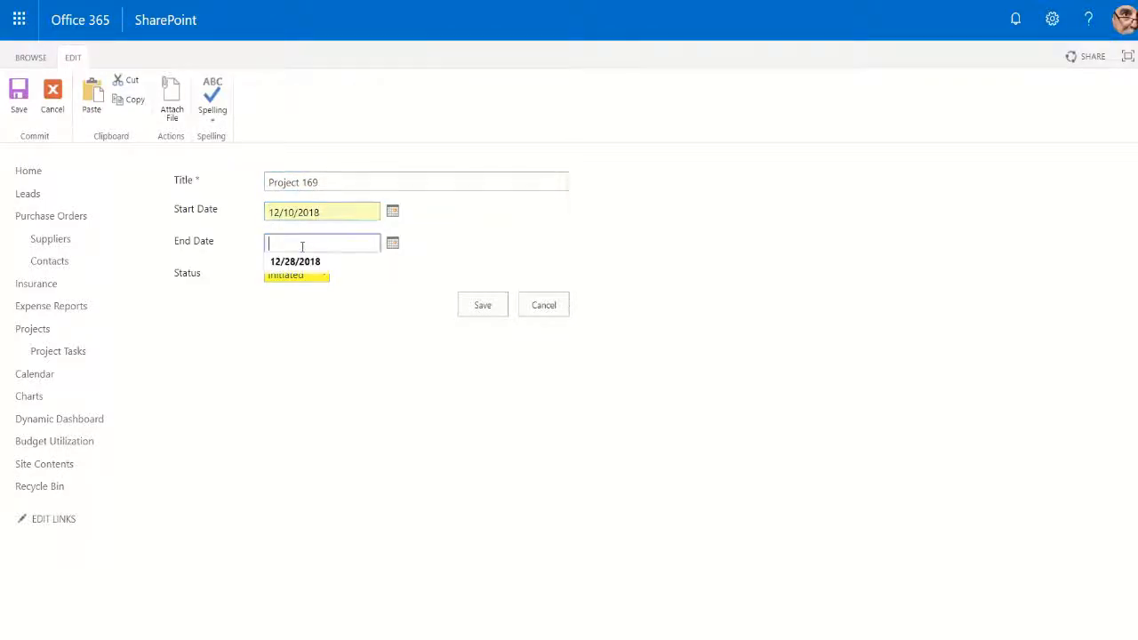
click(363, 258)
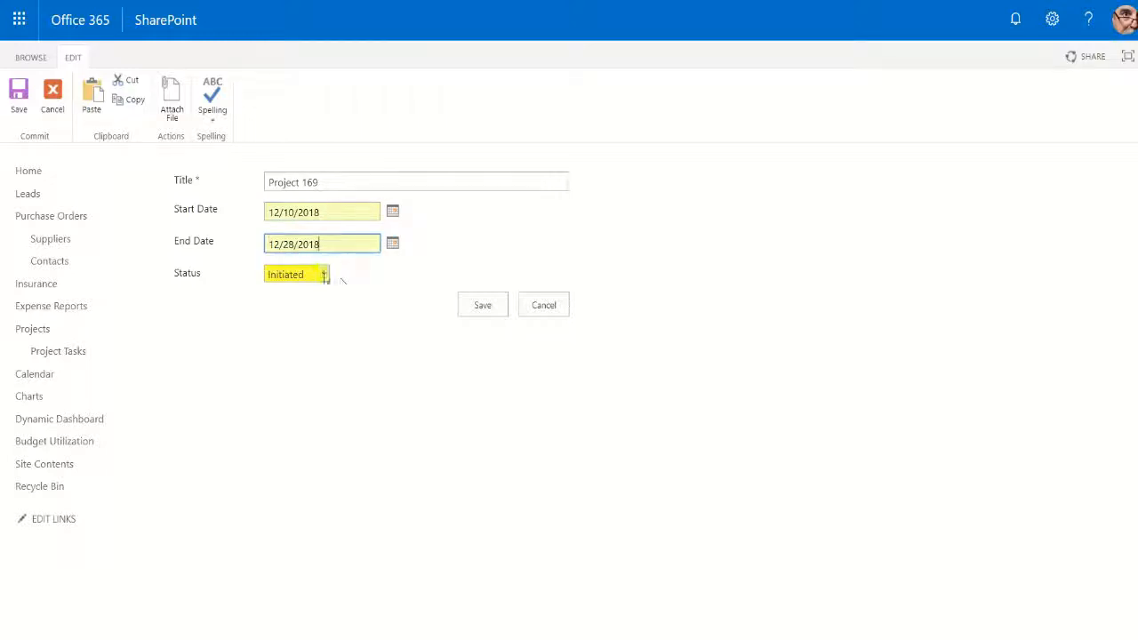
click(485, 307)
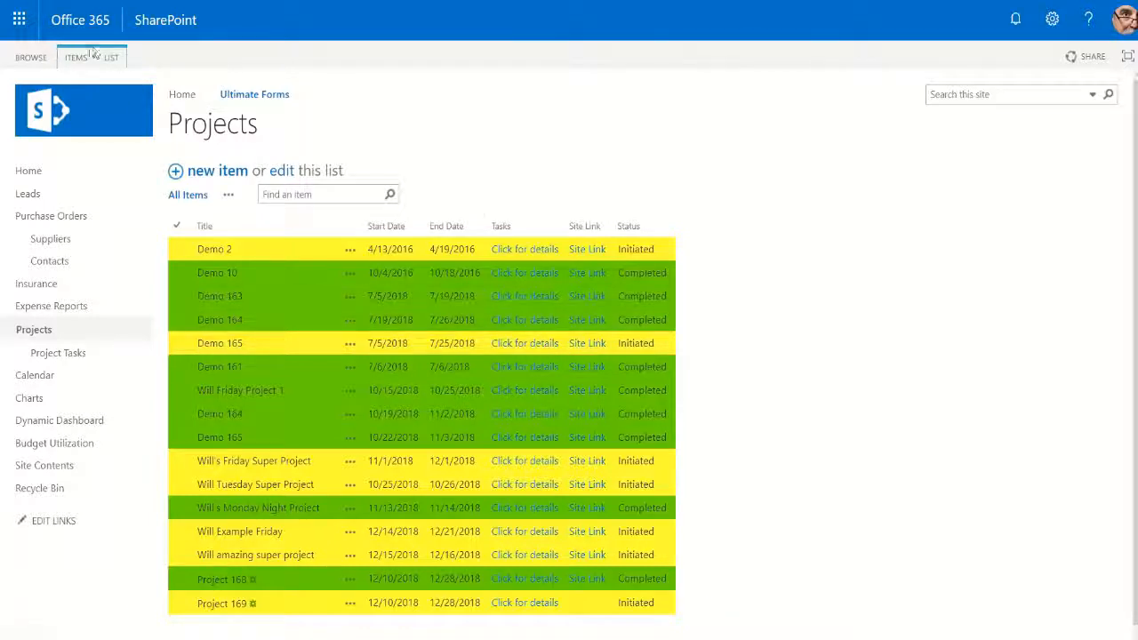
- Review the details and tasks of Project 169, and open the project's site link
click(177, 604)
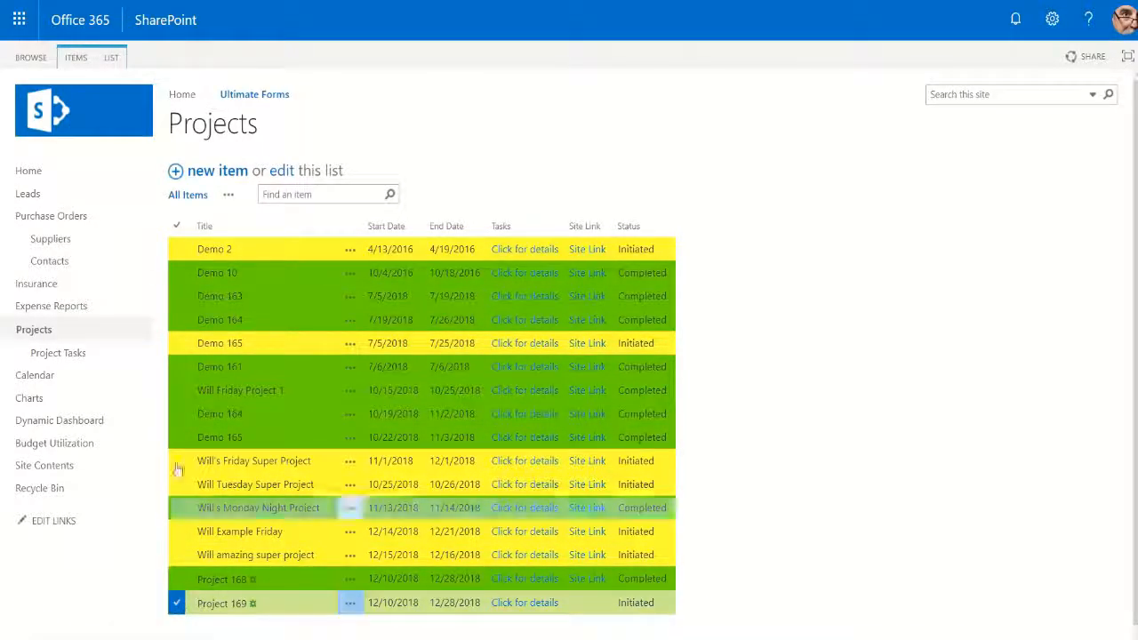
click(78, 60)
click(94, 96)
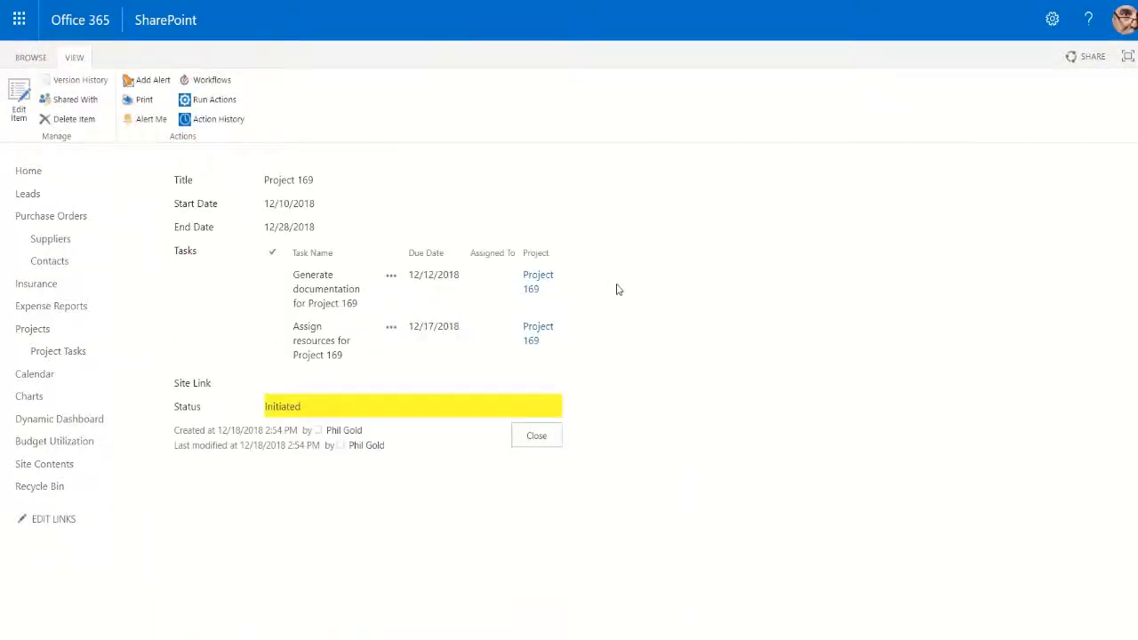
click(536, 440)
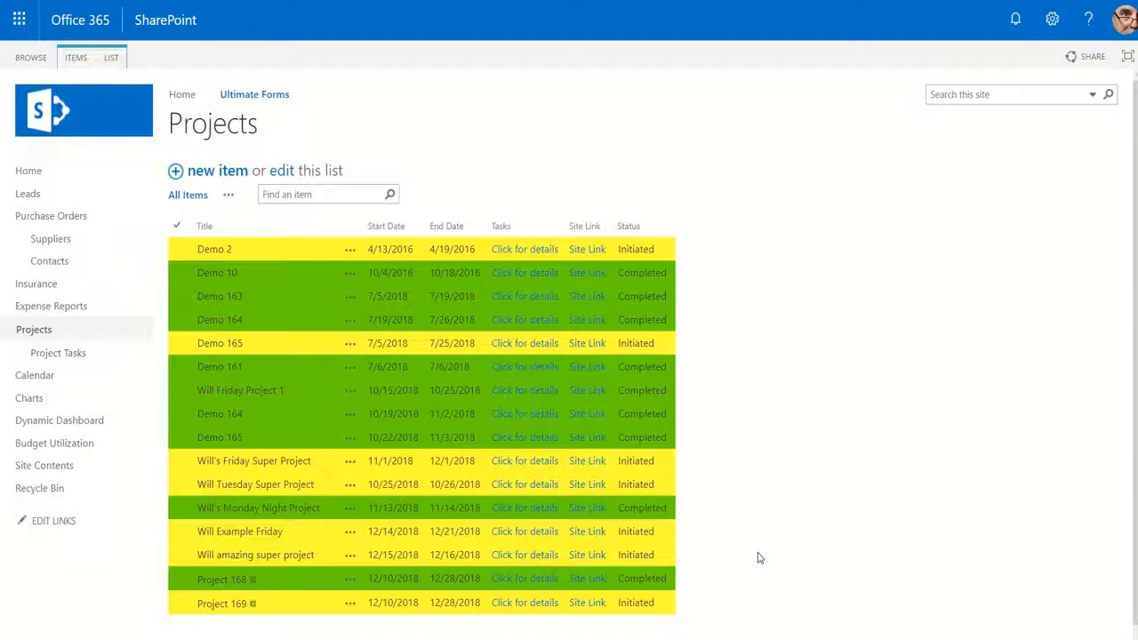
click(577, 610)
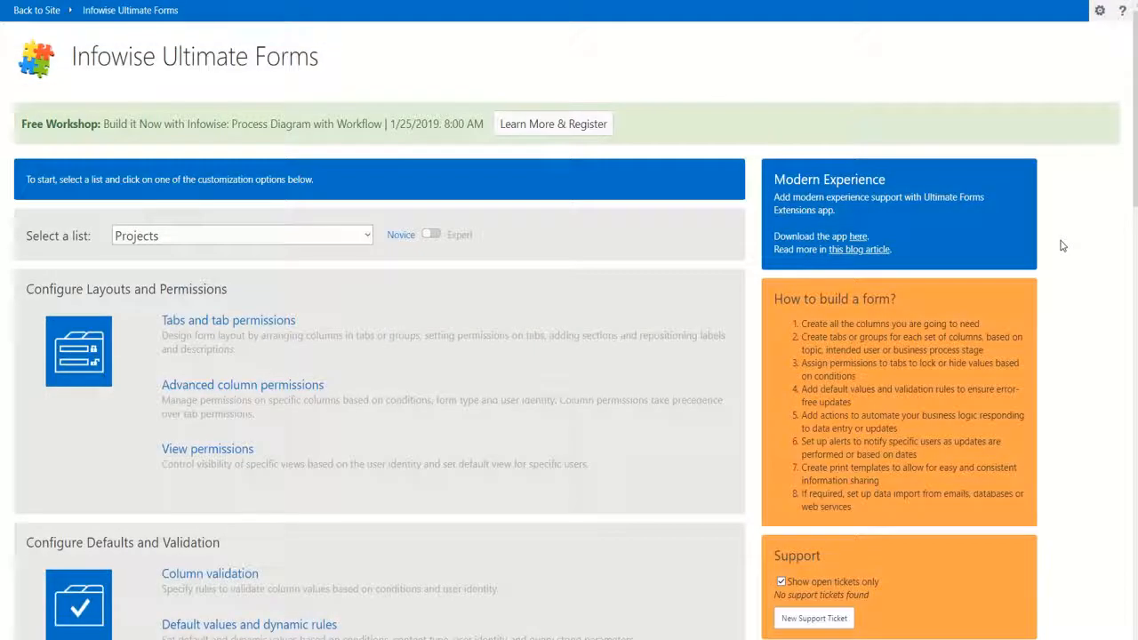
- Open the Actions settings of the Projects list and look through the available action types
scroll(1061, 246, down, 5)
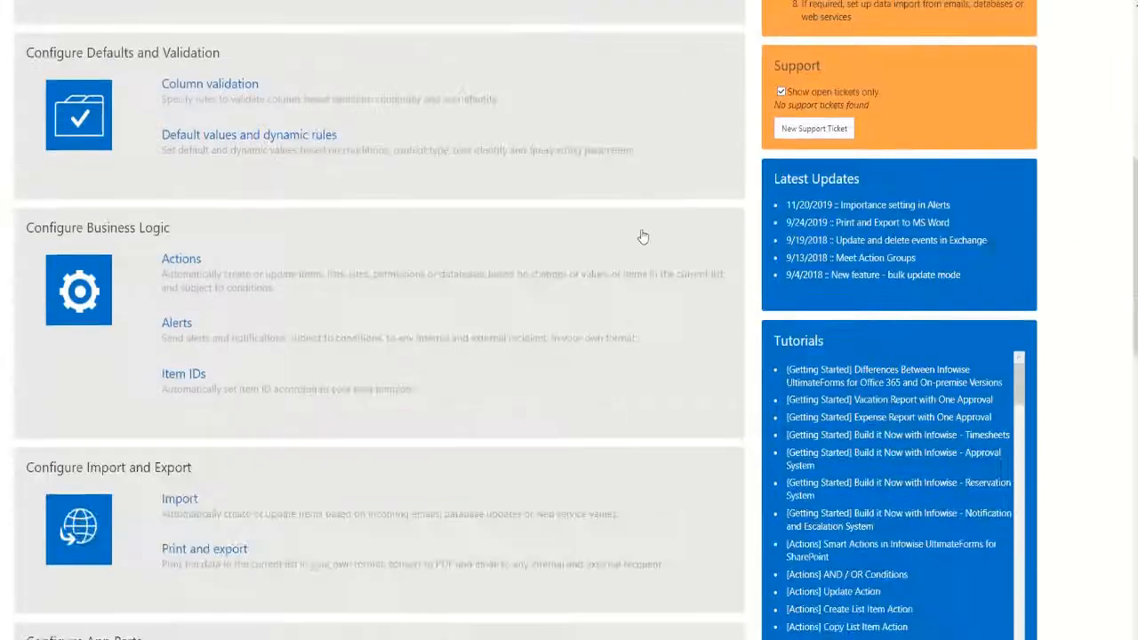
click(179, 266)
click(524, 343)
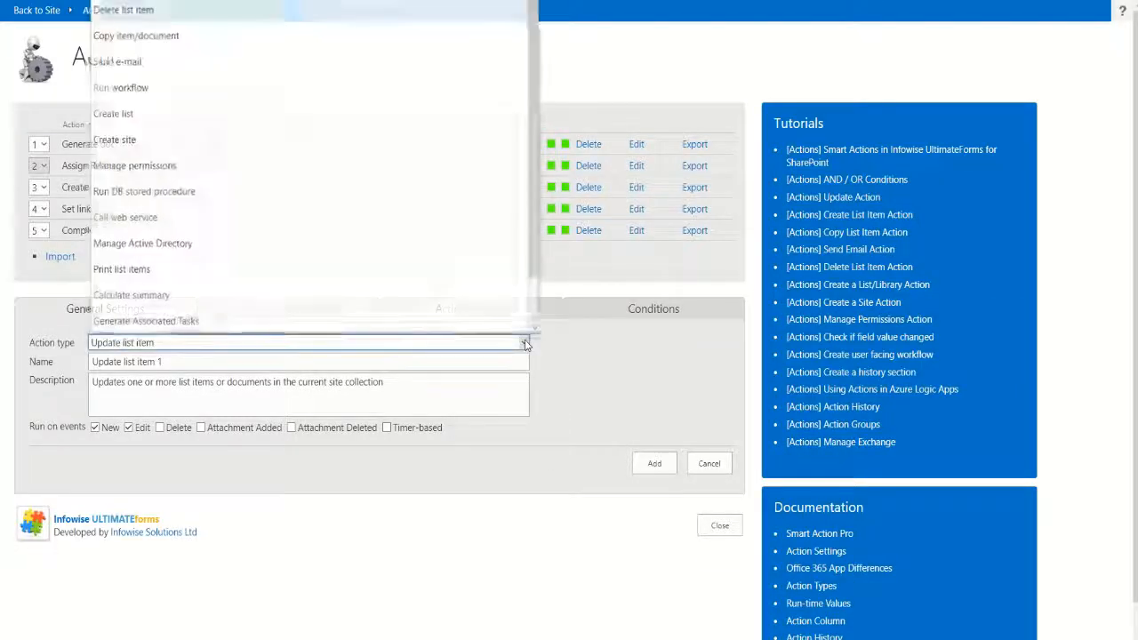
drag(536, 127, 530, 78)
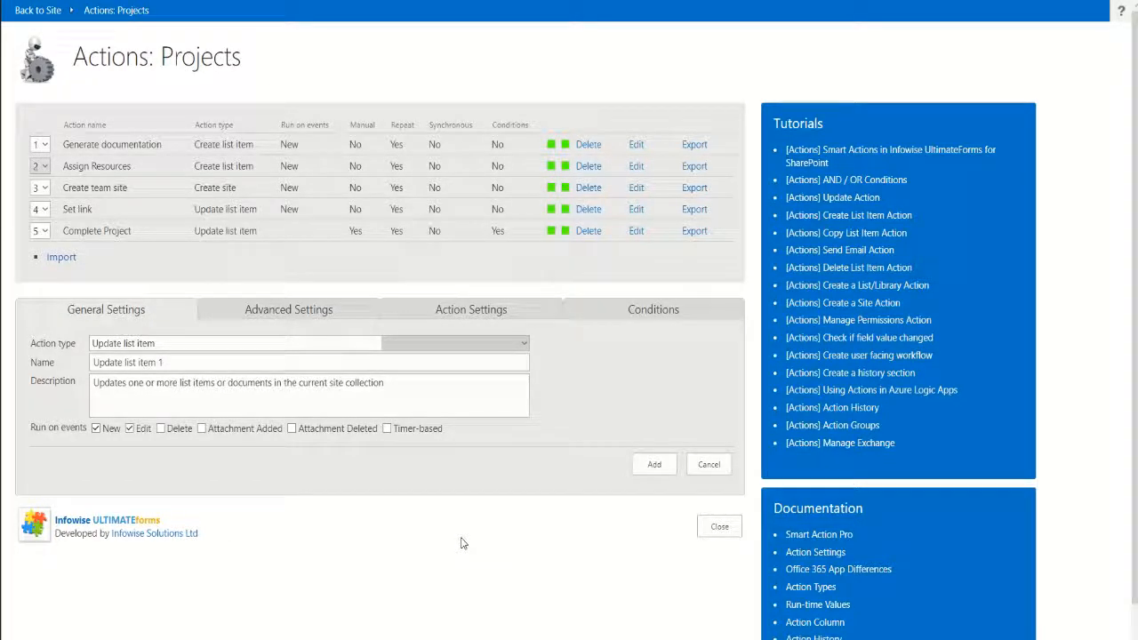
- Show the timer-based run options of the new Update list item action, and review its advanced settings and conditions
click(388, 430)
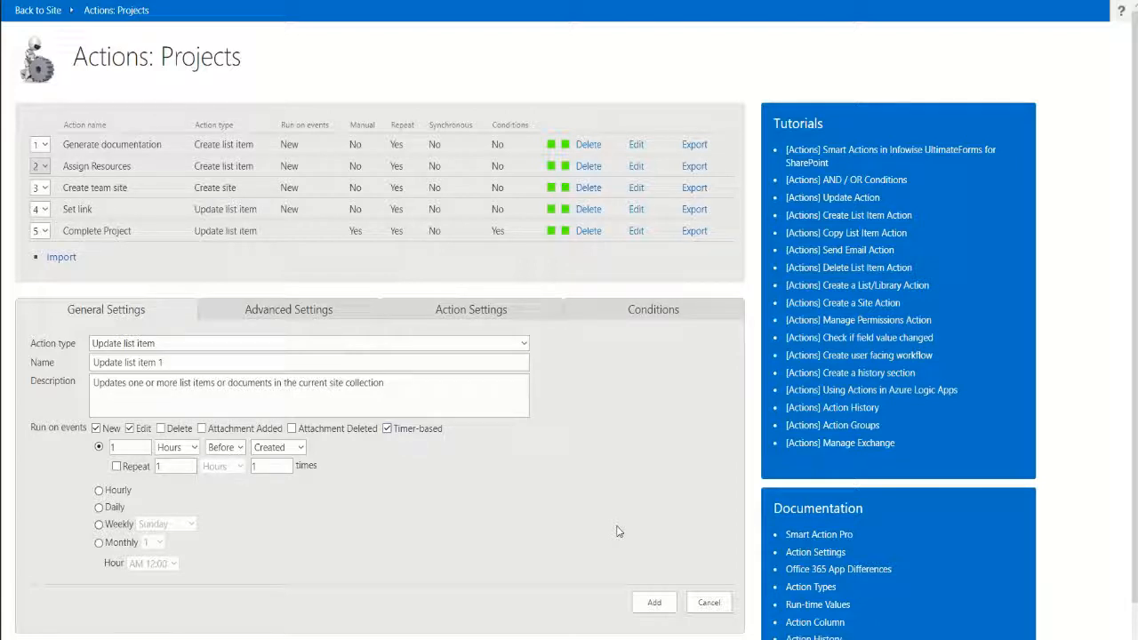
click(344, 315)
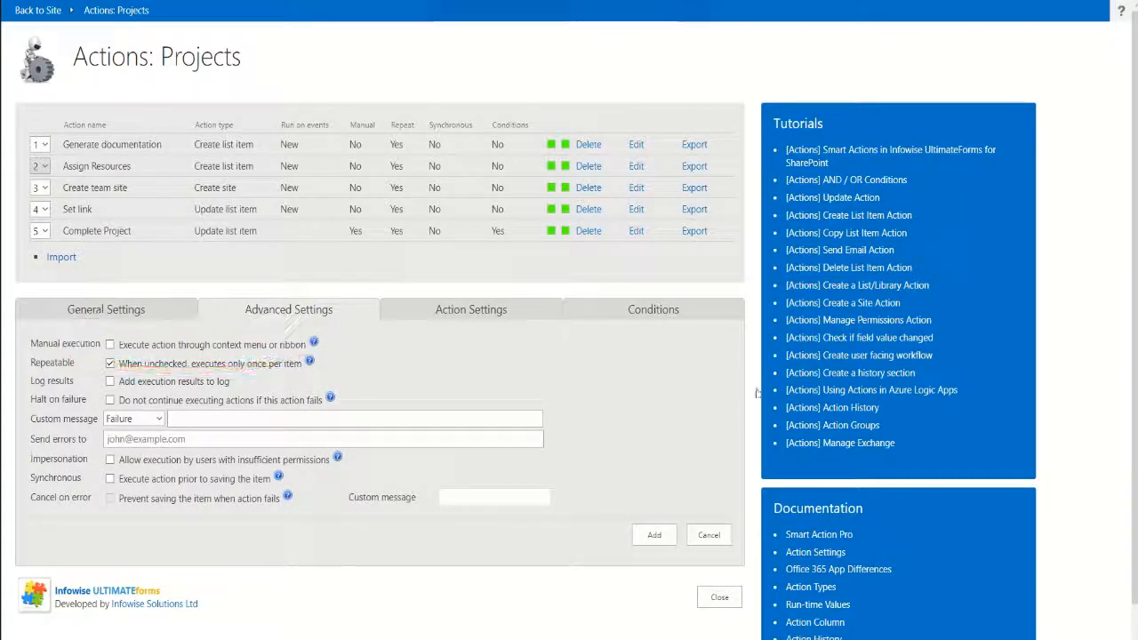
click(667, 316)
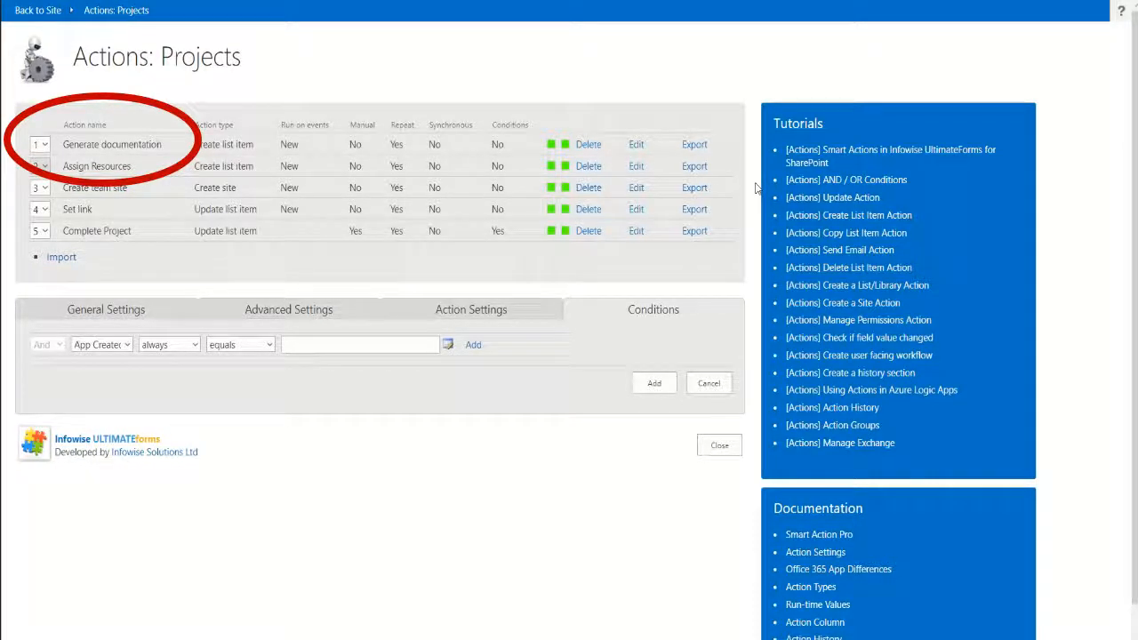
- In the Generate documentation action, build the % Complete value as $Year([Created])+1 with the Value Picker
click(636, 145)
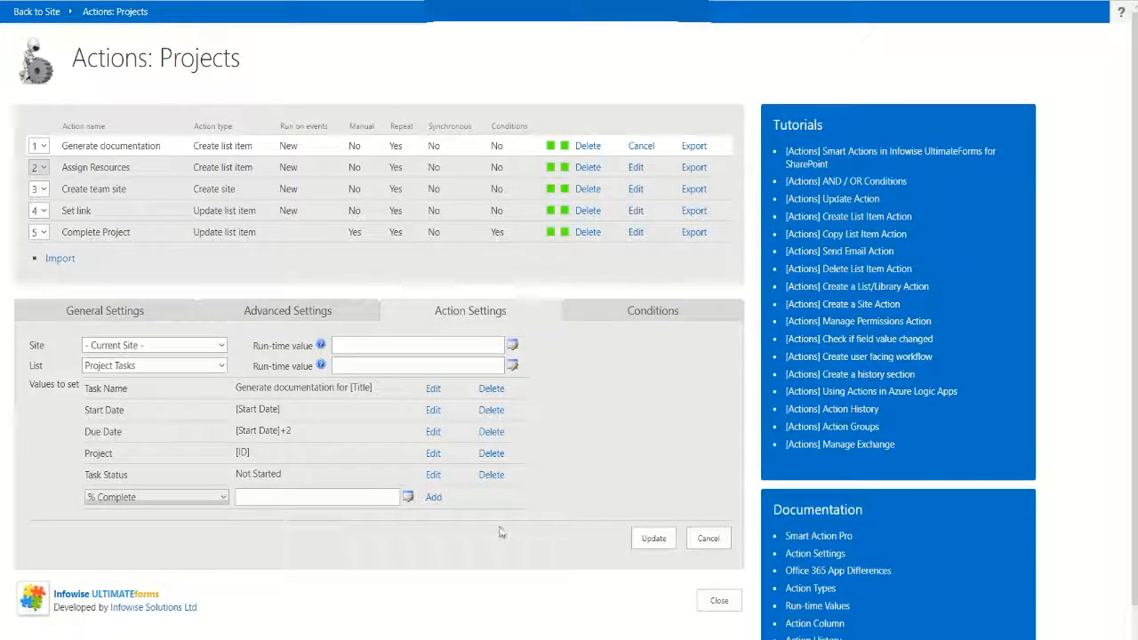
click(408, 498)
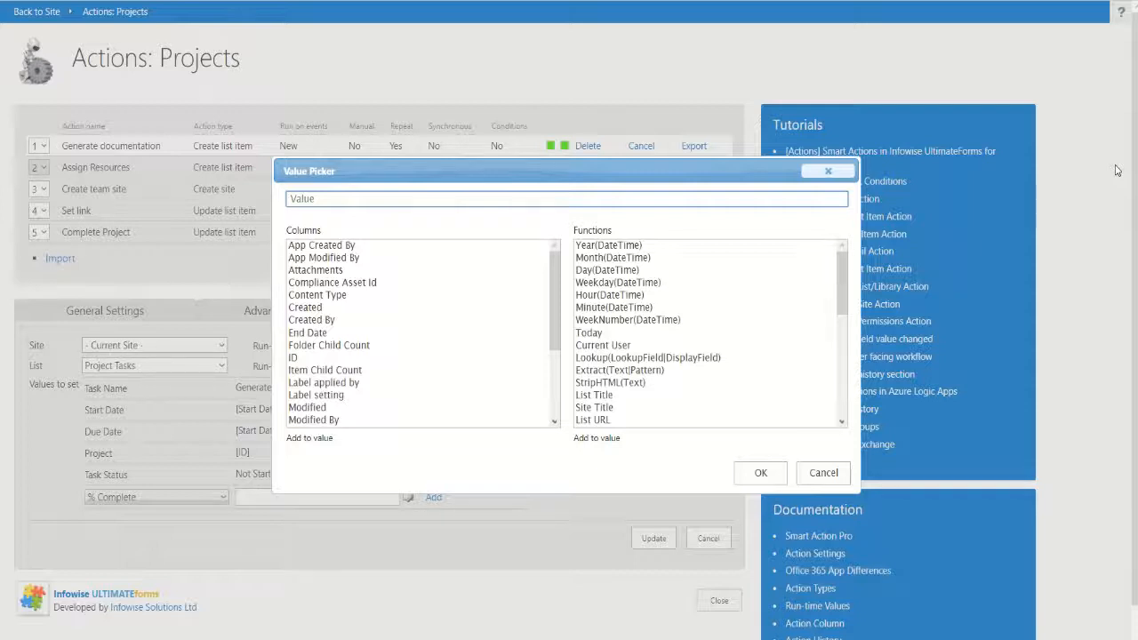
text($Year)
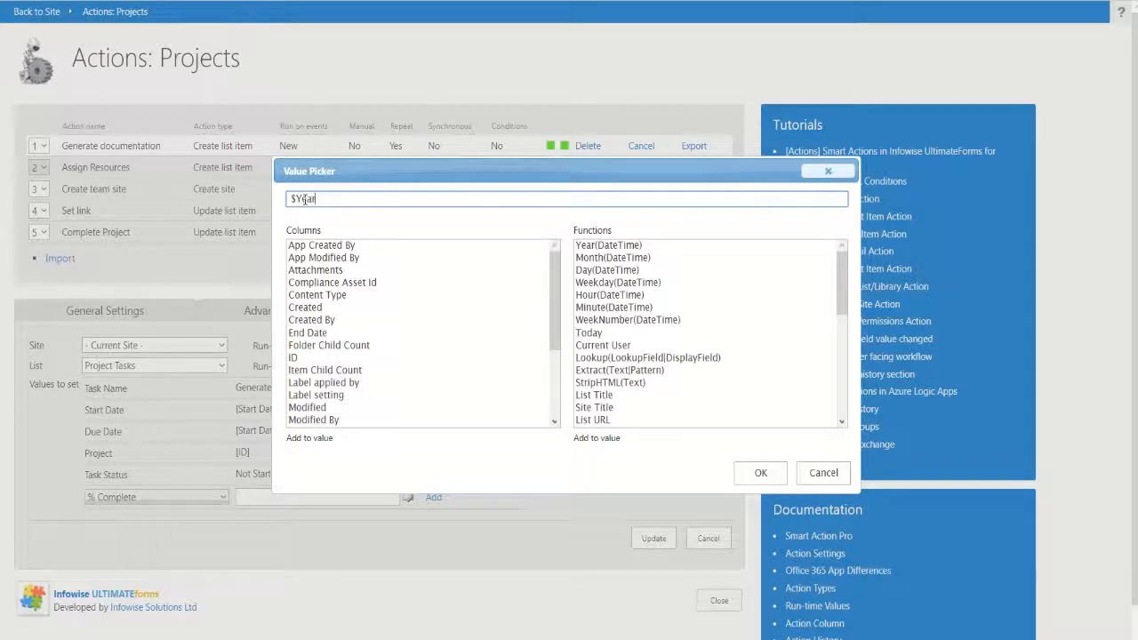
text(([Created]))
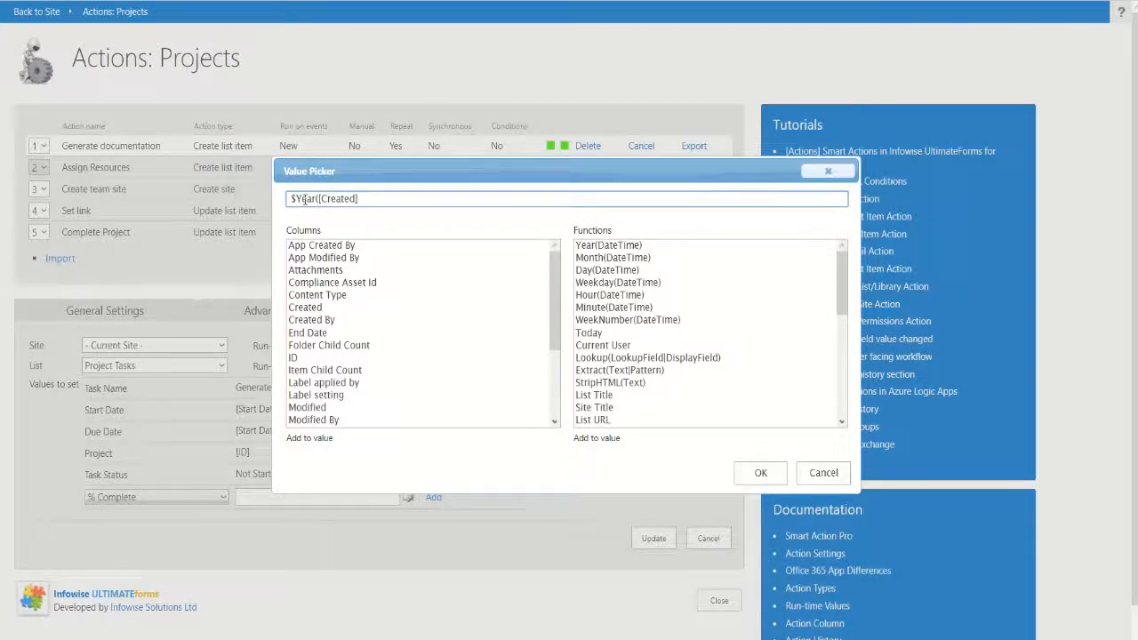
text())
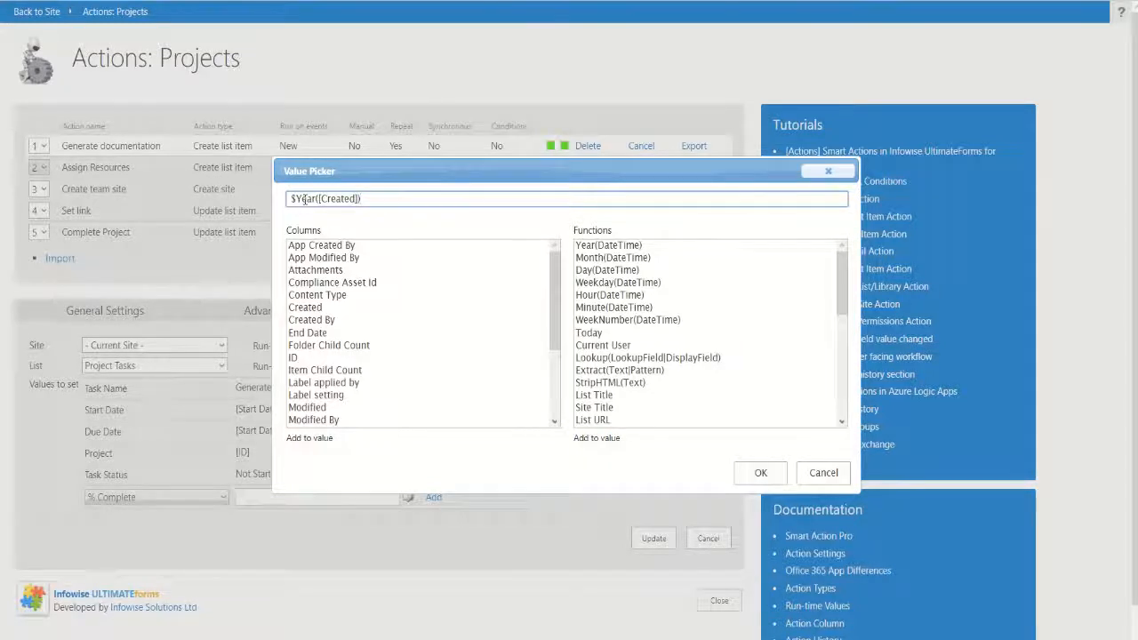
text(+1)
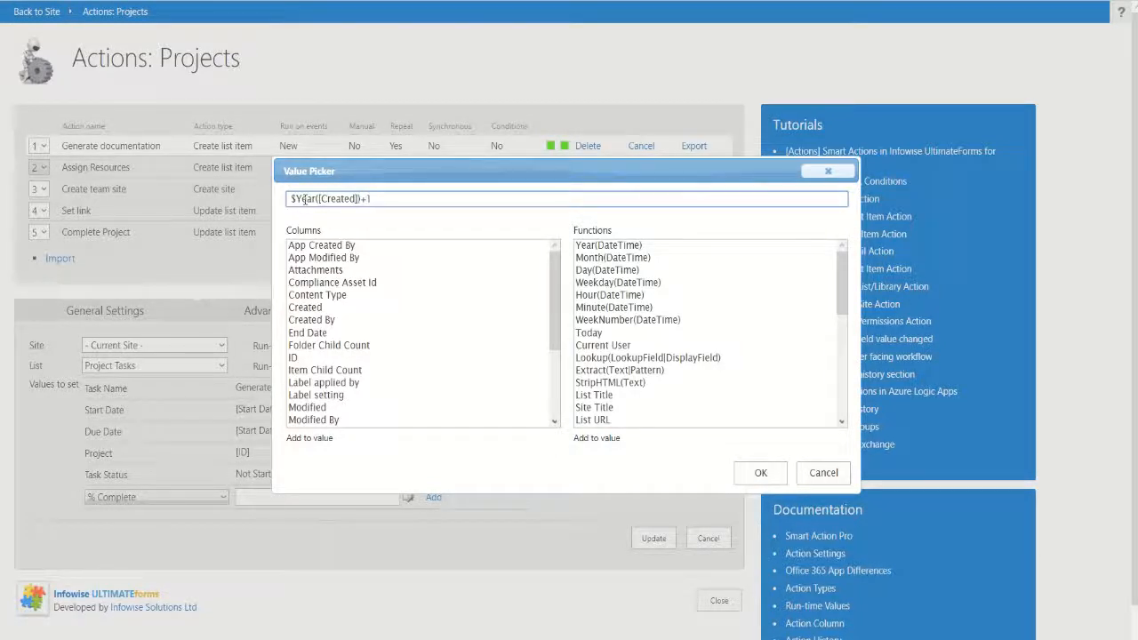
click(760, 474)
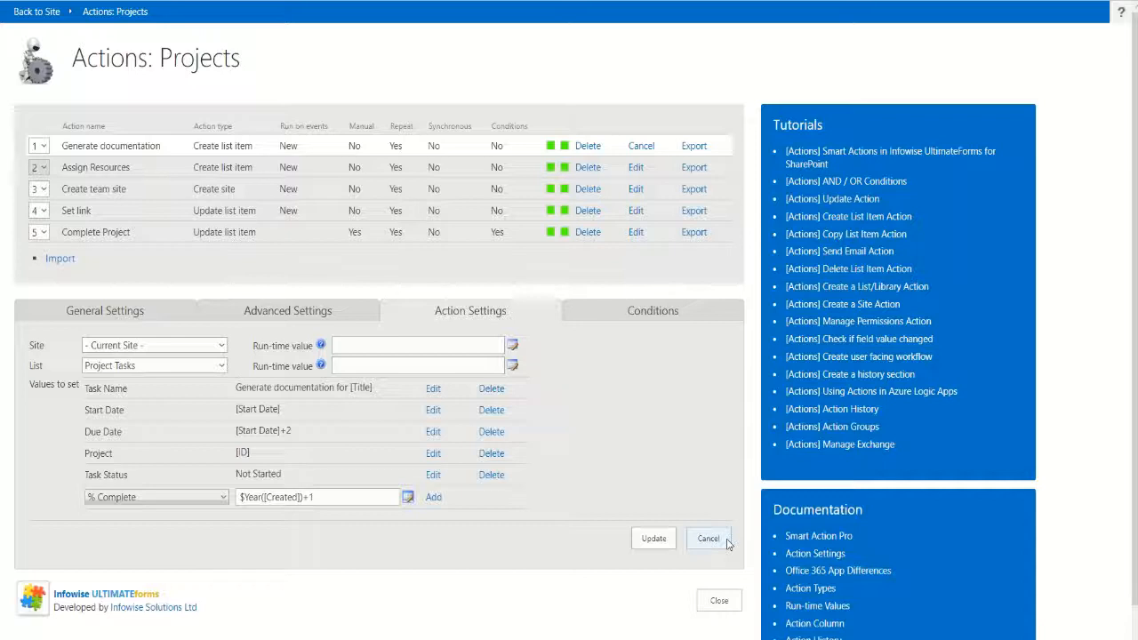
- Try to replace the % Complete value with the [Created By] column
click(408, 496)
triple_click(402, 204)
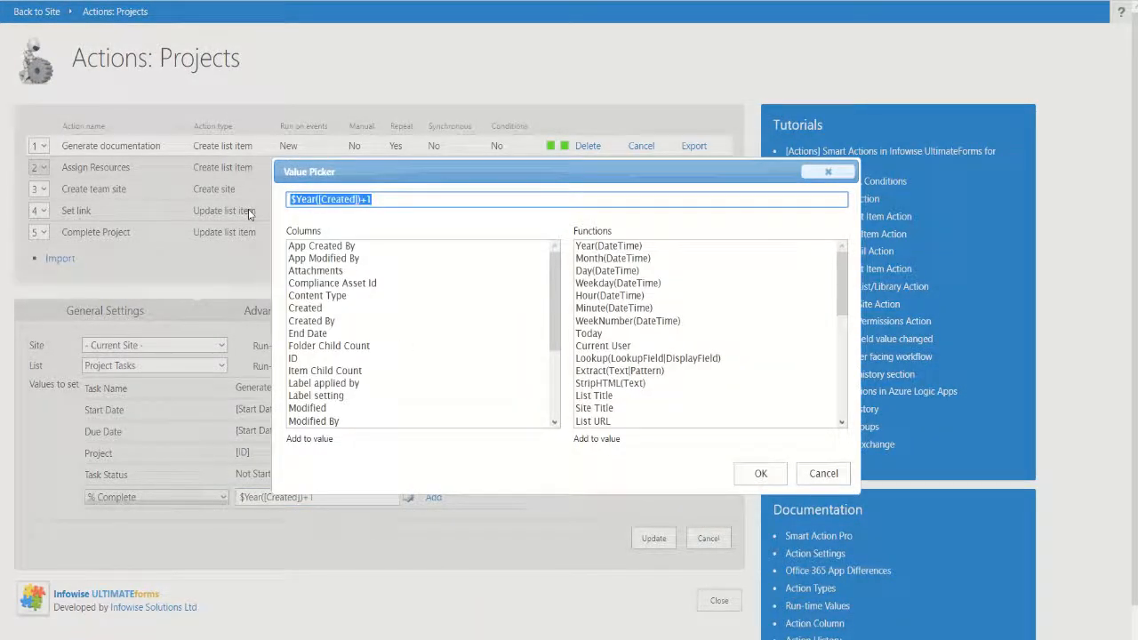
key(Delete)
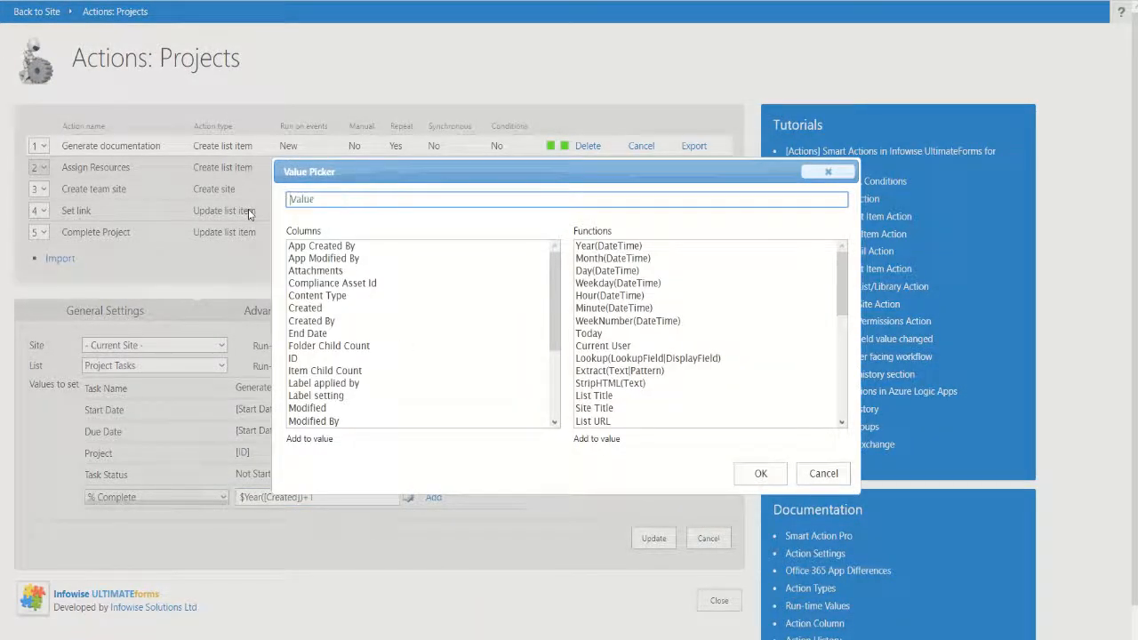
click(322, 320)
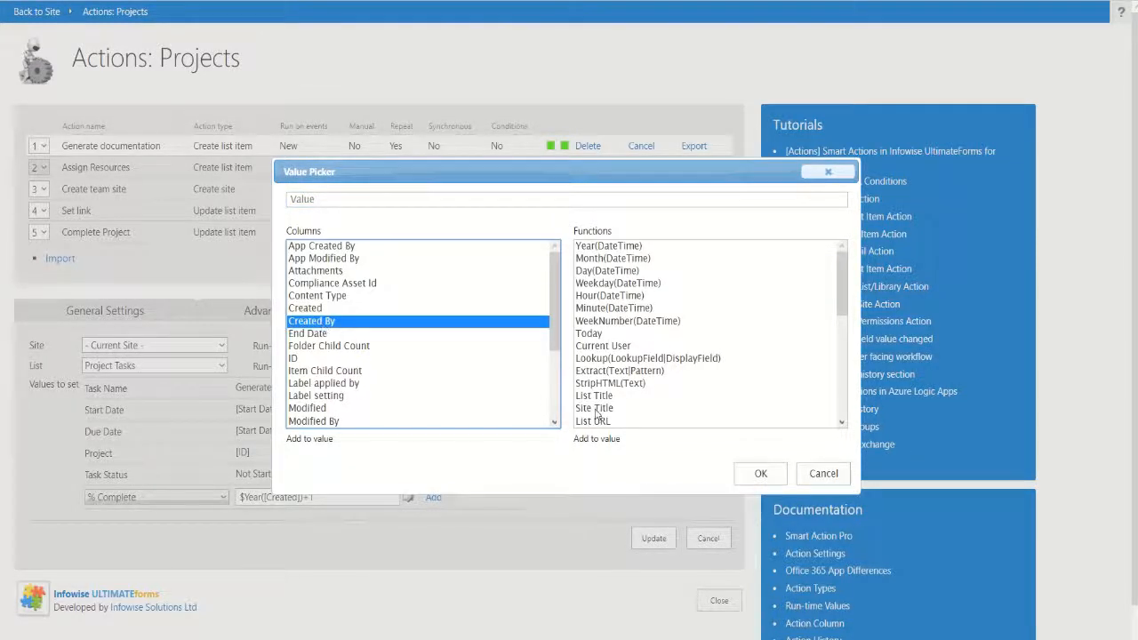
double_click(393, 321)
click(761, 474)
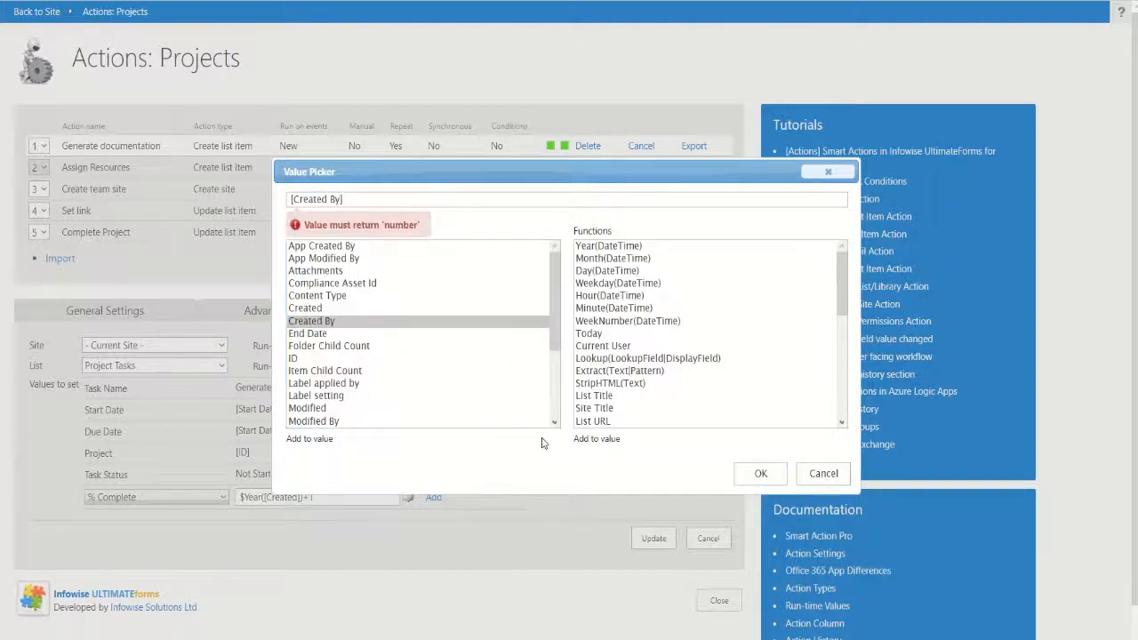
click(824, 473)
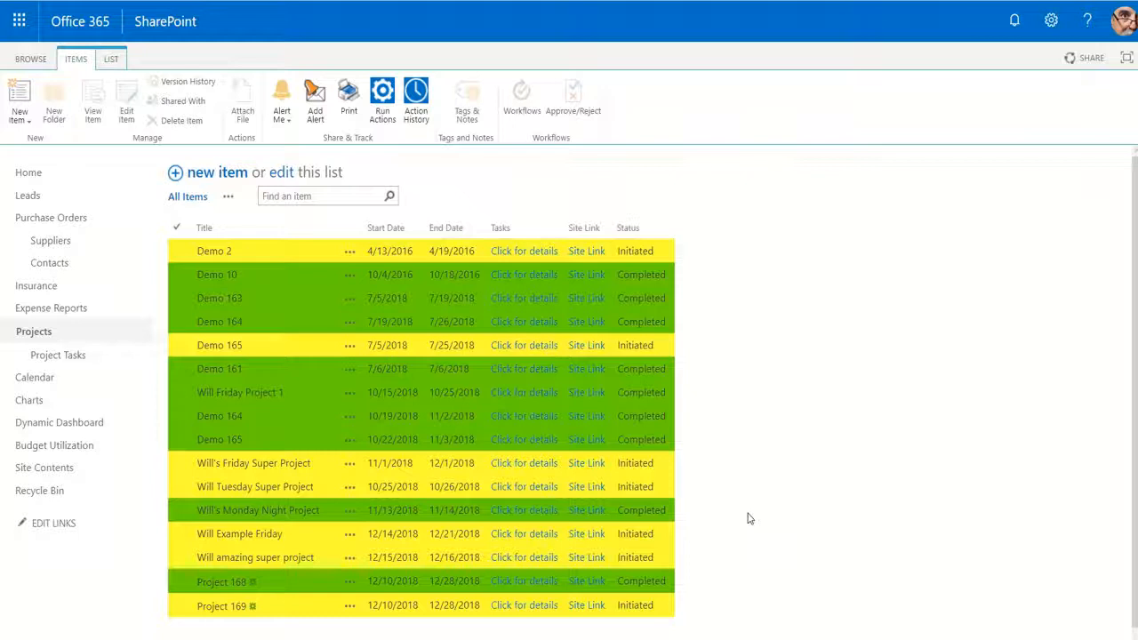
- Run the Complete Project action on the Friday Super Project that starts 11/1/2018
click(178, 466)
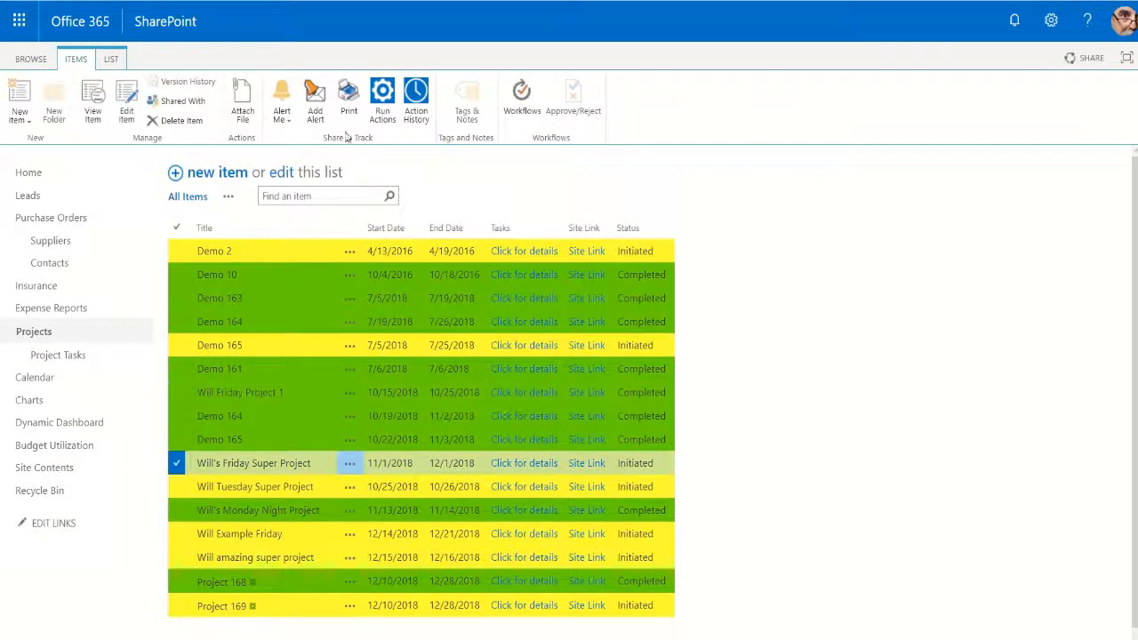
click(383, 96)
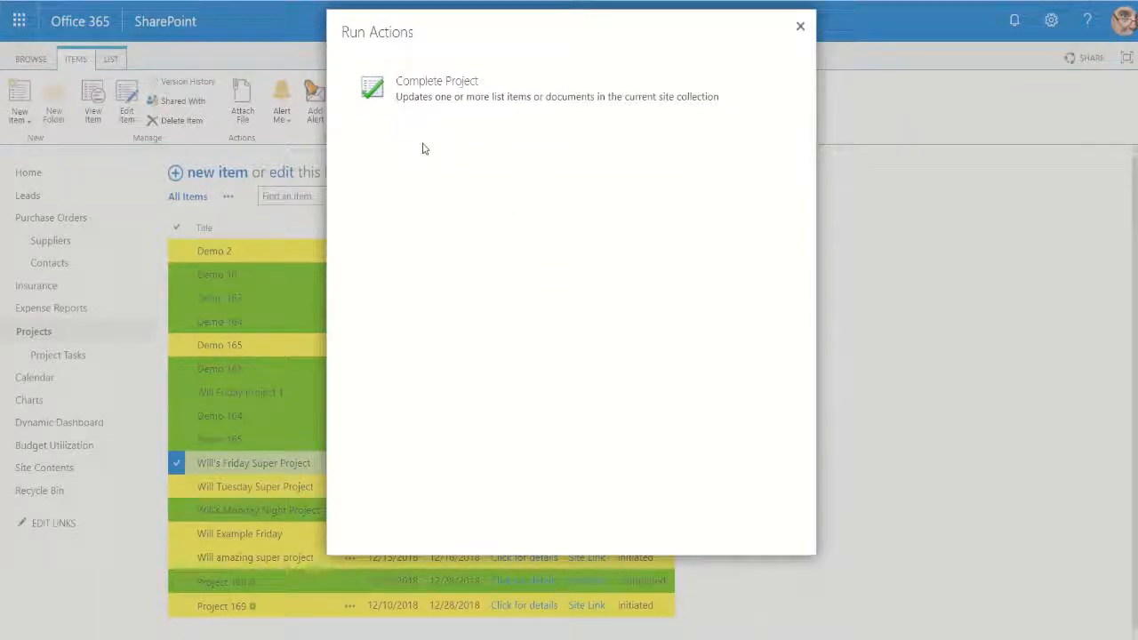
click(423, 94)
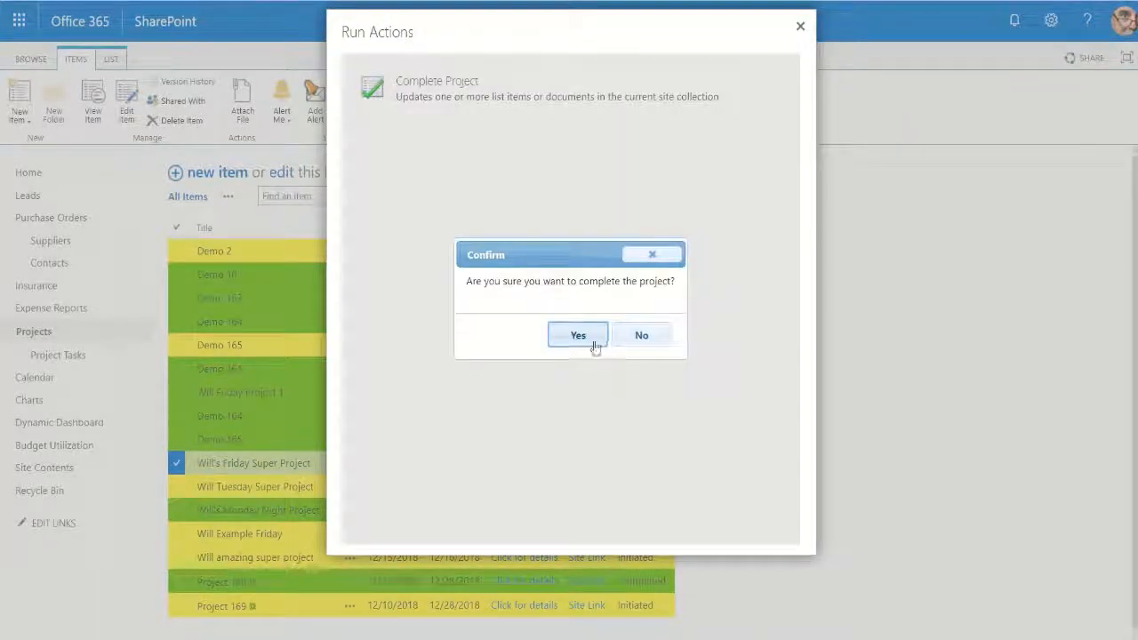
click(578, 336)
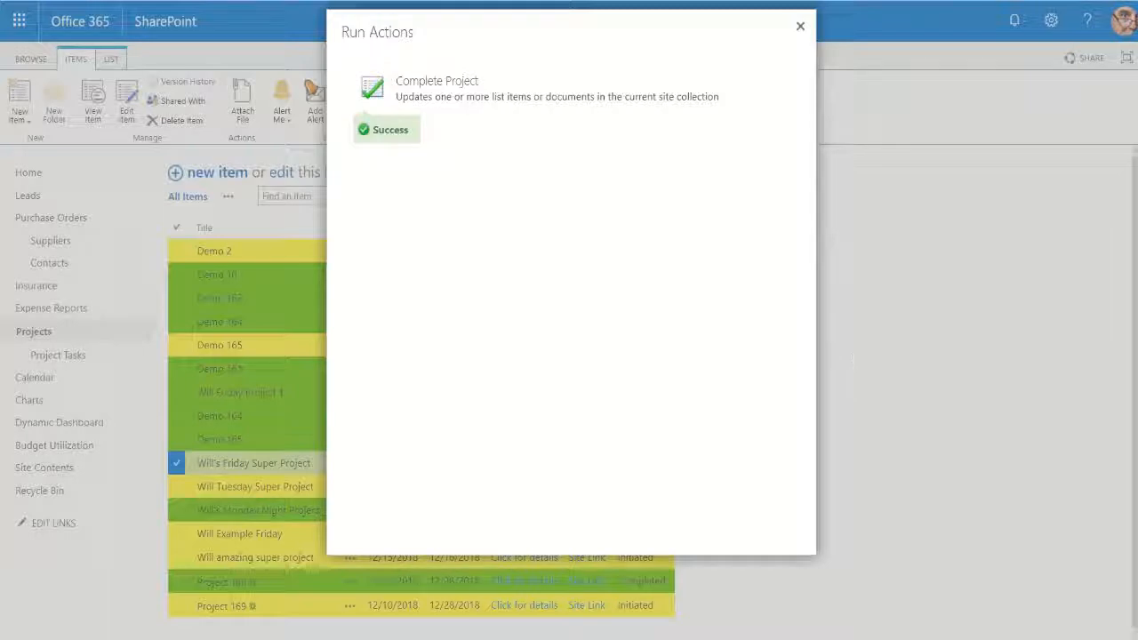
click(800, 26)
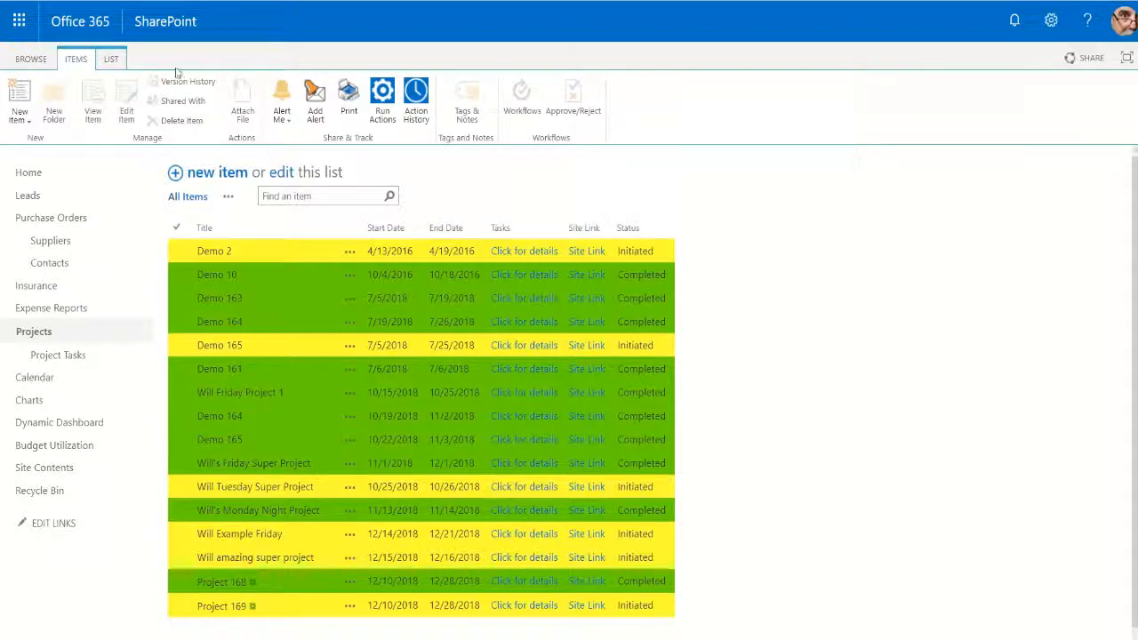
- Open the alert settings of the Projects list and review the recipient options, including adding CC recipients
click(110, 59)
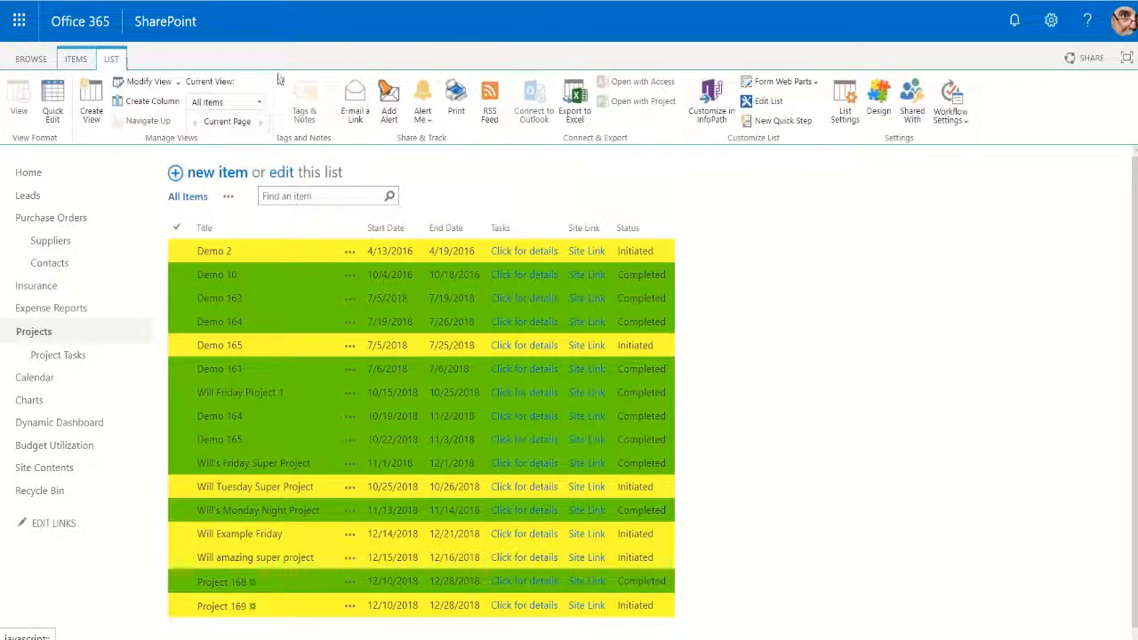
click(878, 97)
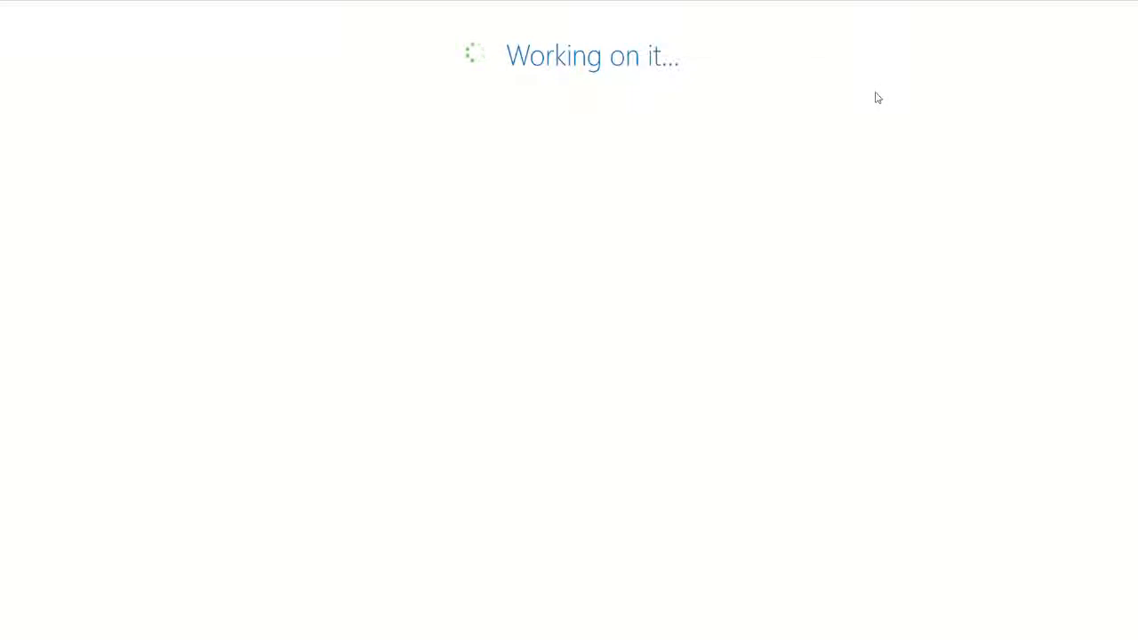
scroll(87, 289, down, 2)
scroll(86, 289, down, 3)
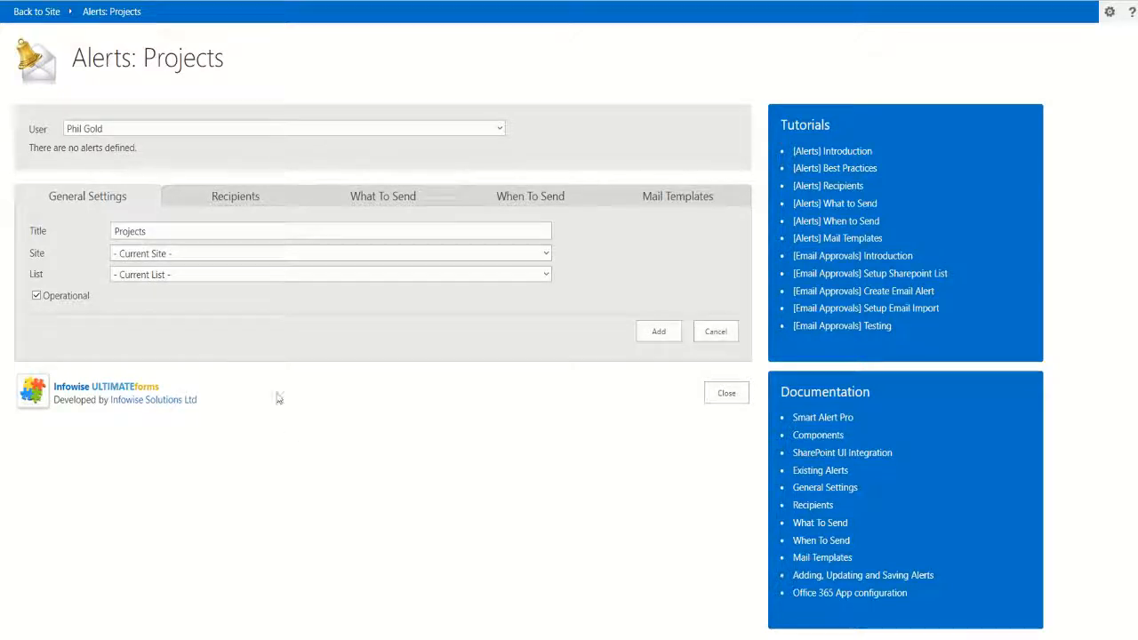
click(251, 202)
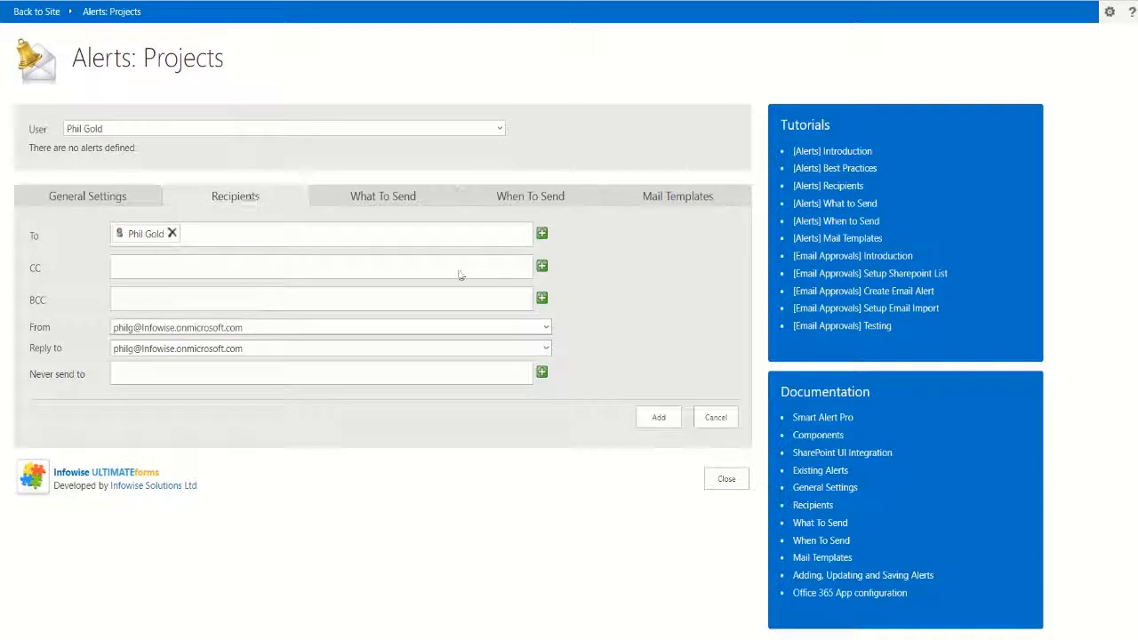
click(543, 267)
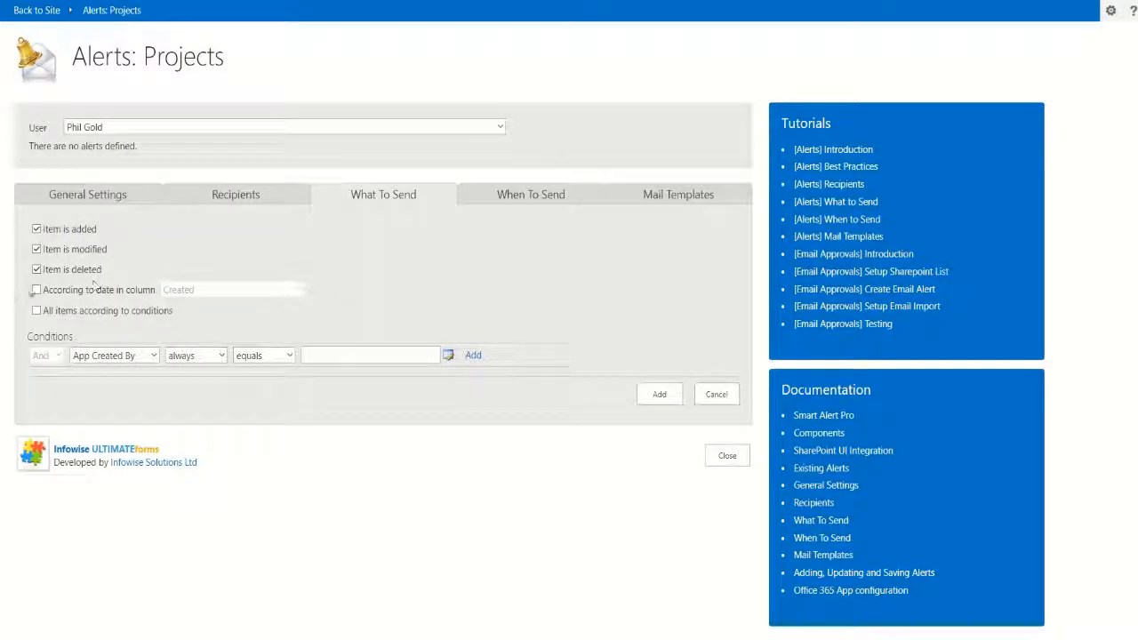
- Set the Projects alert to also trigger according to the End Date column, 2 days before the date
click(37, 290)
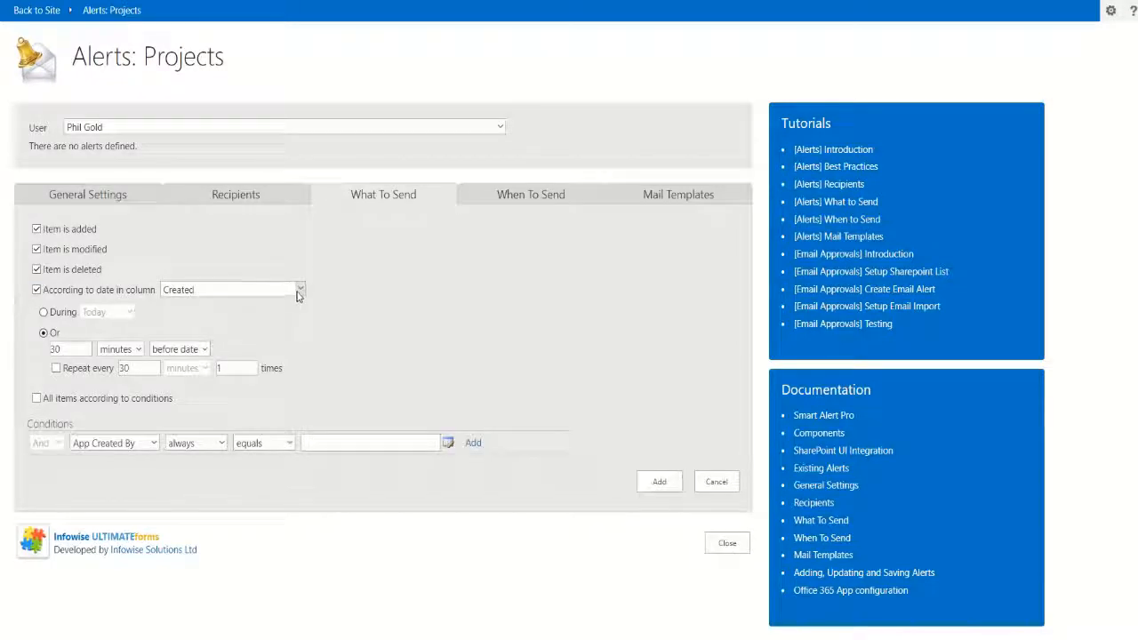
click(298, 294)
click(203, 336)
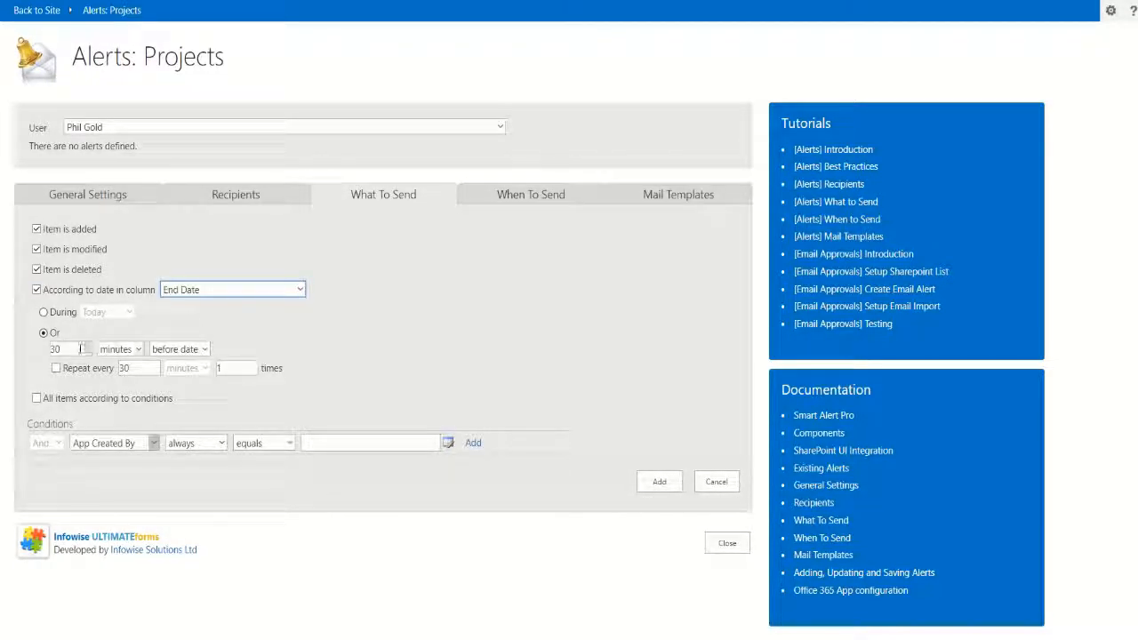
click(73, 350)
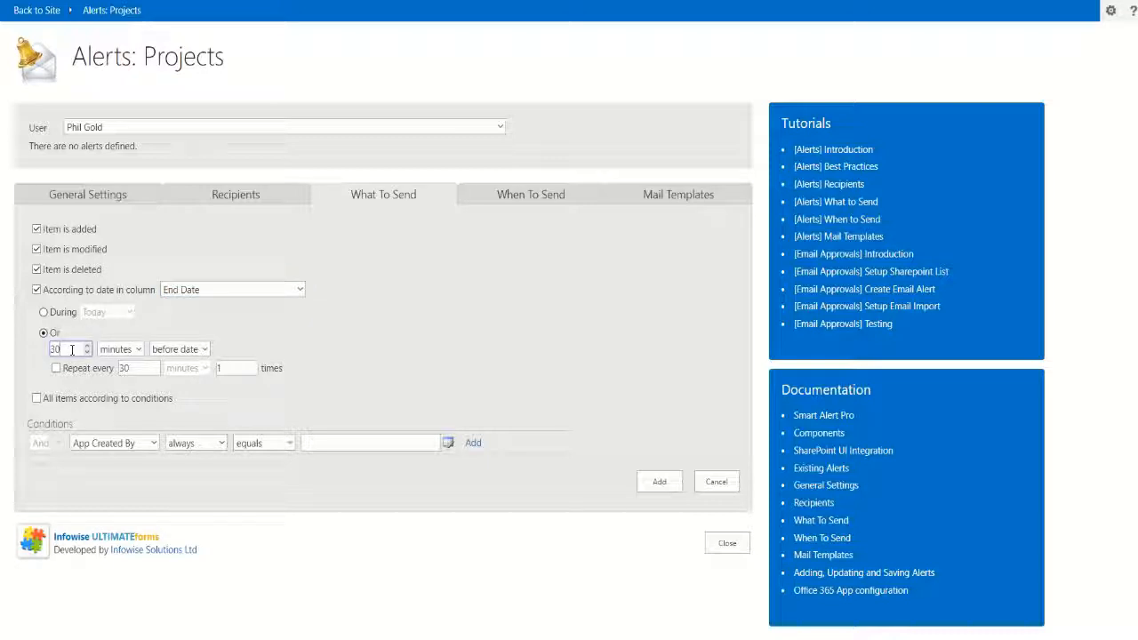
drag(68, 350, 48, 352)
text(2)
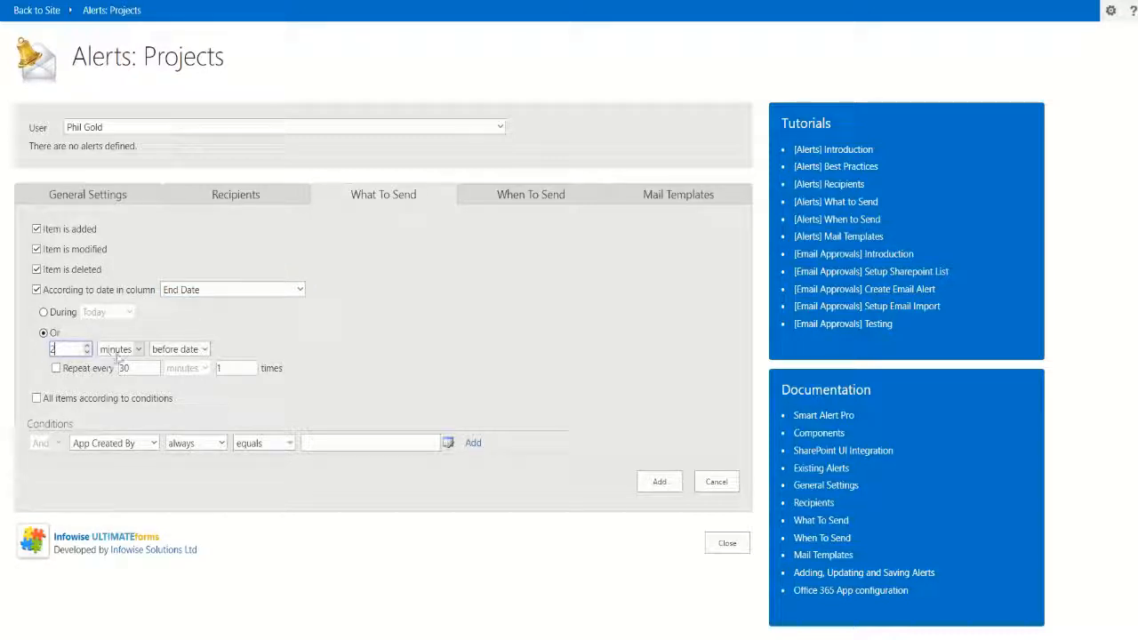
click(117, 350)
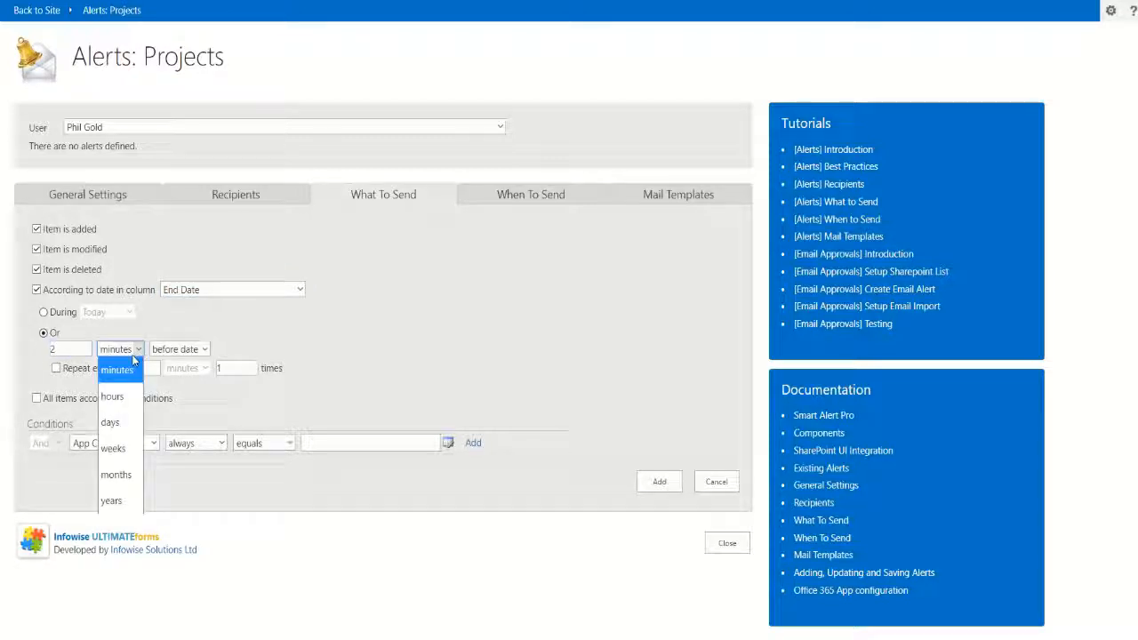
click(117, 429)
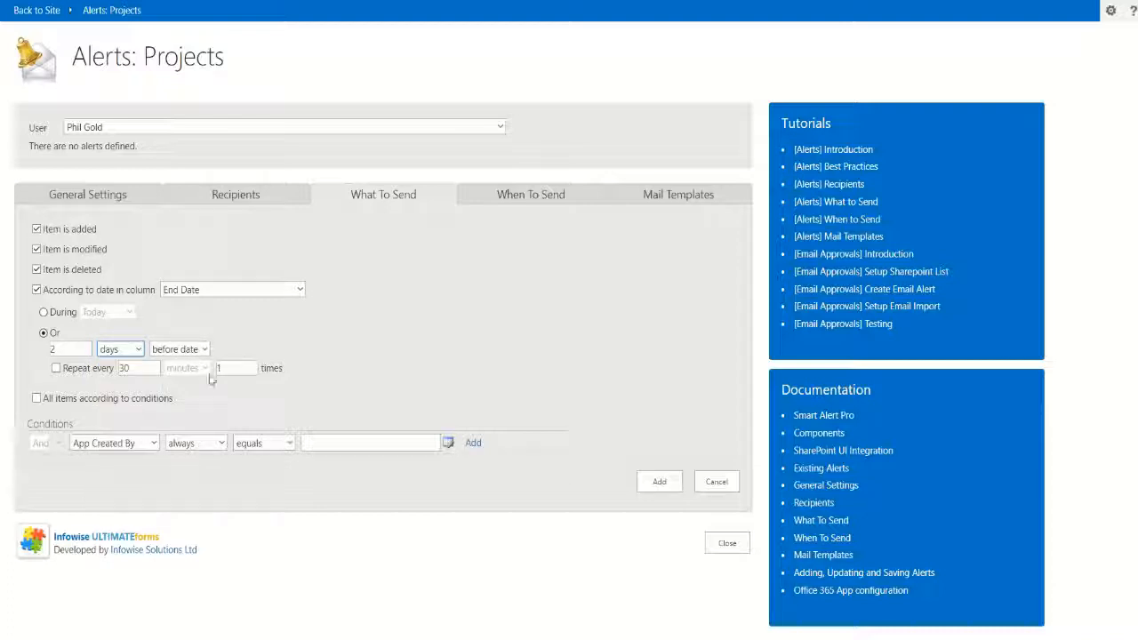
- Make the date-based alert repeat every 1 days, 10 times
click(56, 369)
drag(139, 369, 119, 369)
text(1)
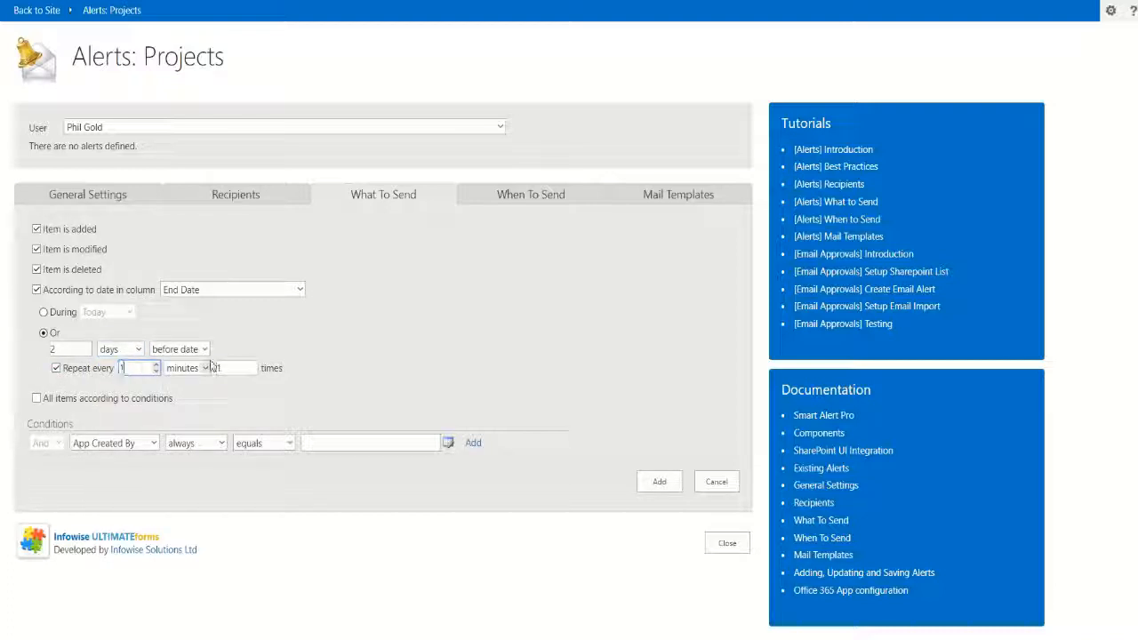
click(207, 369)
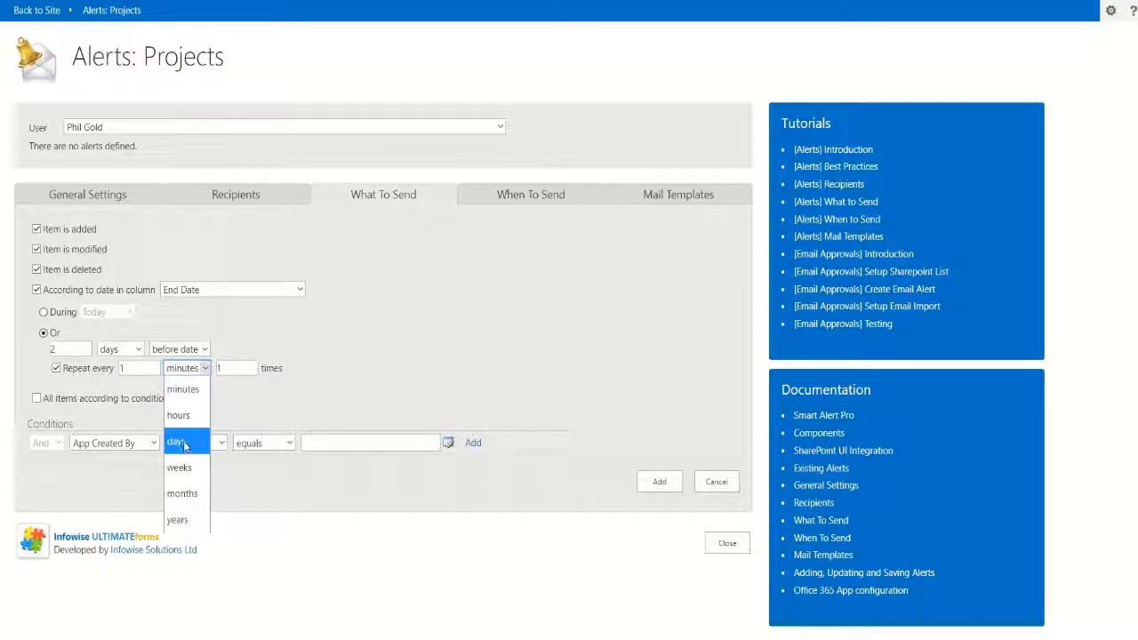
click(184, 442)
key(Tab)
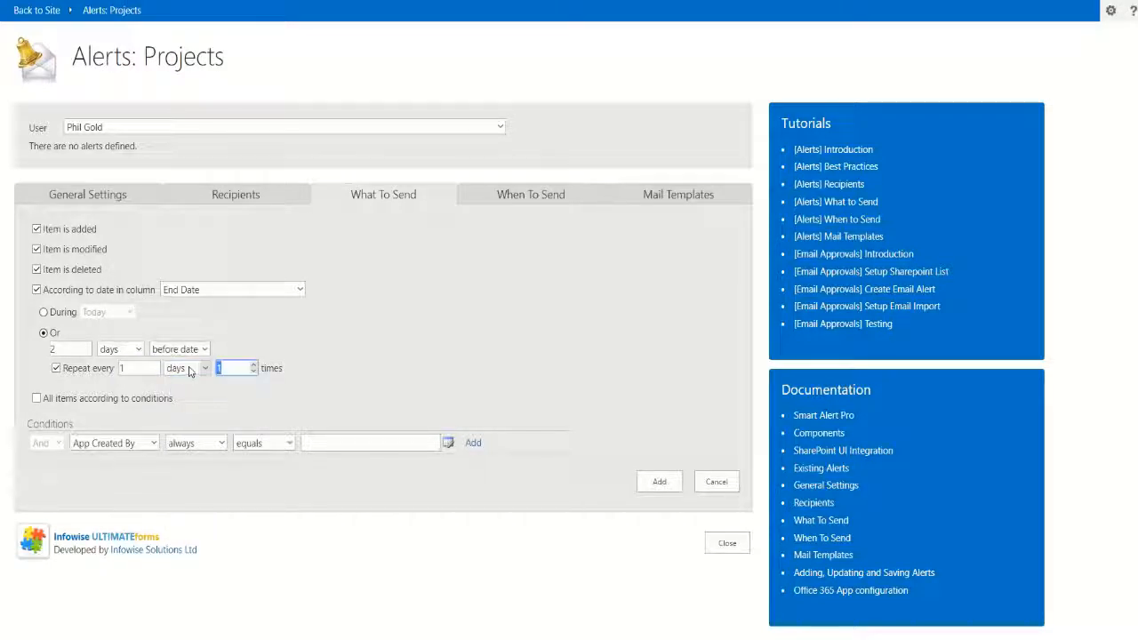
text(10)
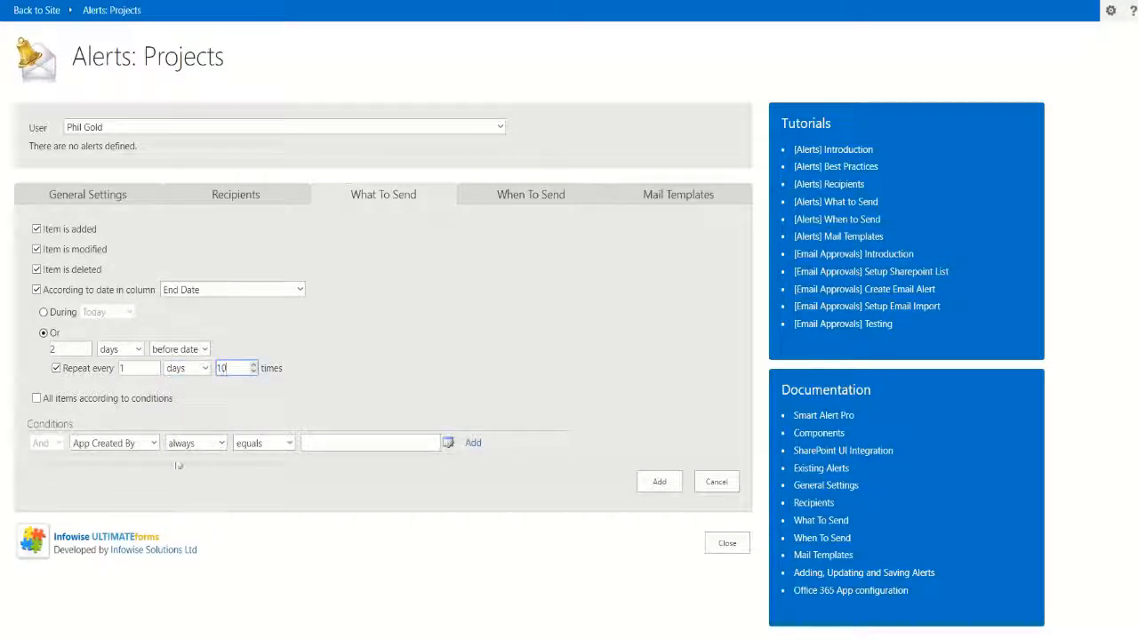
- Define an alert condition that requires Status to always be not equal to Complete
click(135, 443)
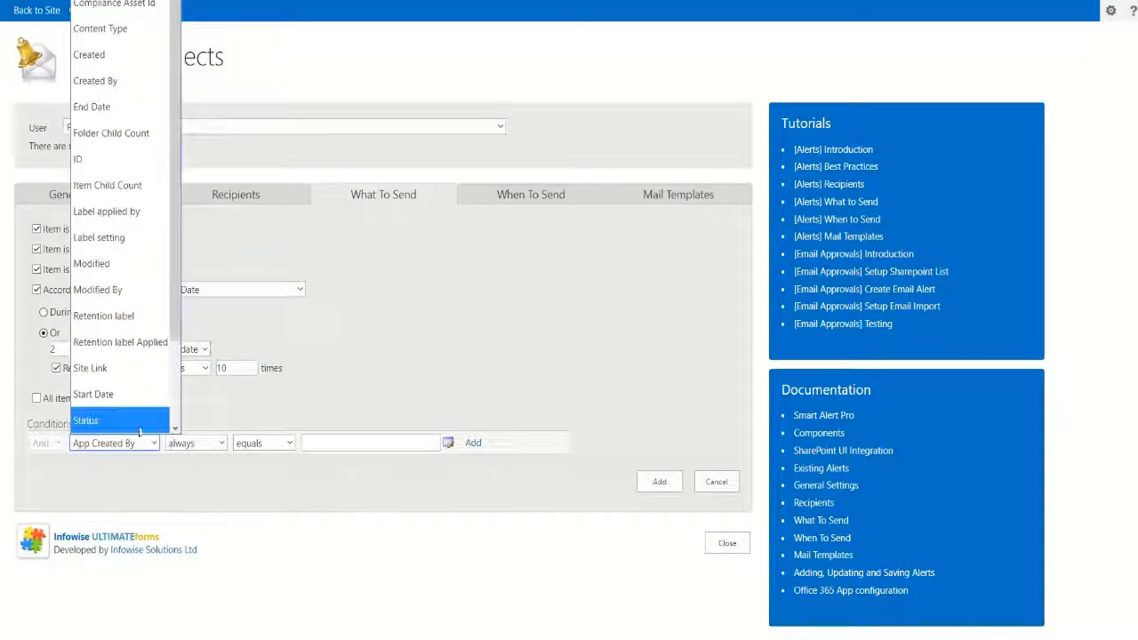
click(116, 489)
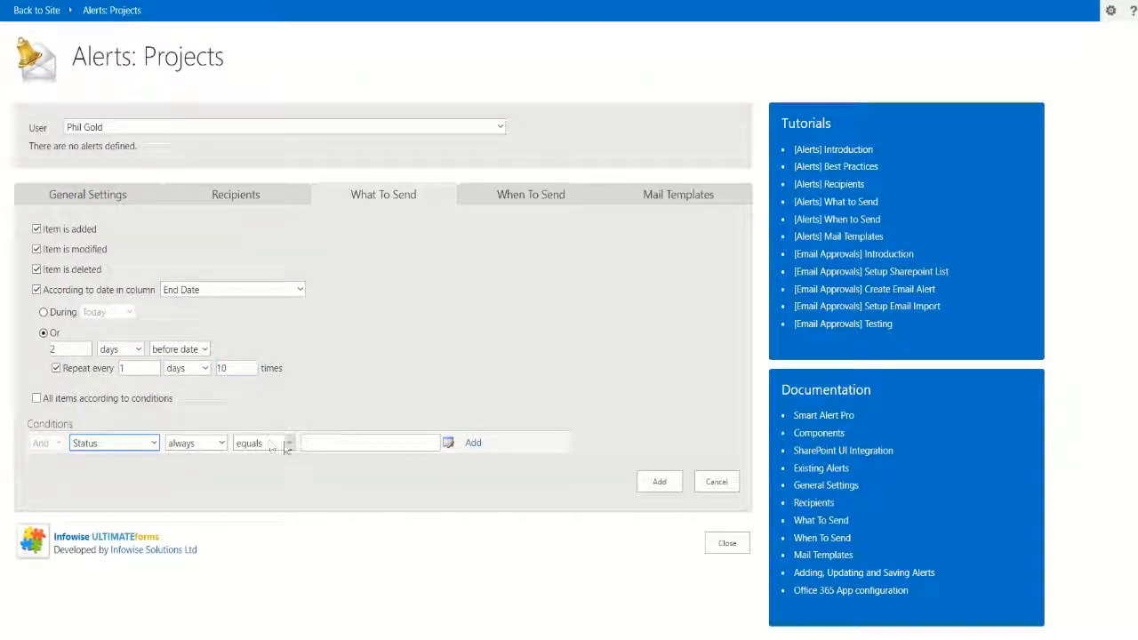
click(285, 447)
click(285, 469)
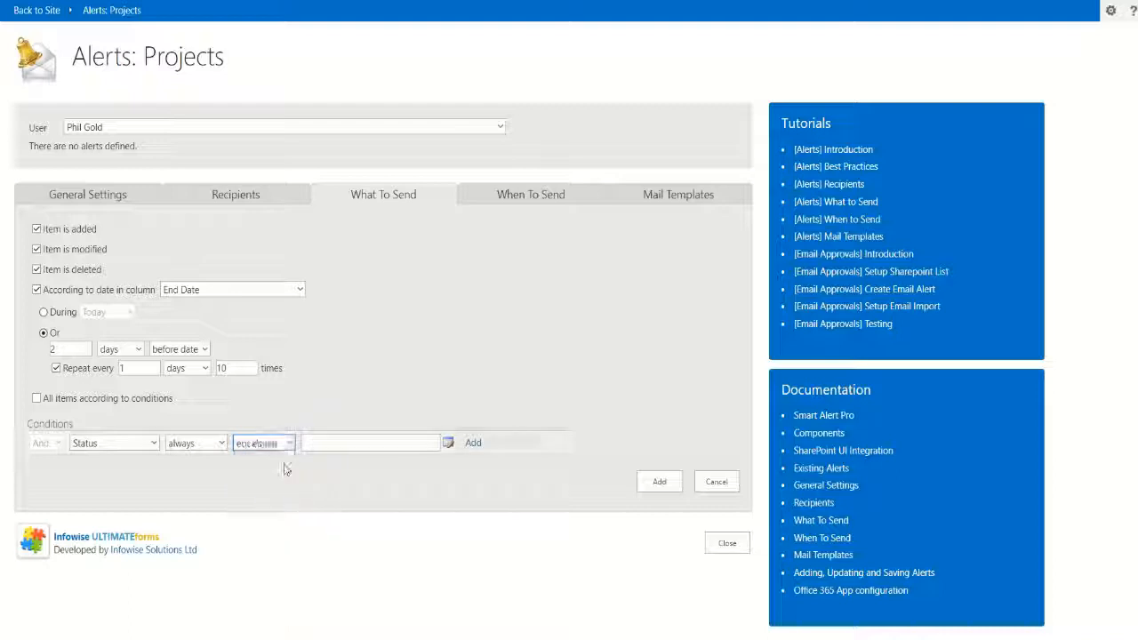
click(304, 444)
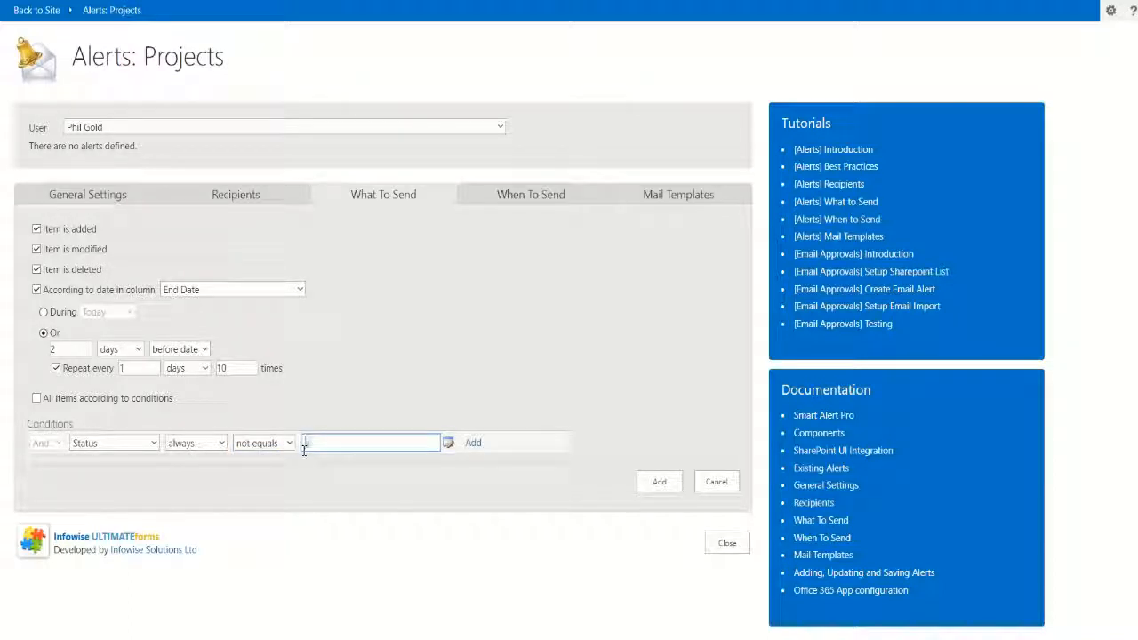
text(comp)
key(BackSpace)
key(BackSpace)
key(BackSpace)
text(Complete)
click(480, 444)
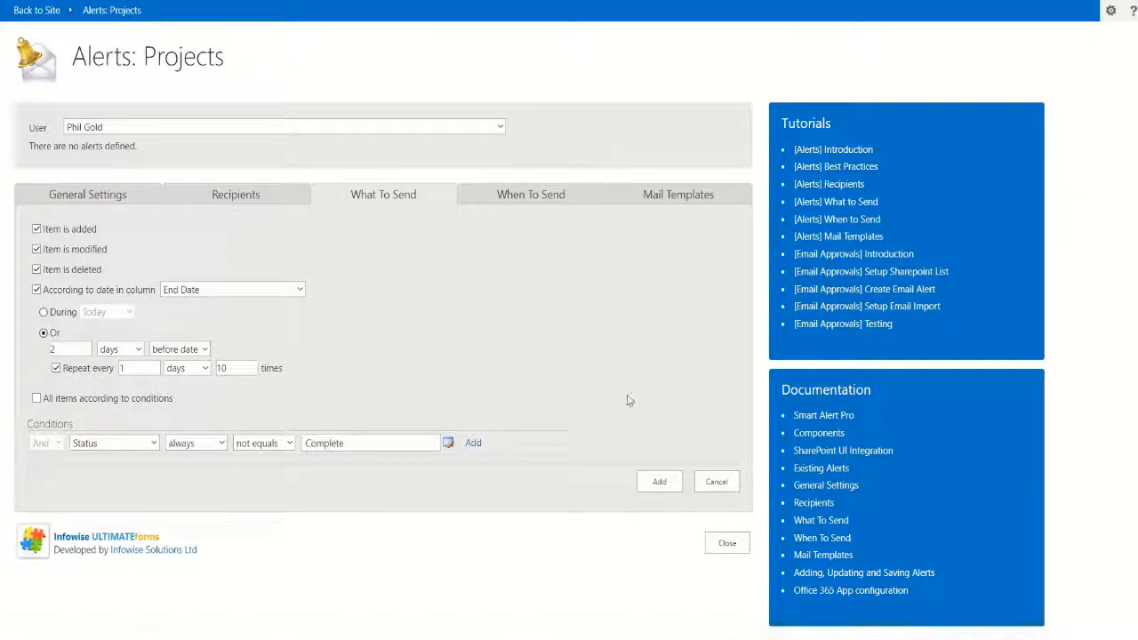
- Draft a new mail template with the subject "Hi," followed by the Modified By column, and close it without saving
click(686, 194)
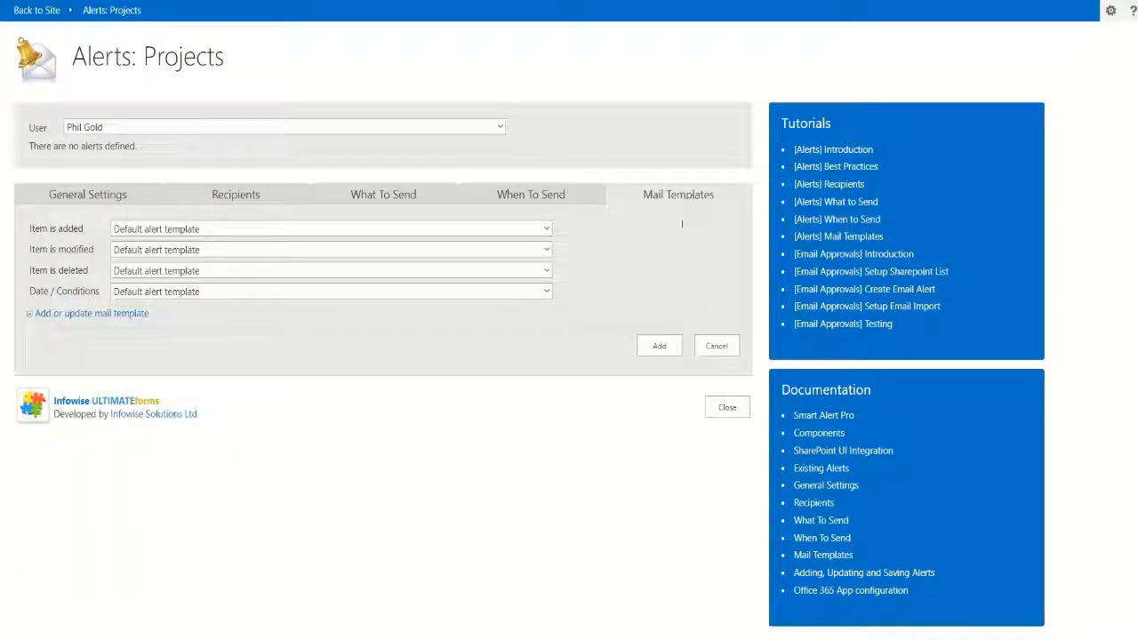
click(113, 314)
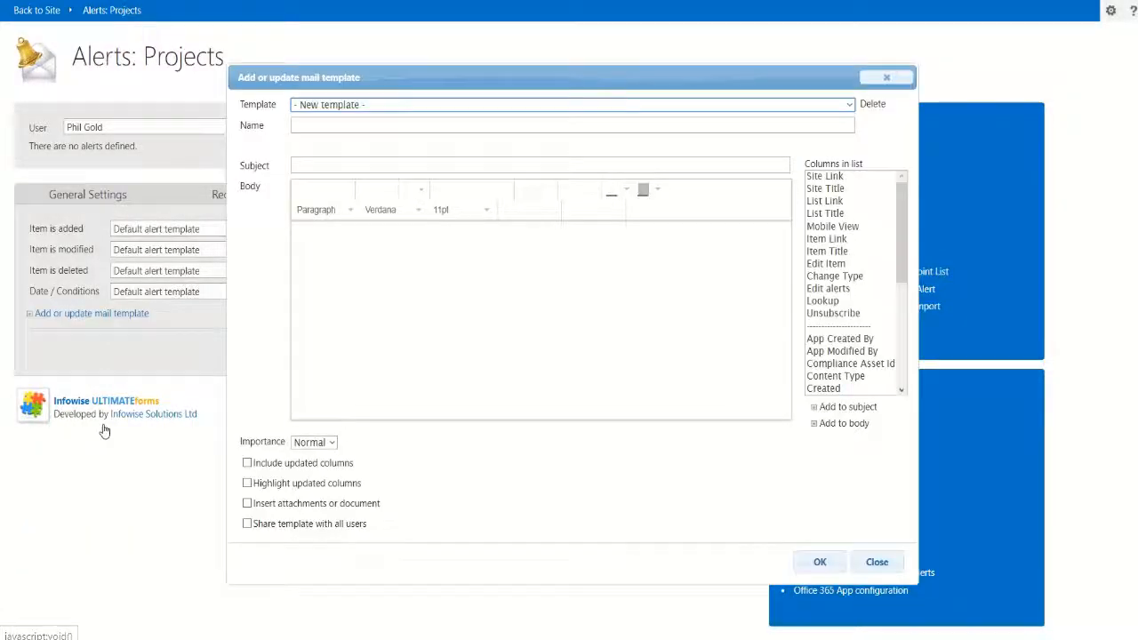
click(315, 165)
text(Hi,)
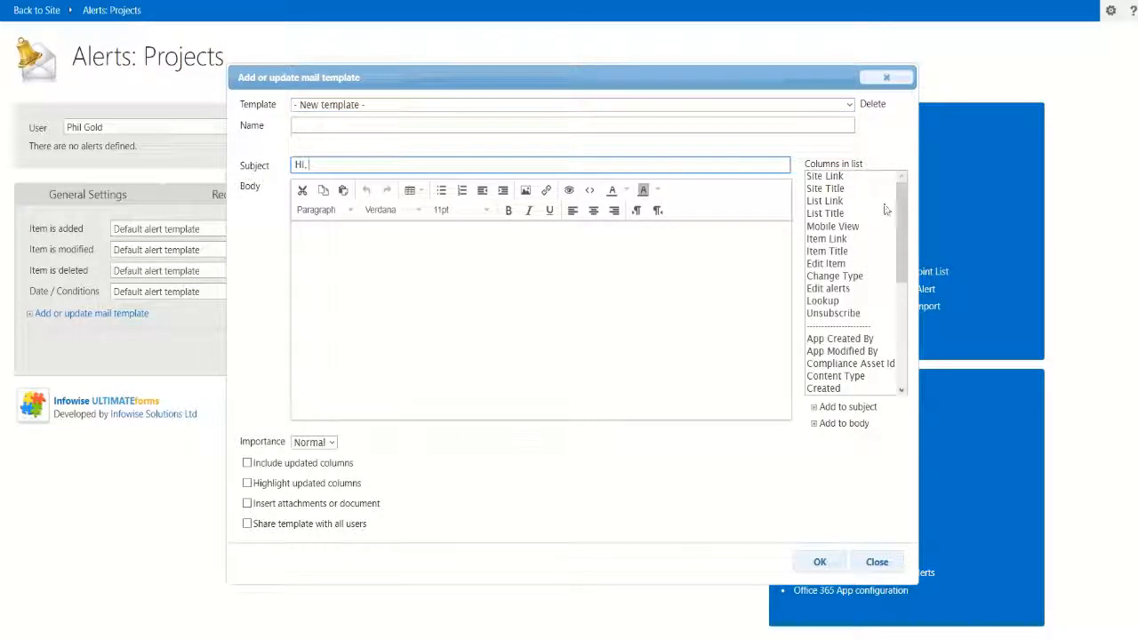
drag(905, 220, 909, 304)
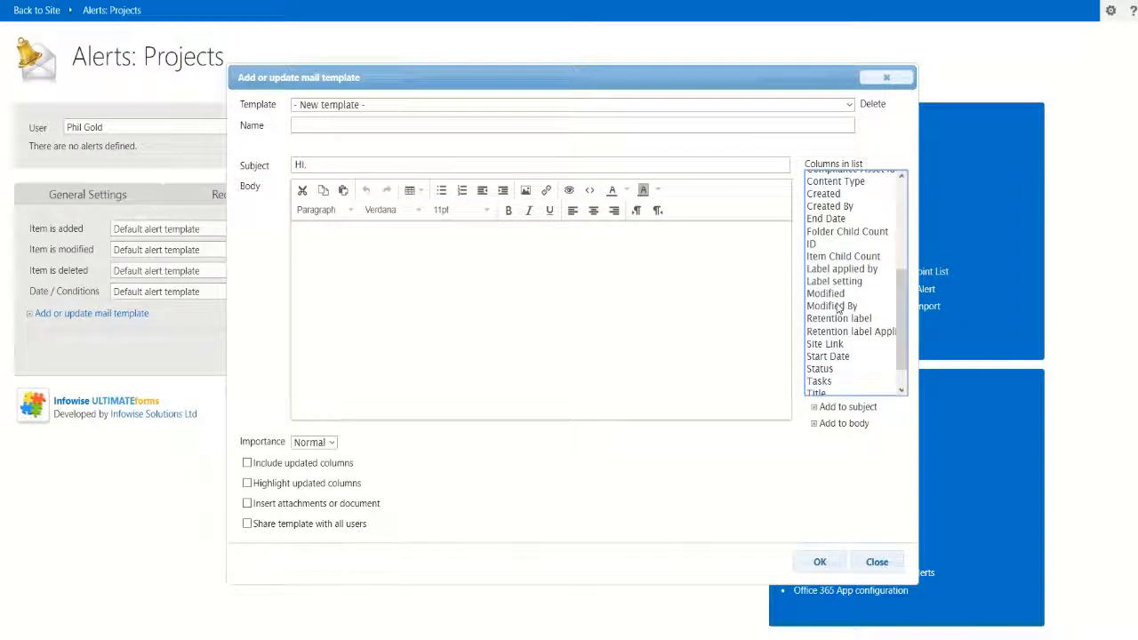
click(837, 307)
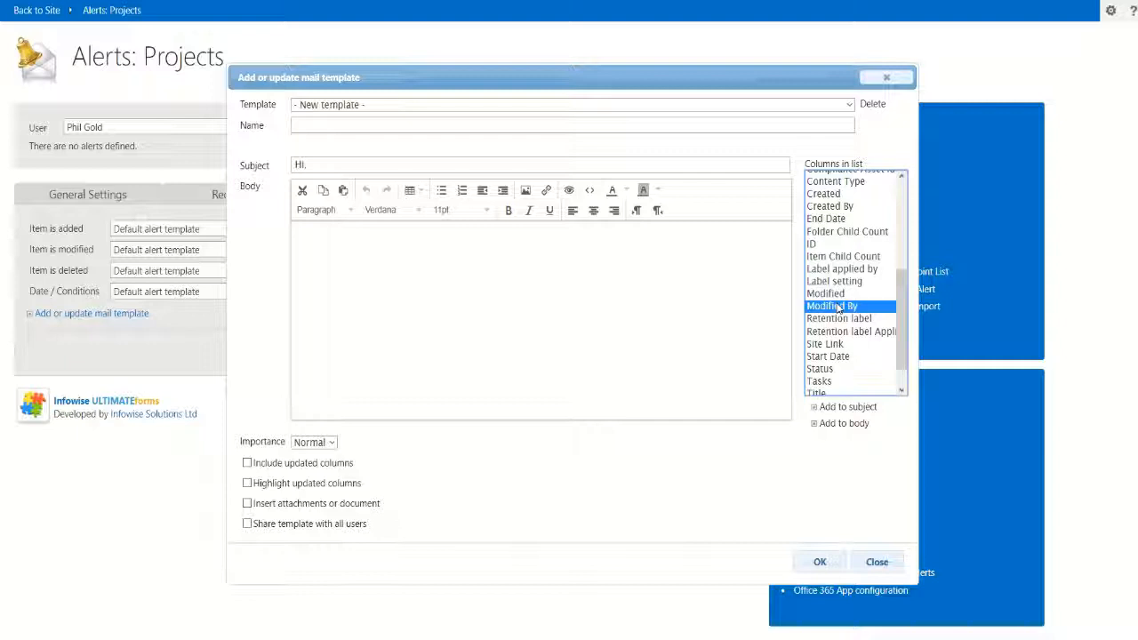
click(852, 408)
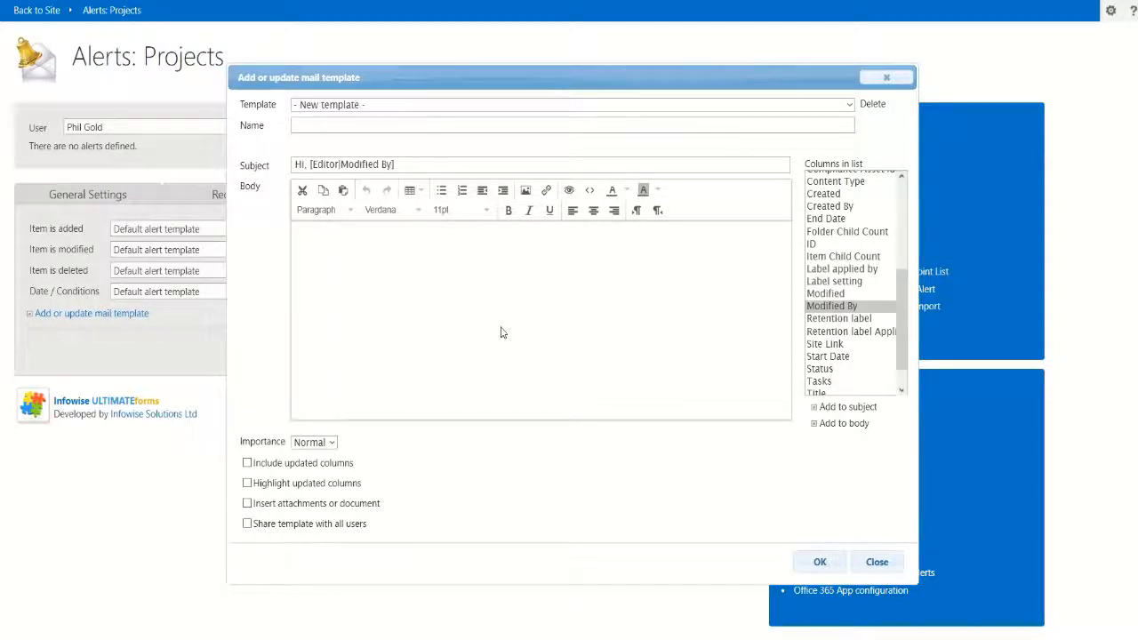
click(877, 562)
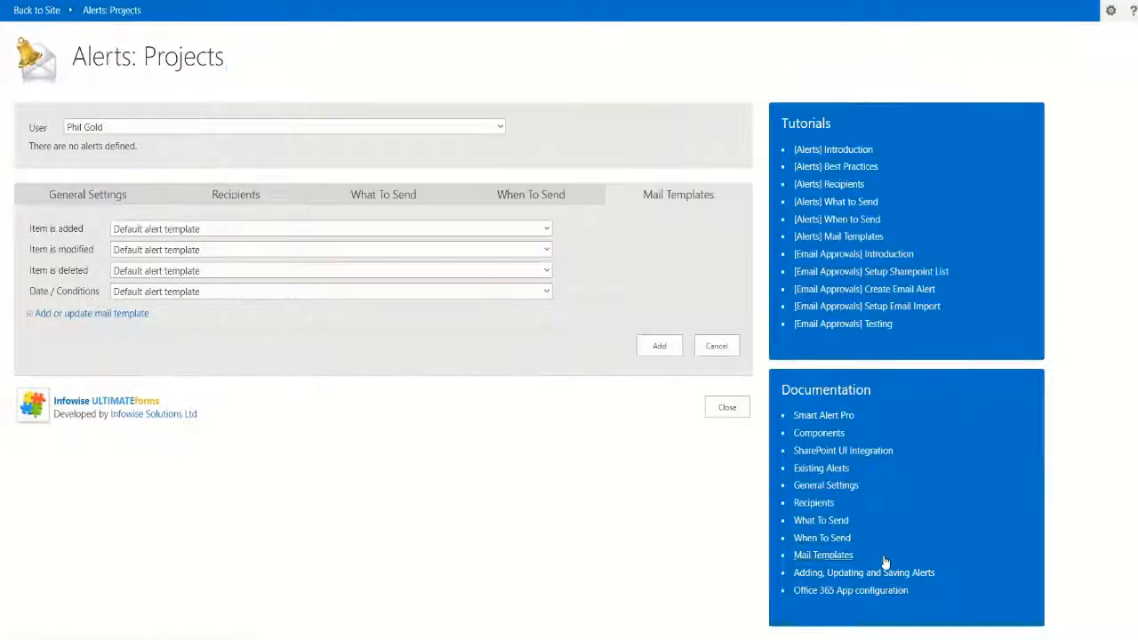
- Leave the alert settings and review the Projects list's import options, including the general, data provider and action settings
click(728, 423)
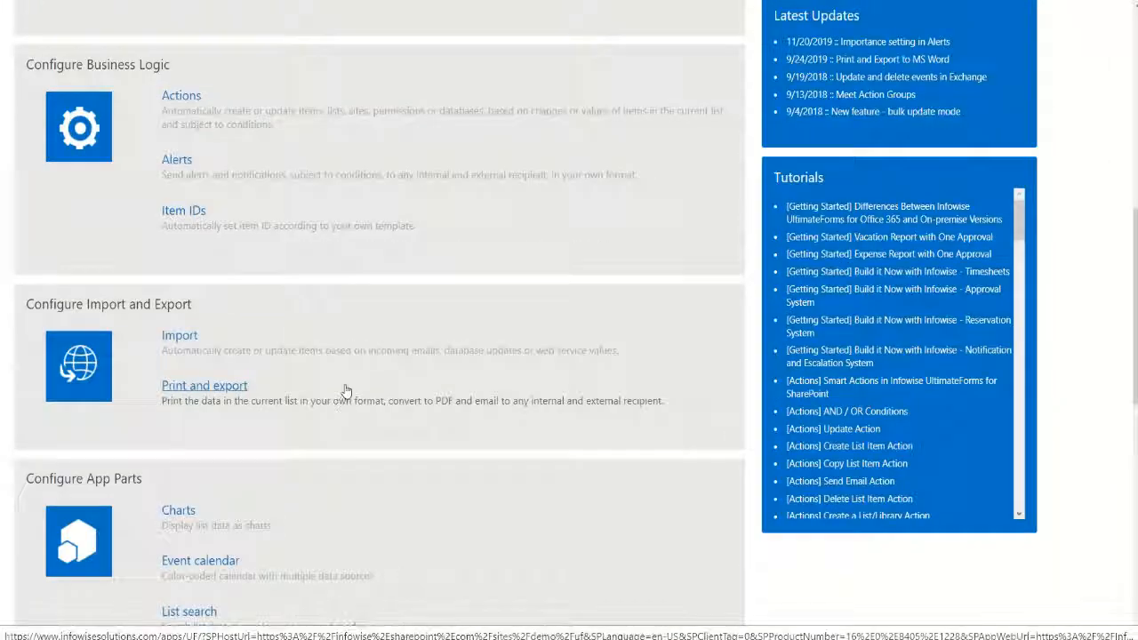
scroll(345, 392, down, 2)
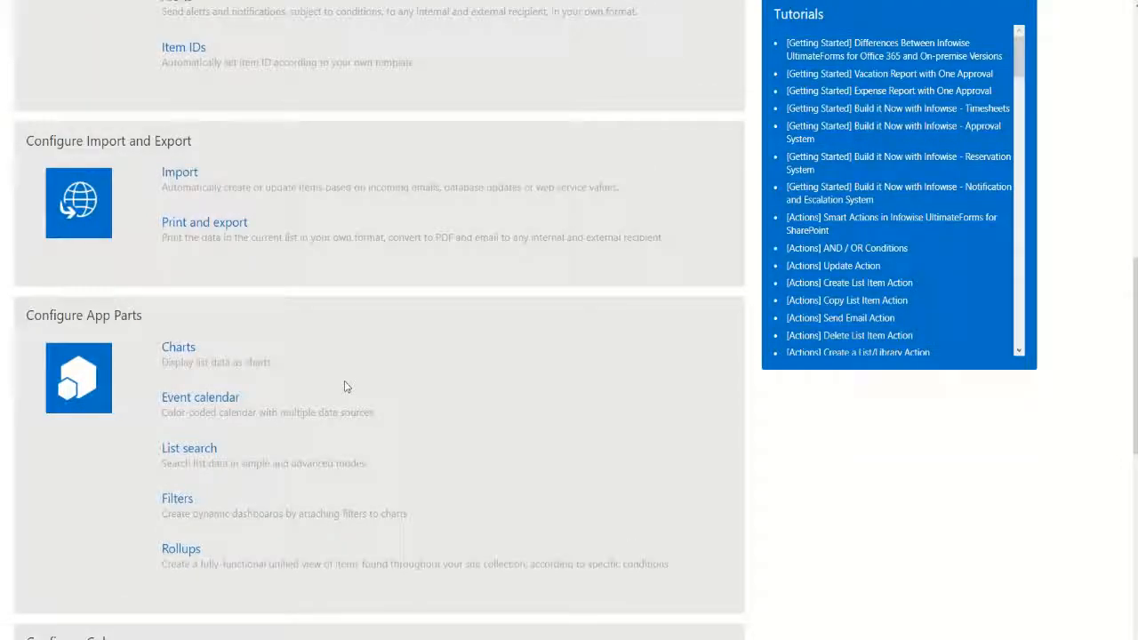
click(169, 184)
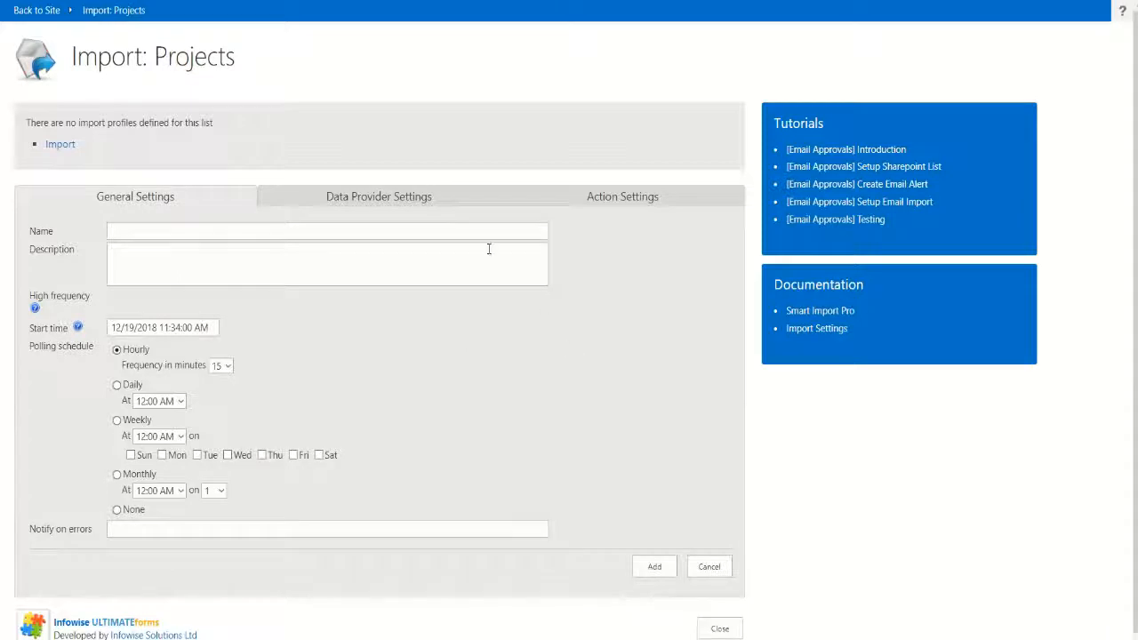
click(444, 205)
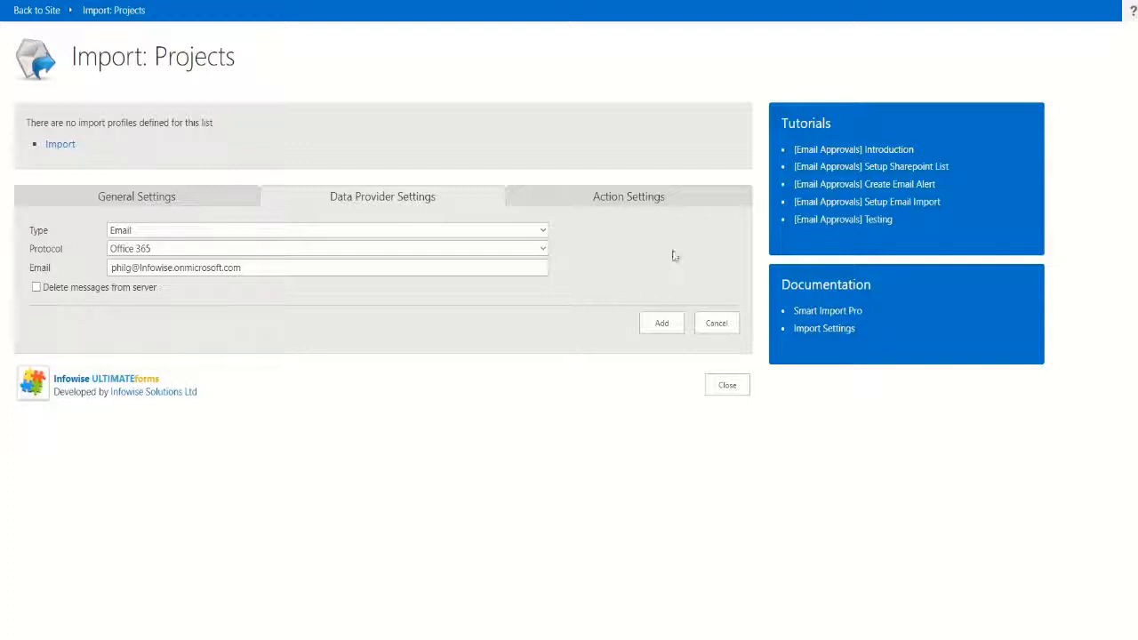
click(694, 206)
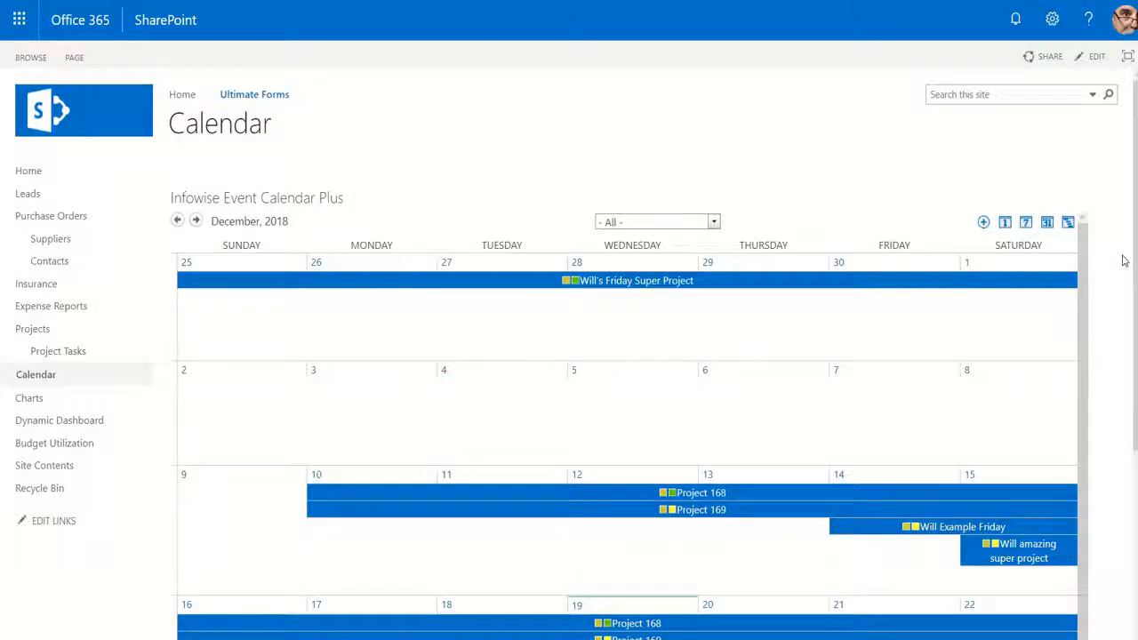
- Examine the December 2018 project calendar and the Insurance and Budget charts
scroll(1123, 260, down, 2)
scroll(1122, 261, down, 5)
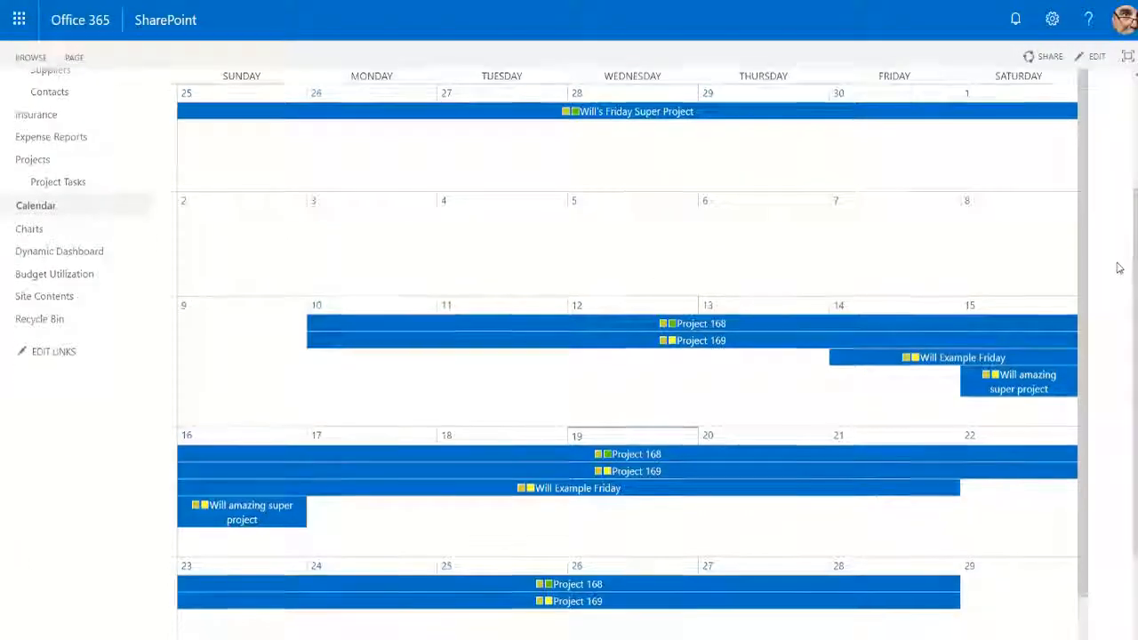
scroll(1117, 273, up, 6)
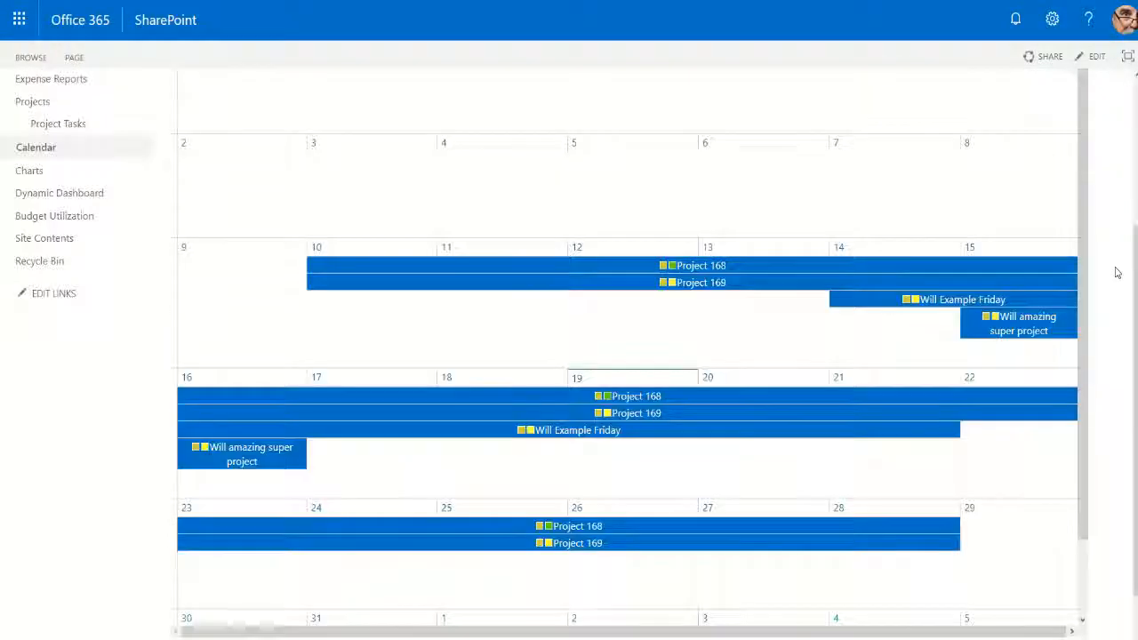
scroll(1117, 273, up, 1)
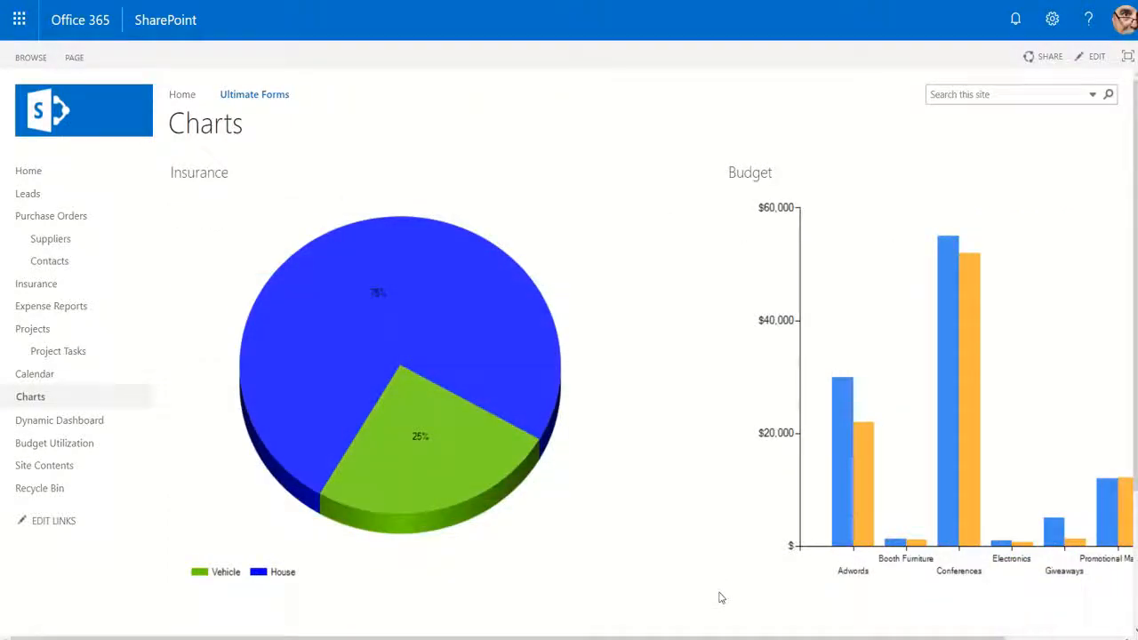
scroll(721, 598, right, 2)
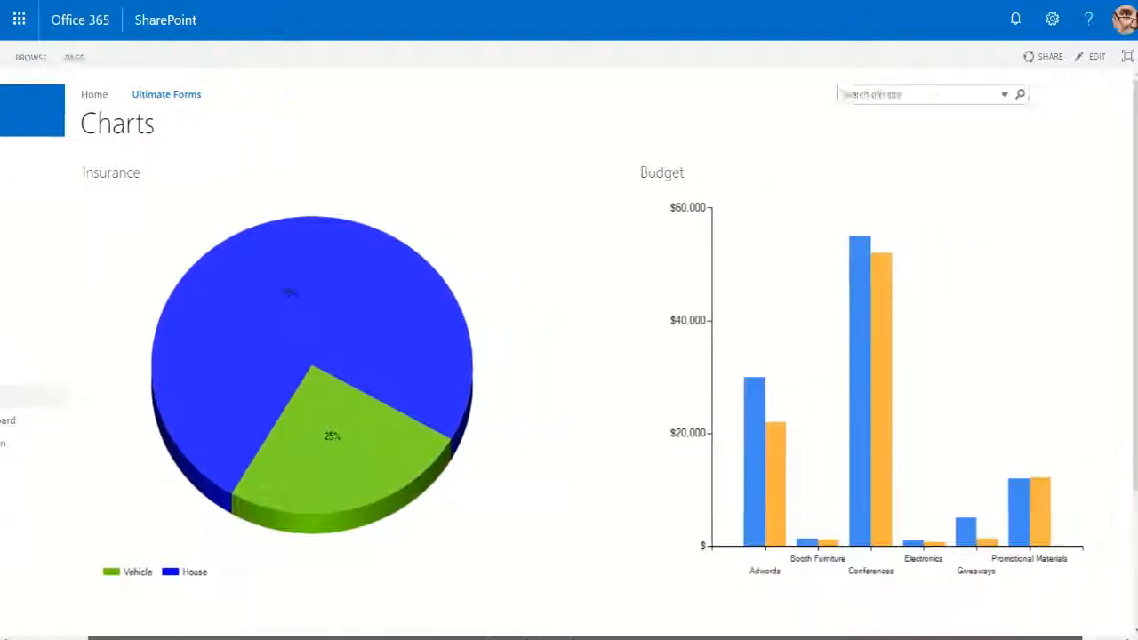
scroll(569, 356, left, 2)
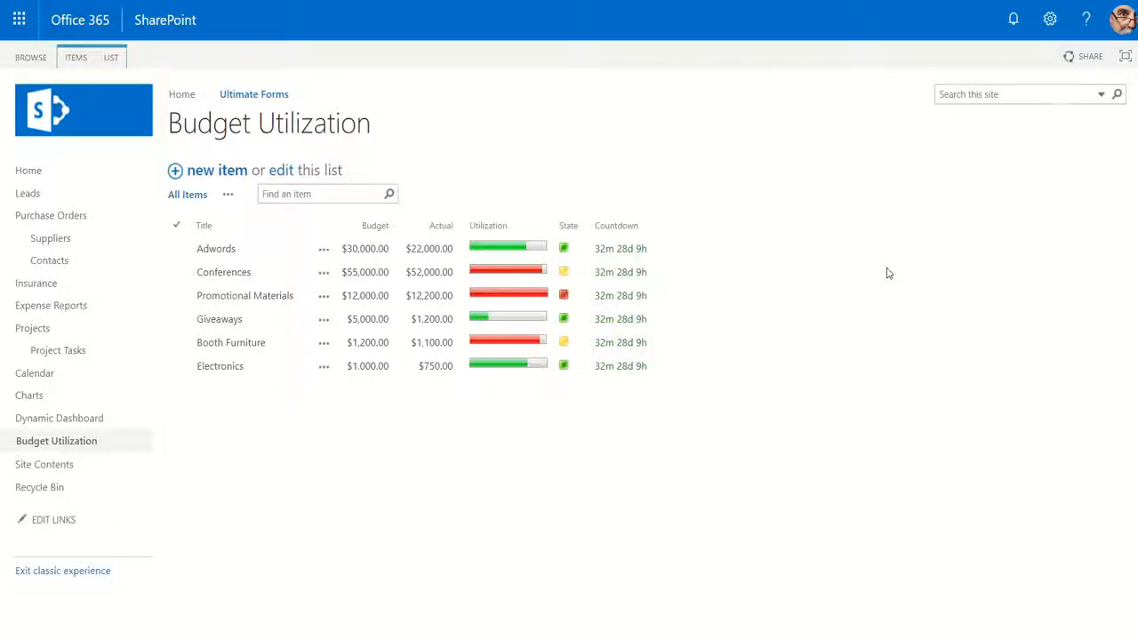
- Review the indicator settings of the Budget Utilization list's Utilization column, and return to the site
click(109, 60)
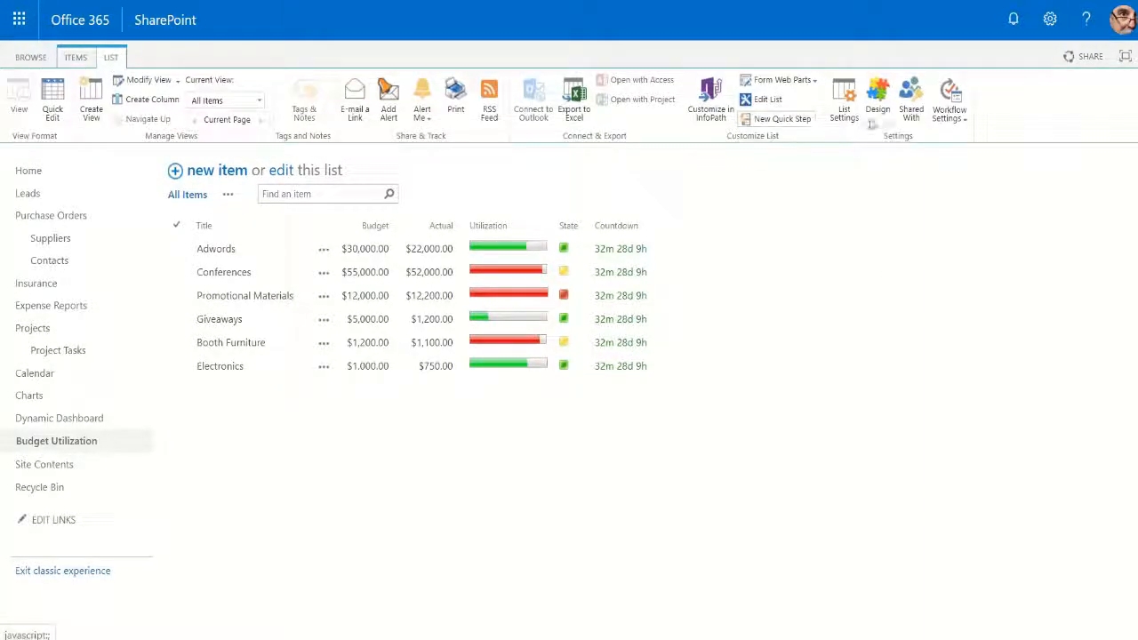
click(872, 123)
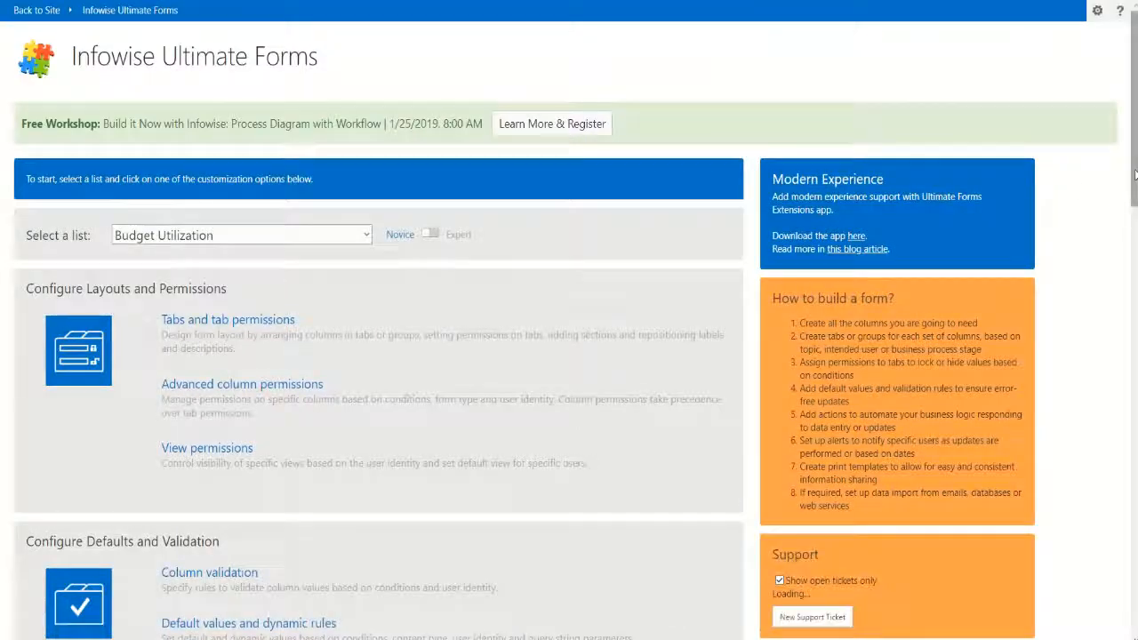
drag(1135, 175, 1135, 611)
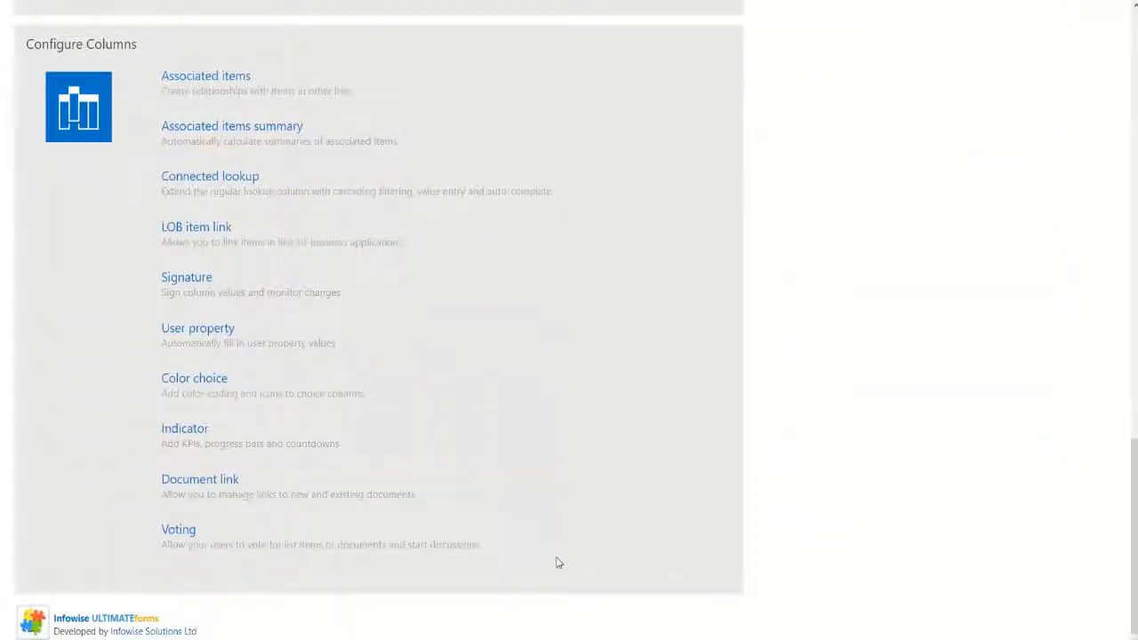
click(184, 431)
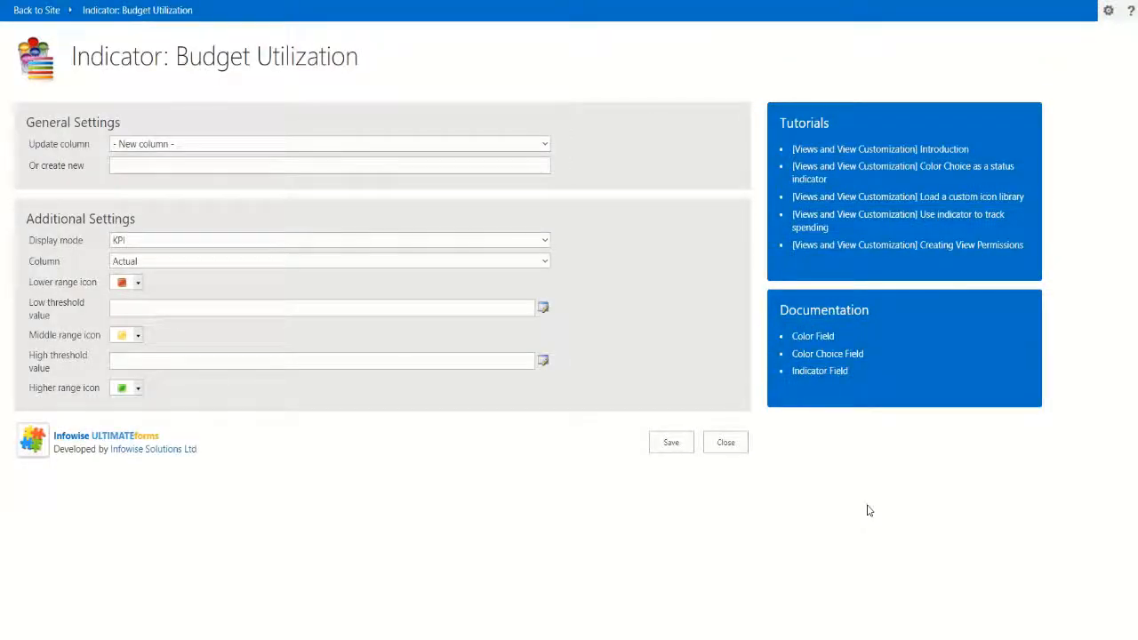
click(546, 145)
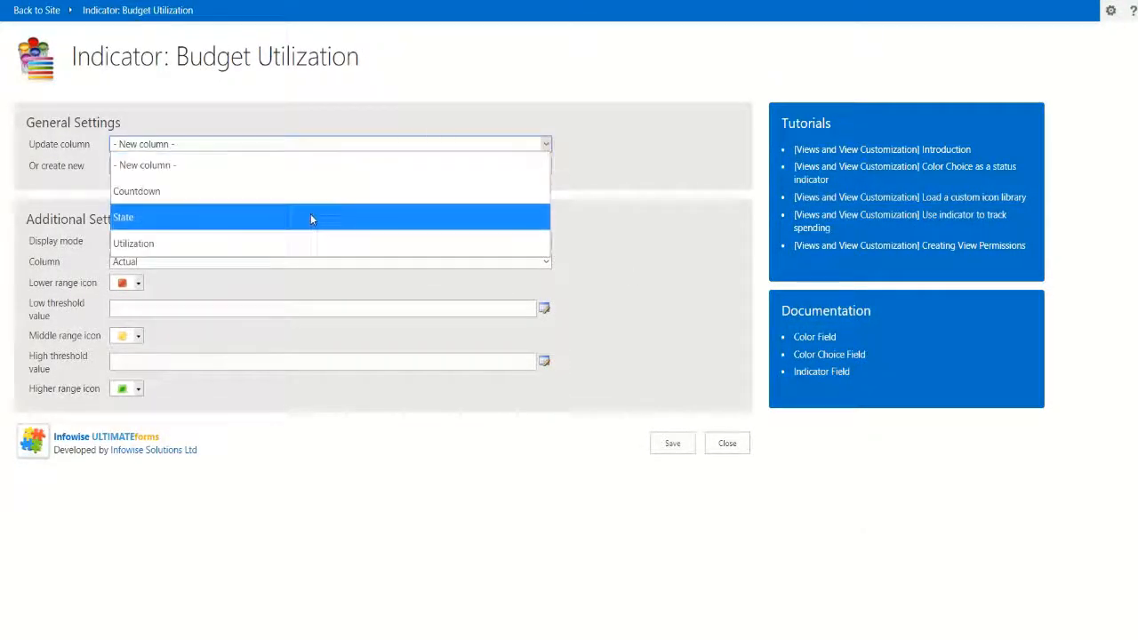
click(302, 245)
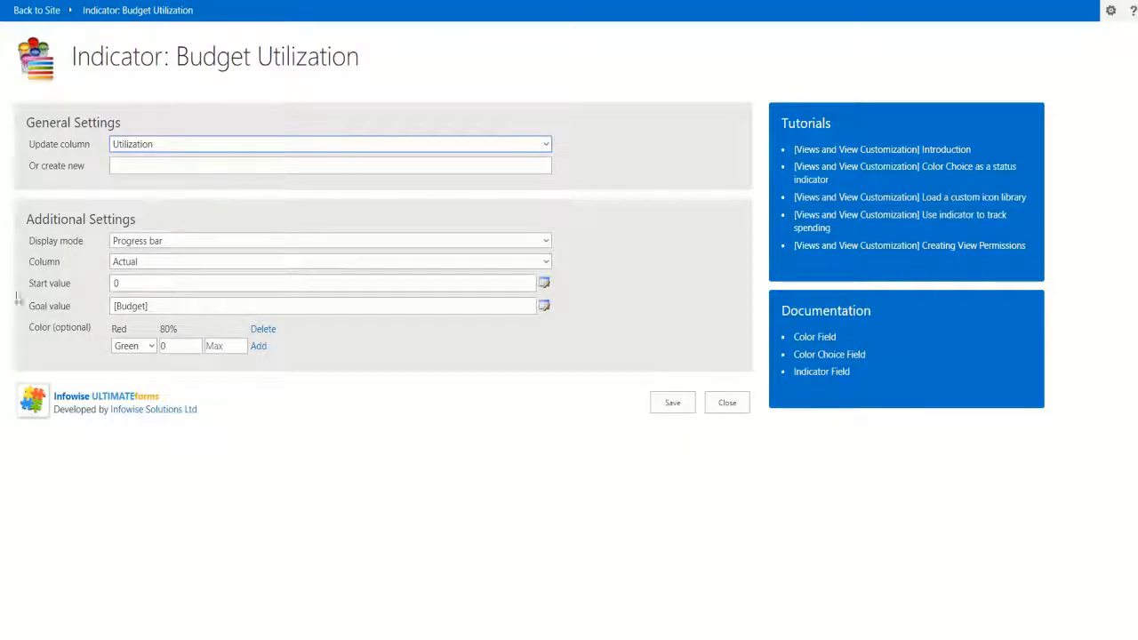
click(35, 10)
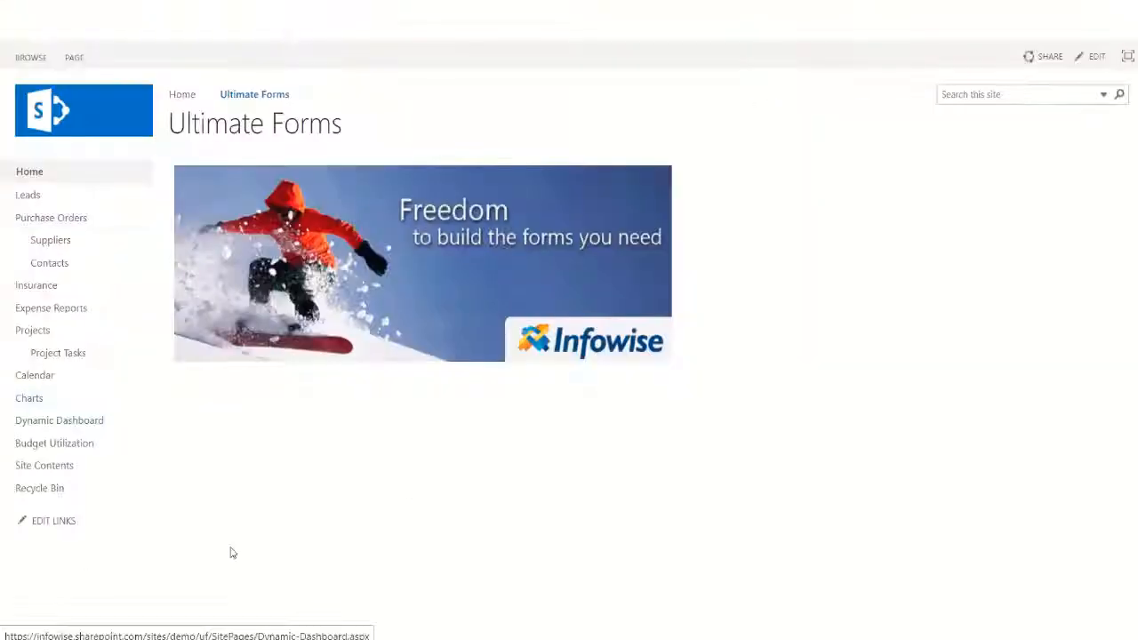